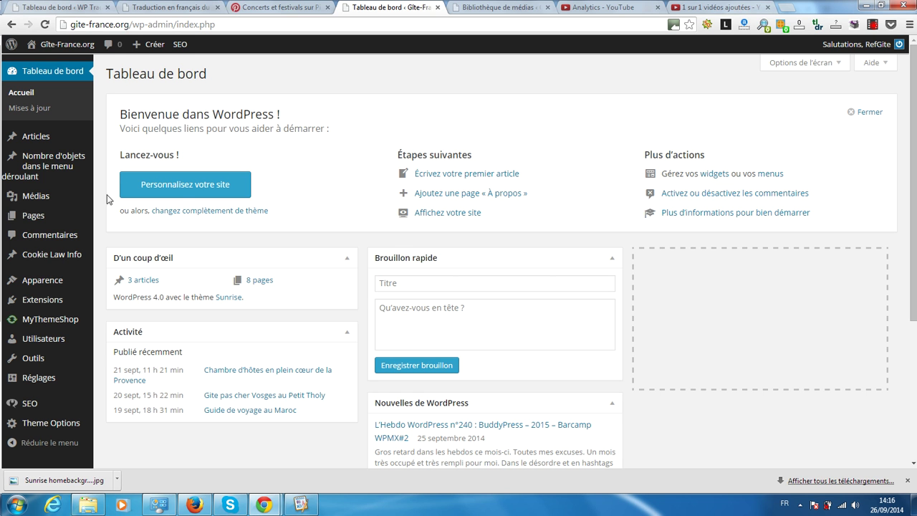
Step: Open the Customizer for the Gîte-France.org site via Apparence > Personnaliser
{"action": "mouse_move", "coordinate": [68, 222]}
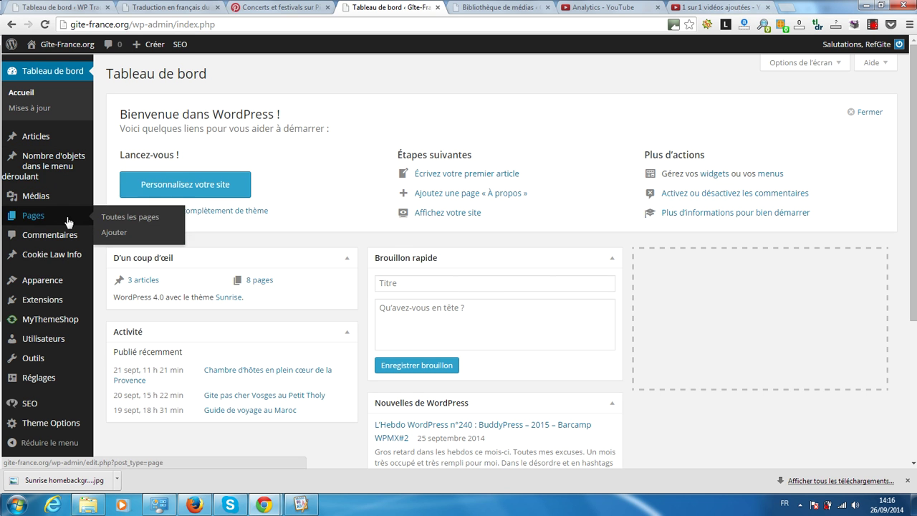
{"action": "mouse_move", "coordinate": [22, 349]}
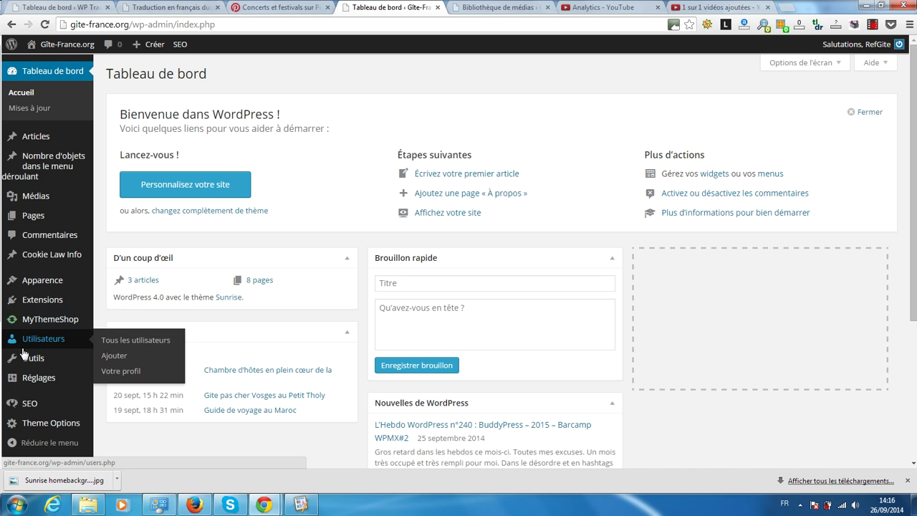
{"action": "mouse_move", "coordinate": [31, 283]}
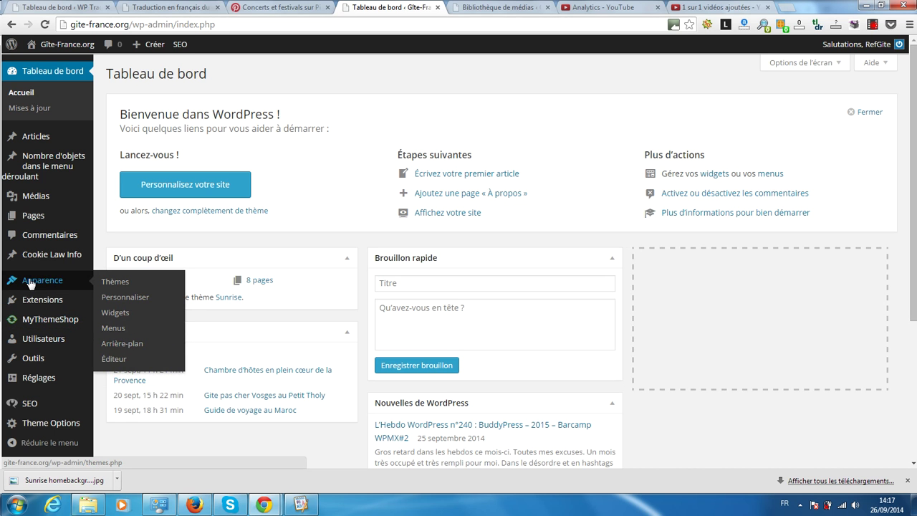
{"action": "left_click", "coordinate": [116, 300]}
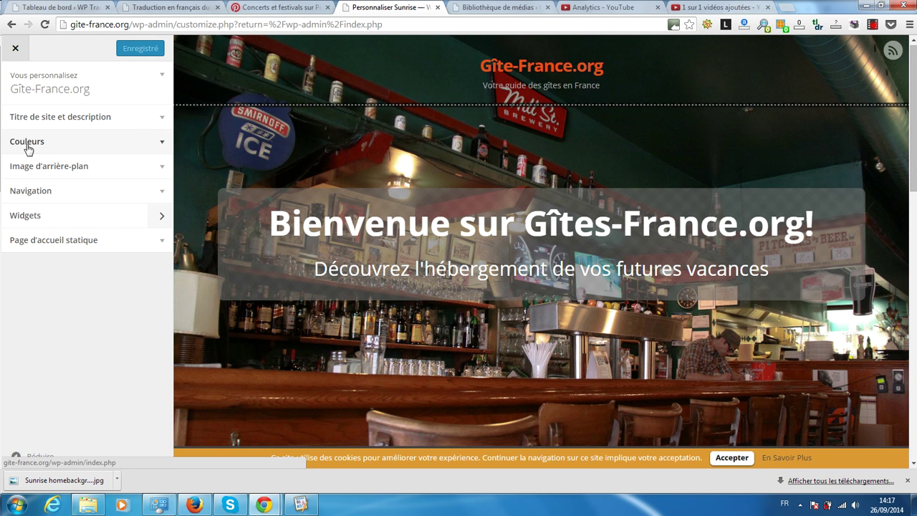
{"action": "left_click", "coordinate": [139, 170]}
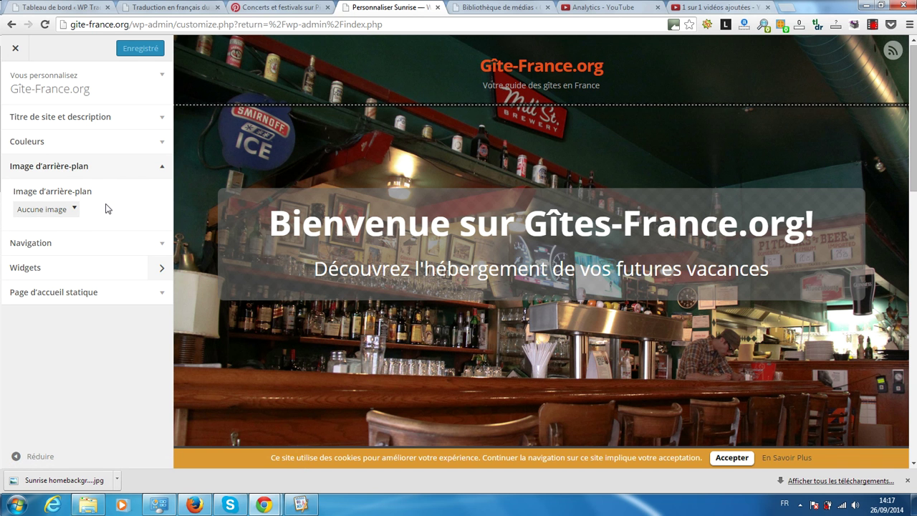
{"action": "scroll", "coordinate": [265, 164], "scroll_direction": "down", "scroll_amount": 3}
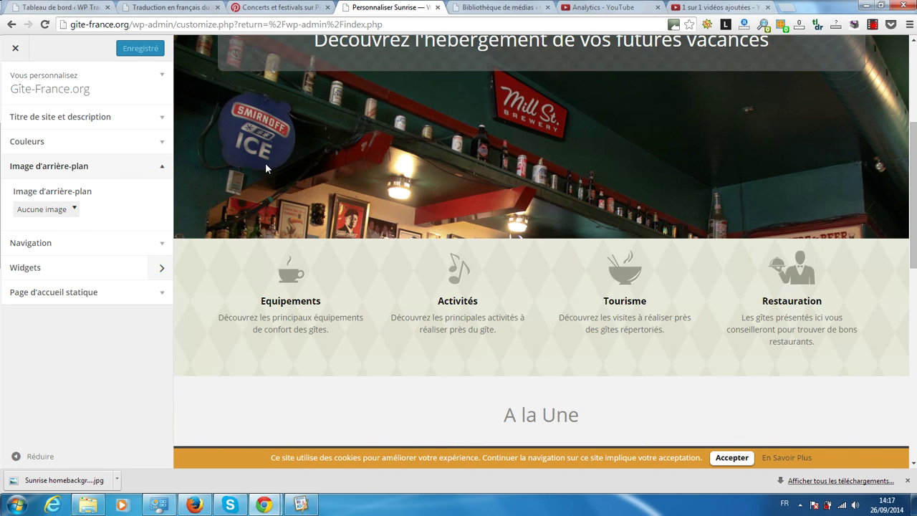
{"action": "scroll", "coordinate": [265, 165], "scroll_direction": "up", "scroll_amount": 3}
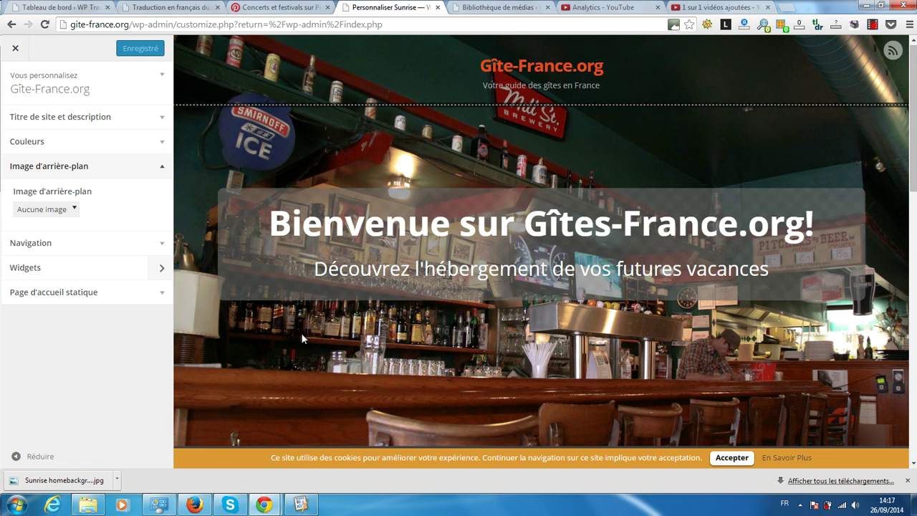
{"action": "scroll", "coordinate": [306, 368], "scroll_direction": "down", "scroll_amount": 5}
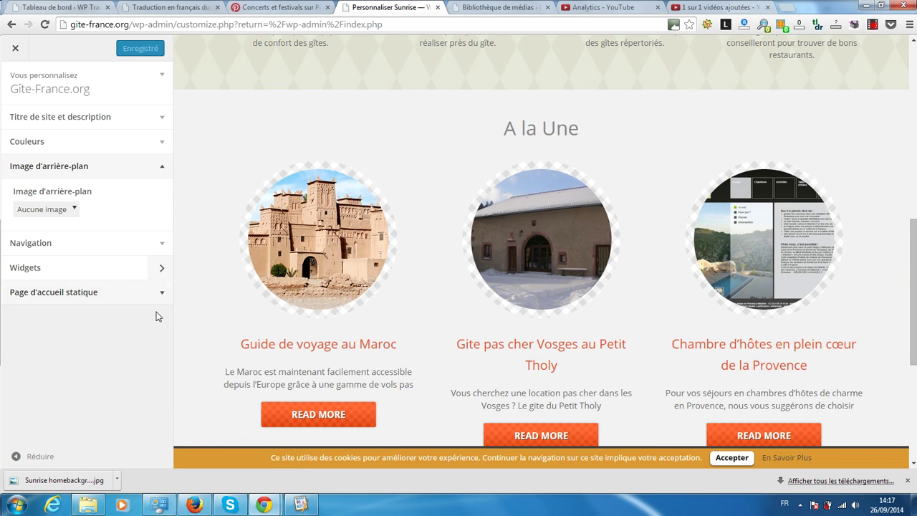
{"action": "left_click", "coordinate": [73, 244]}
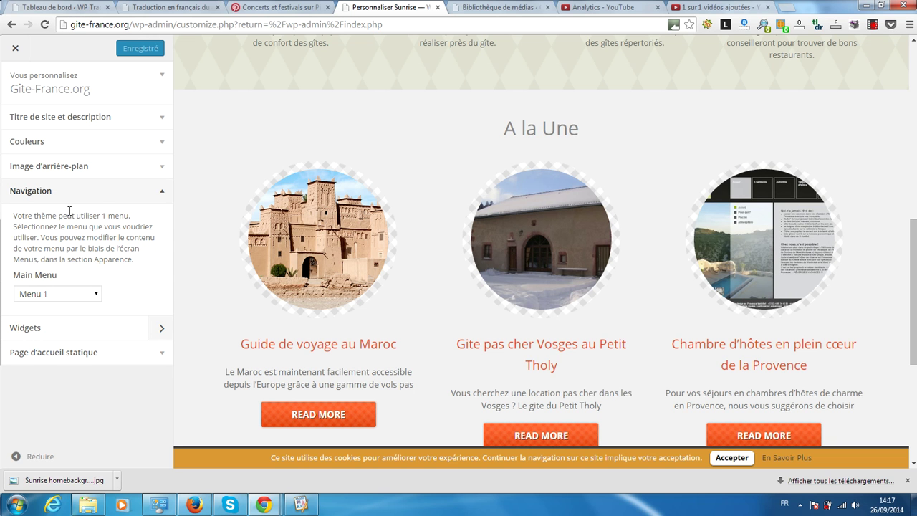
{"action": "left_click", "coordinate": [77, 295]}
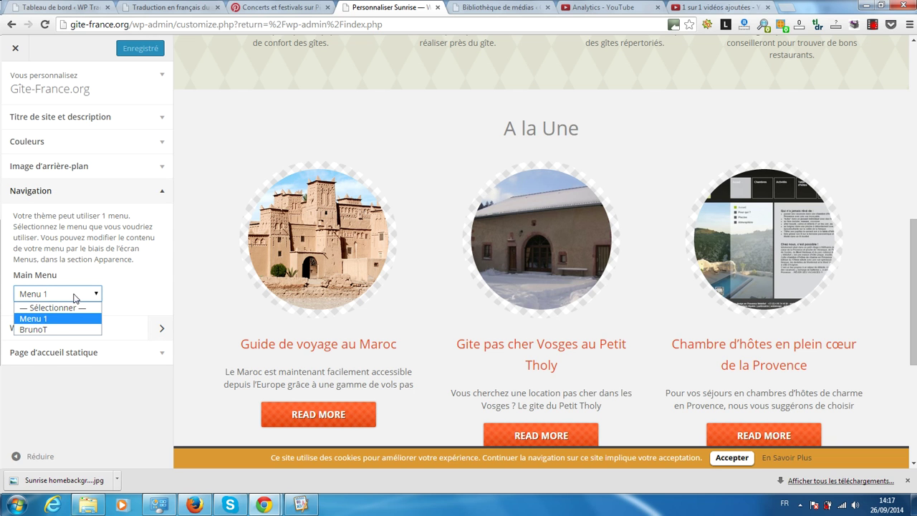
{"action": "left_click", "coordinate": [137, 253]}
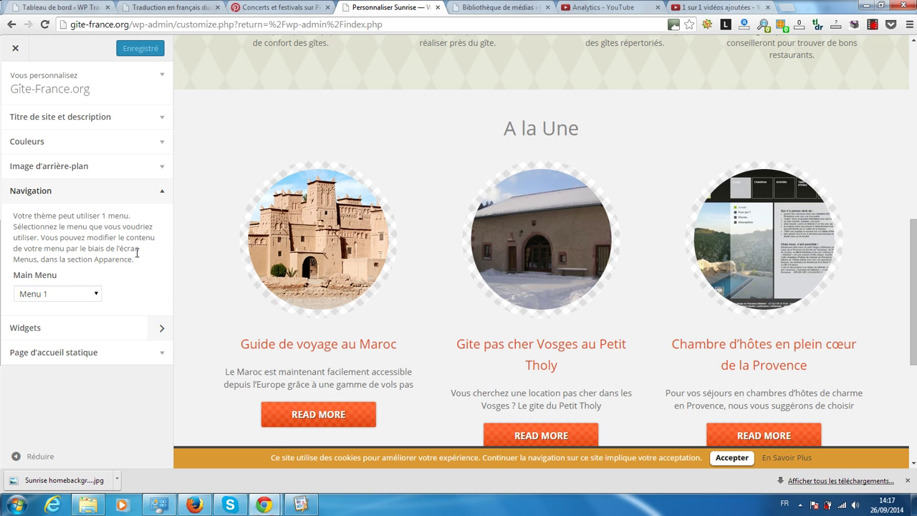
{"action": "left_click", "coordinate": [140, 198]}
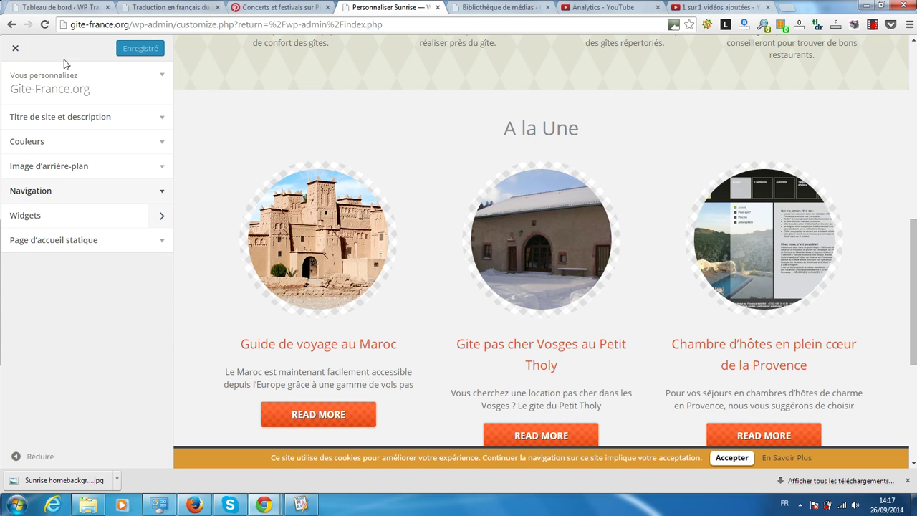
{"action": "left_click", "coordinate": [15, 50]}
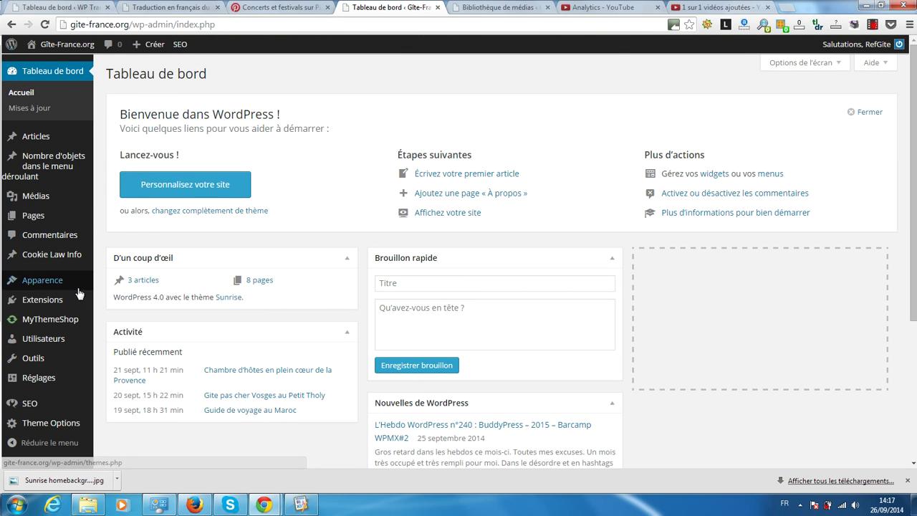
Step: Scroll the admin sidebar to find the Sunrise Theme Options entry
{"action": "mouse_move", "coordinate": [63, 287]}
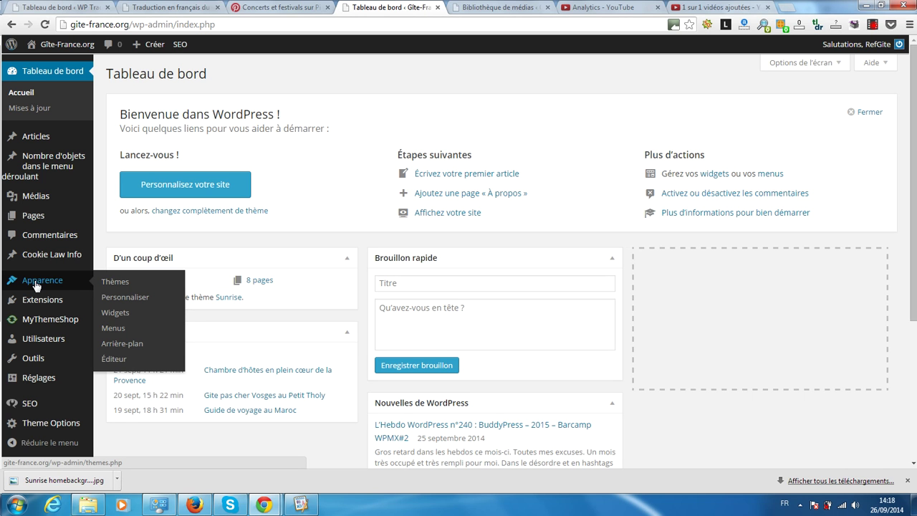
{"action": "mouse_move", "coordinate": [43, 424]}
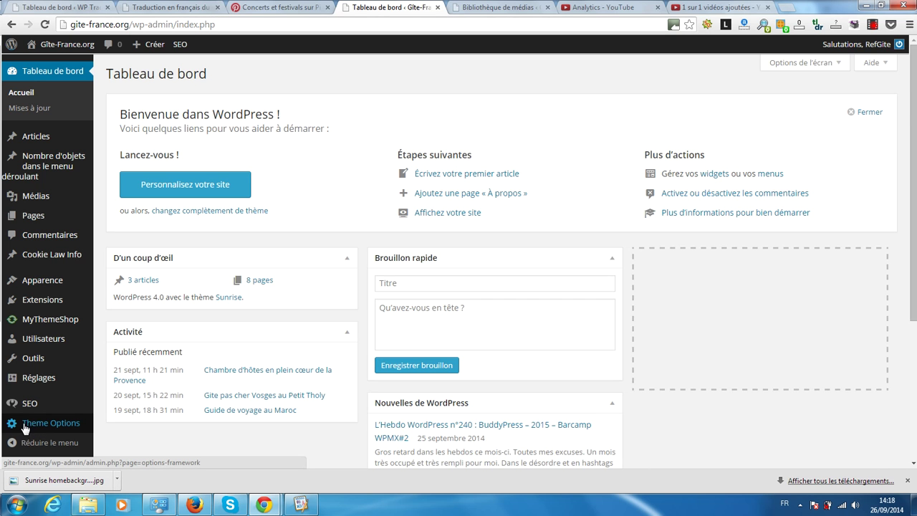
{"action": "scroll", "coordinate": [25, 427], "scroll_direction": "down", "scroll_amount": 2}
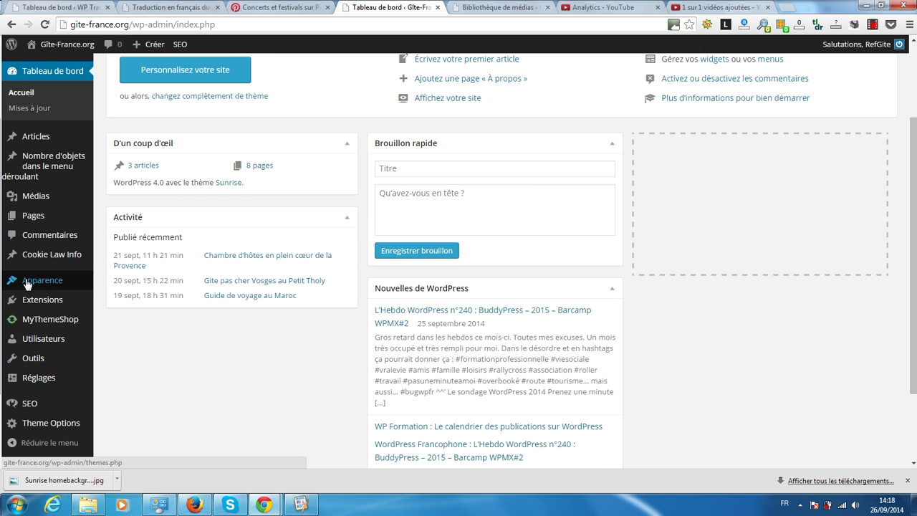
{"action": "mouse_move", "coordinate": [25, 284]}
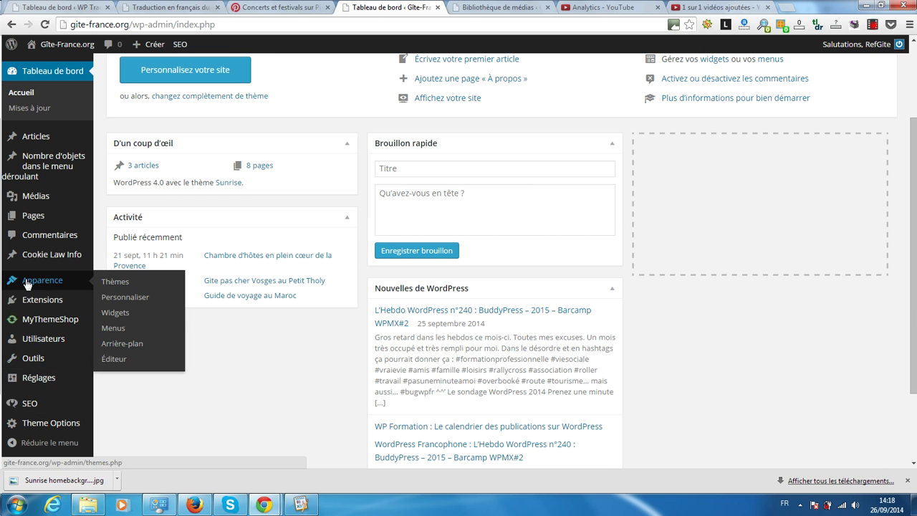
Step: Open the Sunrise Options General section and dismiss the company logo upload without uploading
{"action": "left_click", "coordinate": [35, 423]}
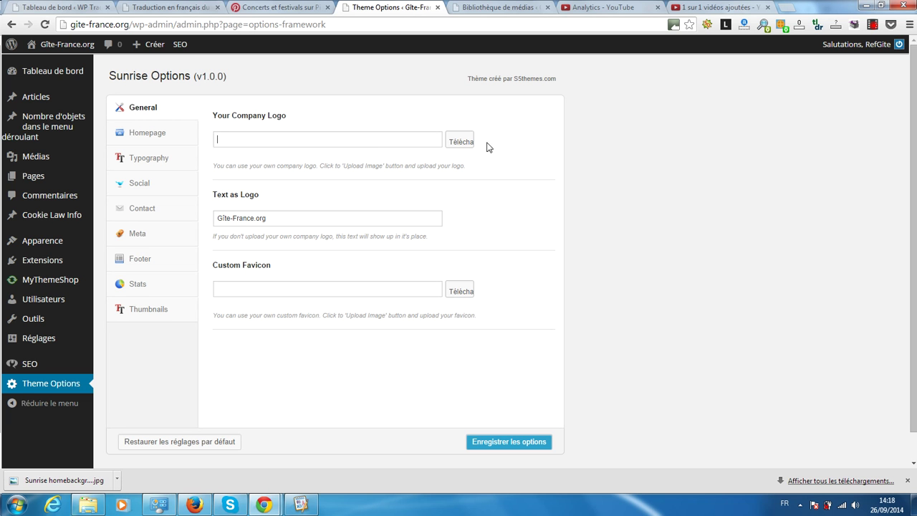
{"action": "left_click", "coordinate": [461, 141]}
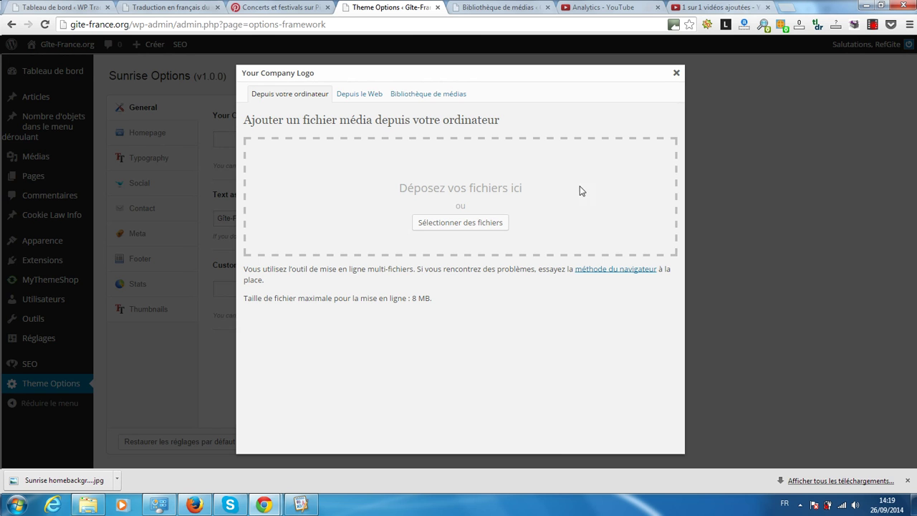
{"action": "left_click", "coordinate": [675, 75]}
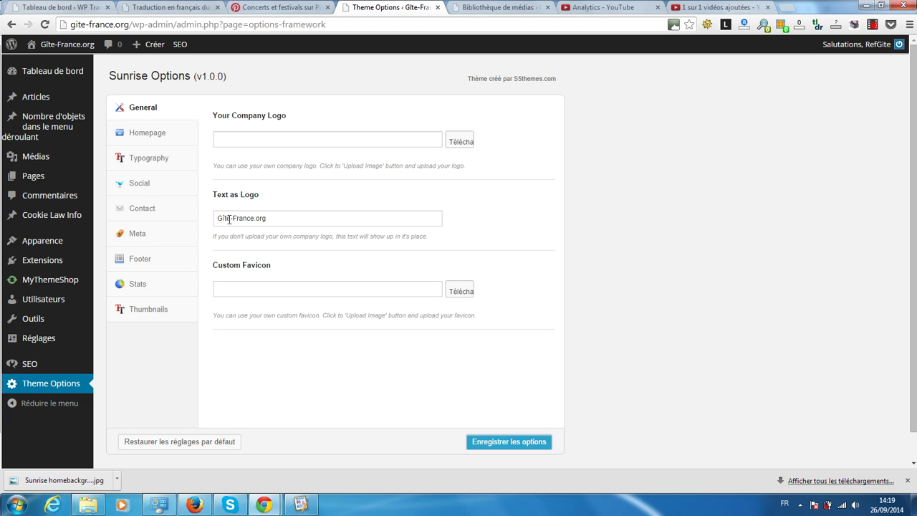
Step: Open the live Gîte-France.org homepage in a new tab, then return to Theme Options
{"action": "mouse_move", "coordinate": [49, 46]}
{"action": "middle_click", "coordinate": [53, 65]}
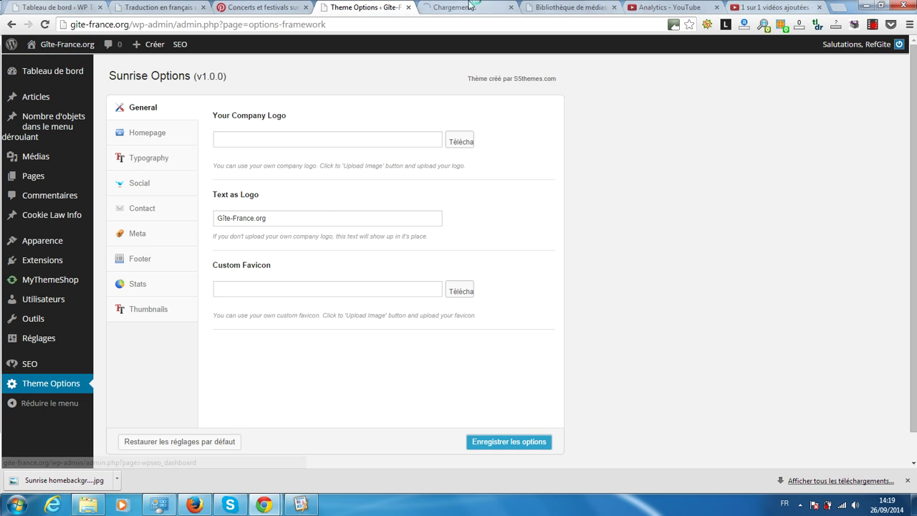
{"action": "left_click", "coordinate": [466, 7]}
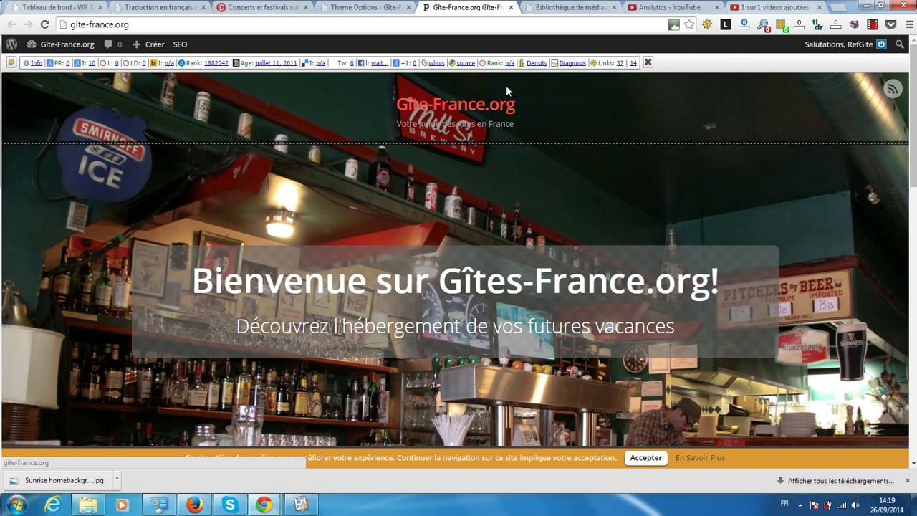
{"action": "left_click", "coordinate": [362, 5]}
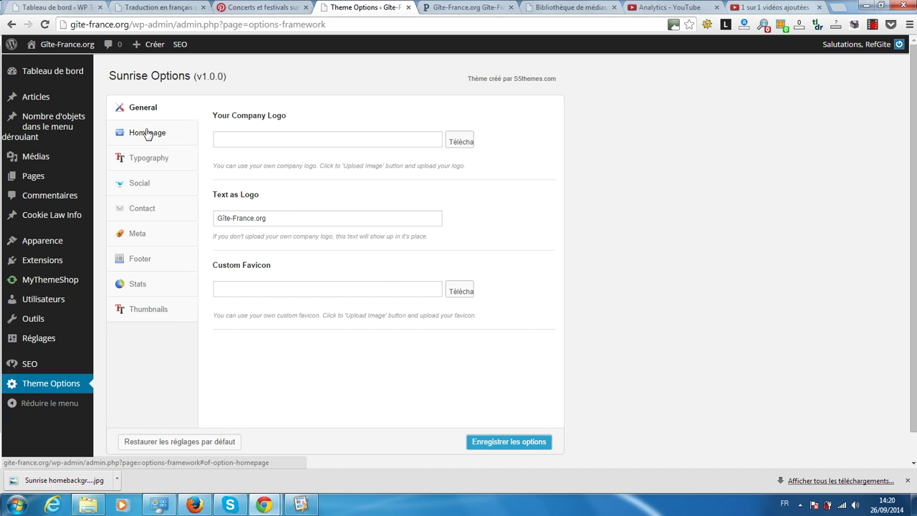
Step: Show the Sunrise Options Homepage section and compare it with the live homepage
{"action": "left_click", "coordinate": [147, 134]}
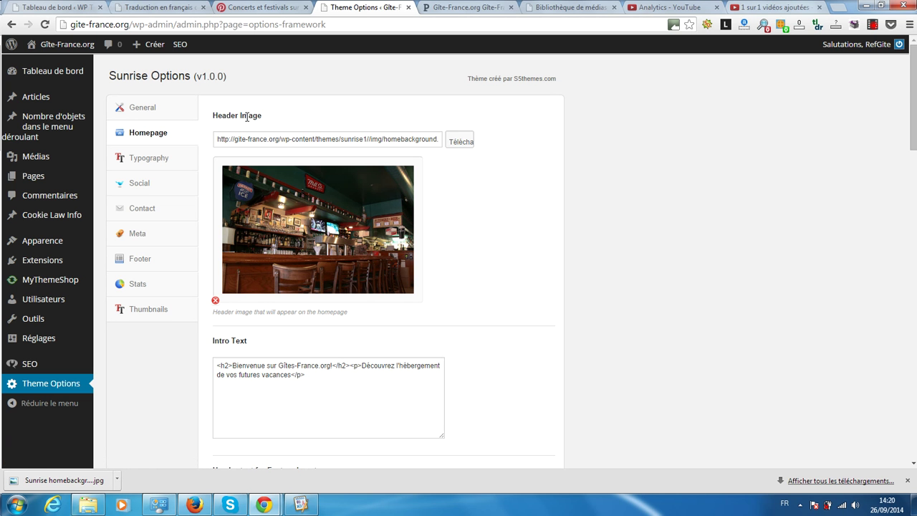
{"action": "left_click", "coordinate": [447, 7]}
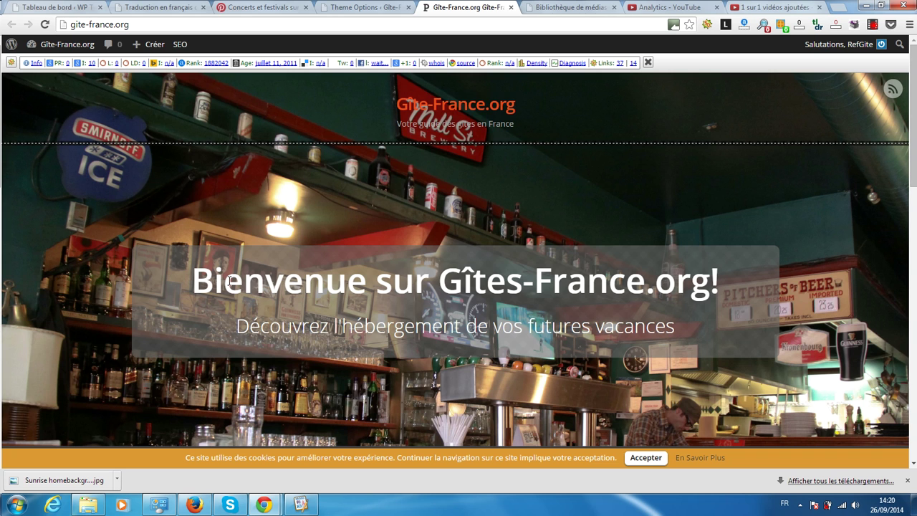
{"action": "scroll", "coordinate": [768, 328], "scroll_direction": "down", "scroll_amount": 3}
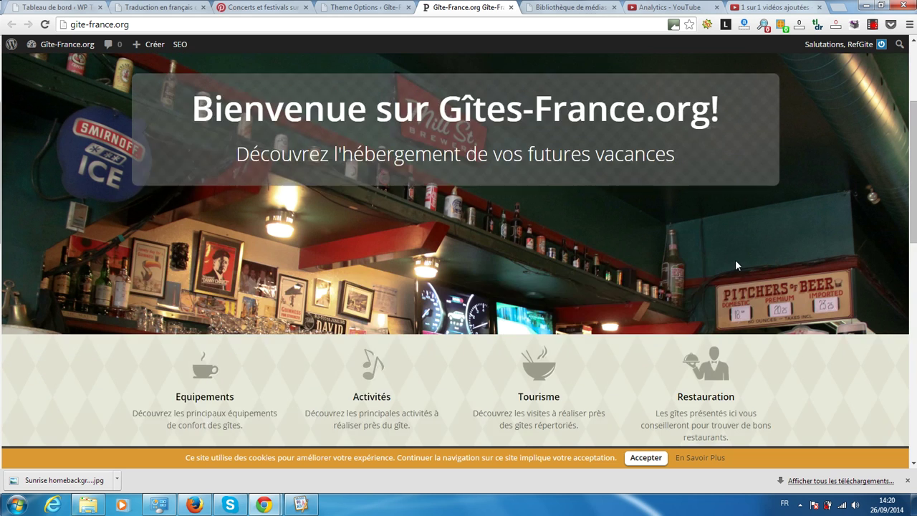
{"action": "scroll", "coordinate": [770, 286], "scroll_direction": "up", "scroll_amount": 2}
{"action": "scroll", "coordinate": [769, 285], "scroll_direction": "up", "scroll_amount": 1}
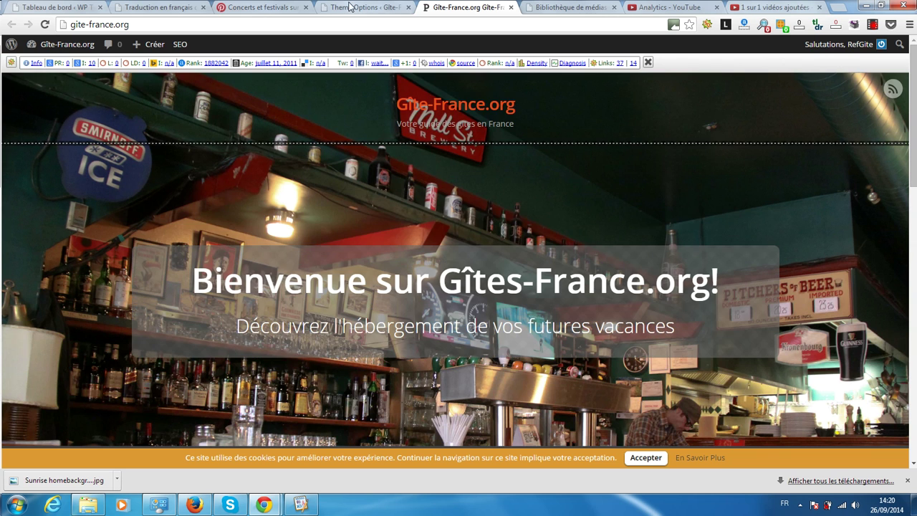
{"action": "left_click", "coordinate": [364, 8]}
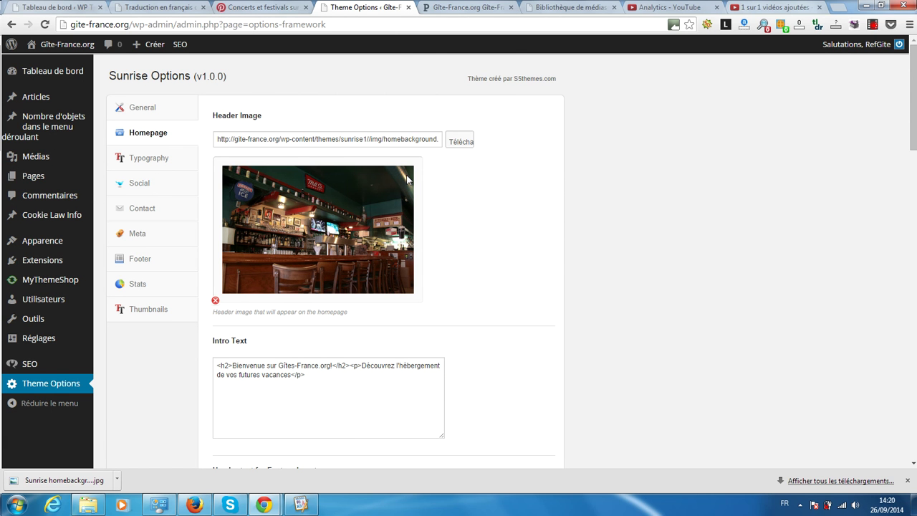
Step: Check the live homepage header again and come back to the theme options
{"action": "left_click", "coordinate": [447, 6]}
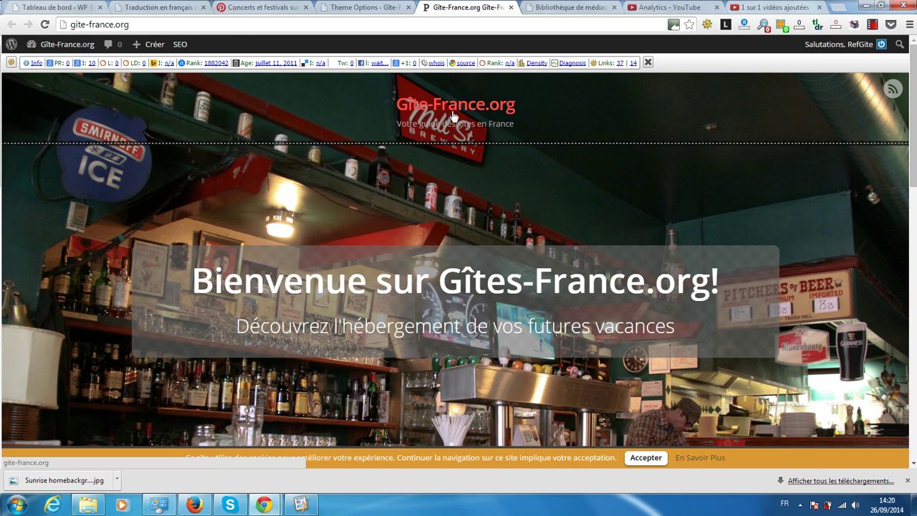
{"action": "scroll", "coordinate": [596, 192], "scroll_direction": "down", "scroll_amount": 3}
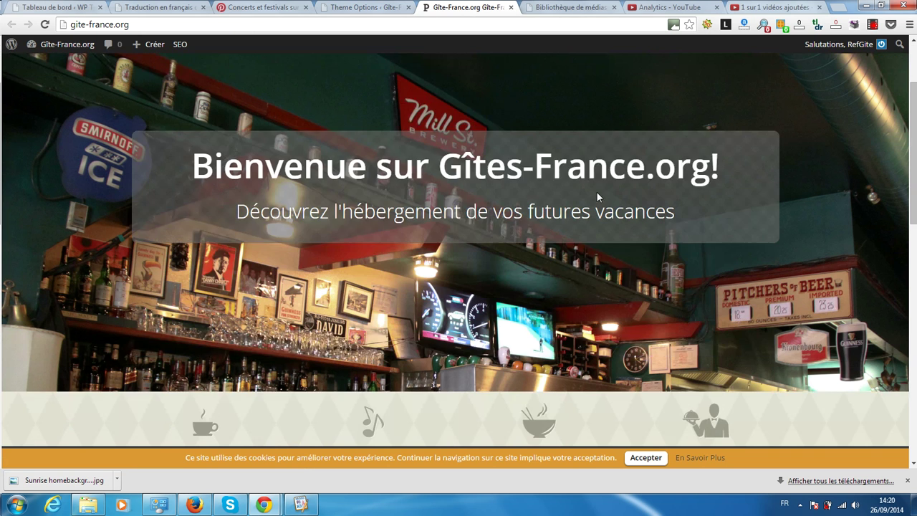
{"action": "scroll", "coordinate": [597, 192], "scroll_direction": "up", "scroll_amount": 3}
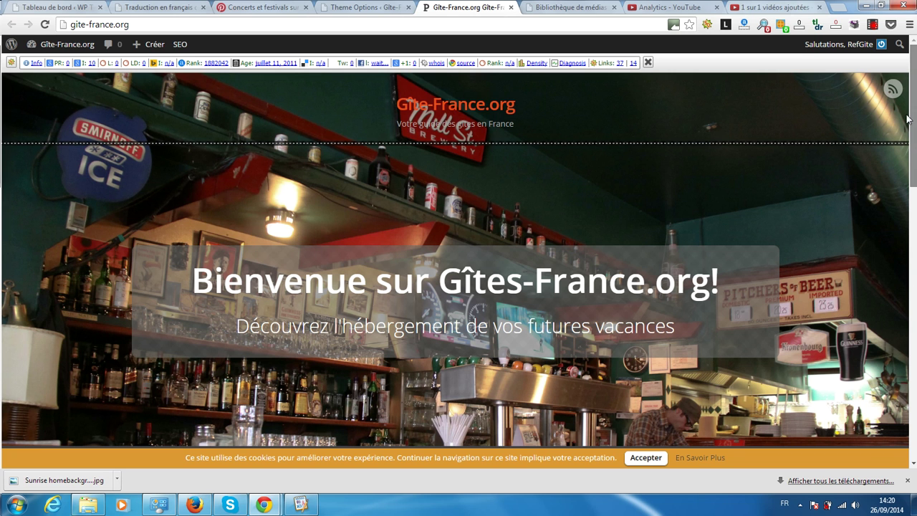
{"action": "left_click", "coordinate": [375, 7]}
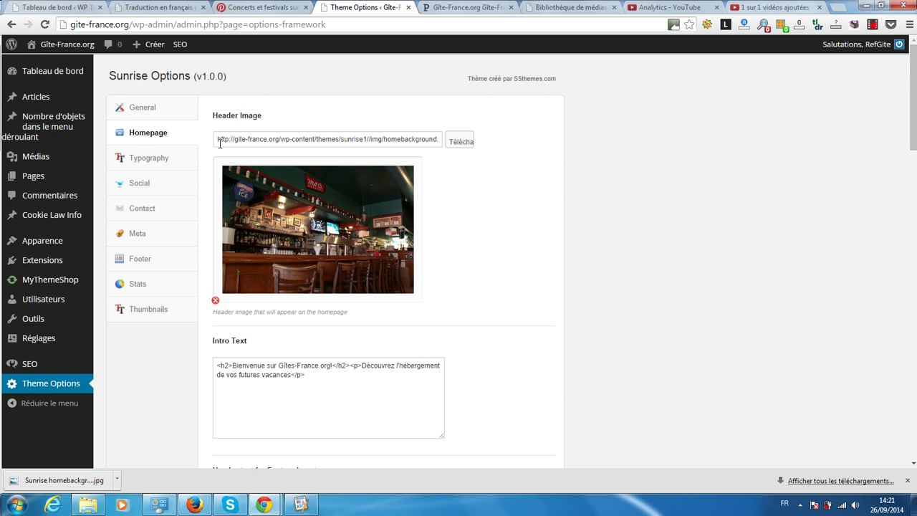
Step: Choose Nice.jpg from the media library as header image at Taille originale (1920 × 1440)
{"action": "left_click", "coordinate": [464, 149]}
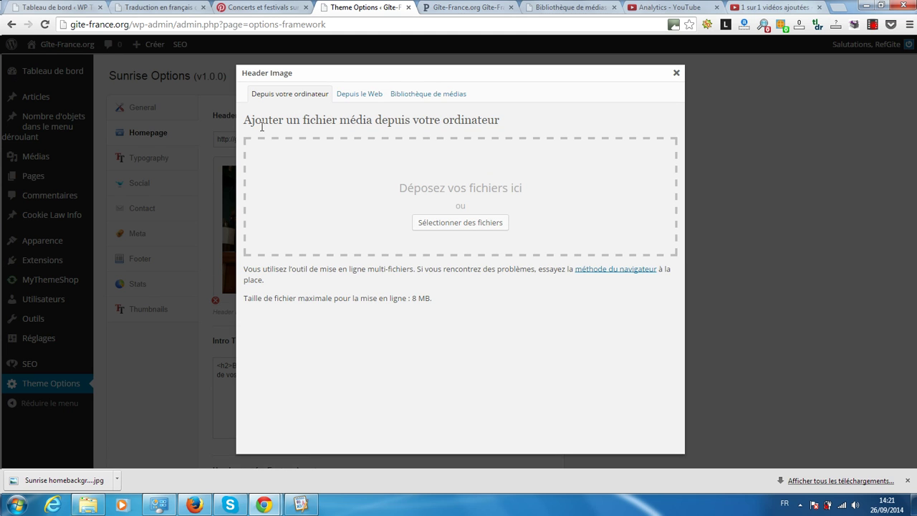
{"action": "left_click", "coordinate": [433, 93]}
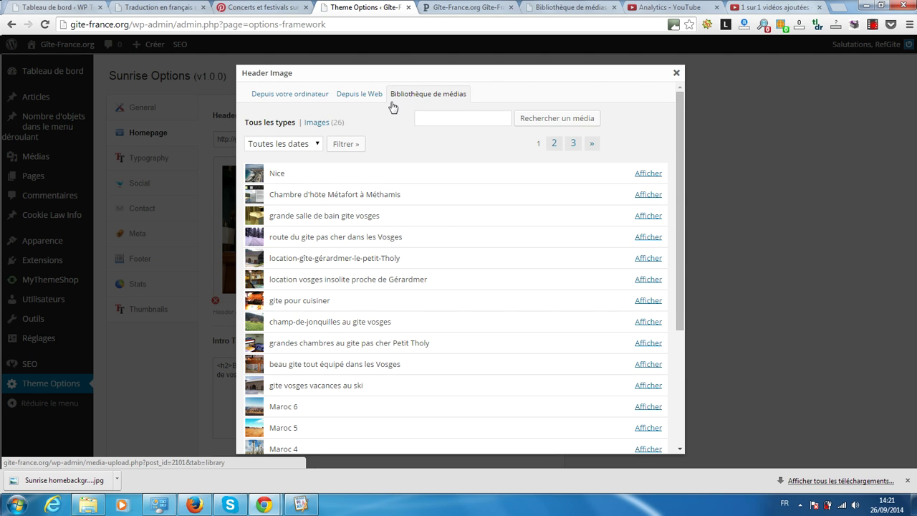
{"action": "left_click", "coordinate": [647, 174]}
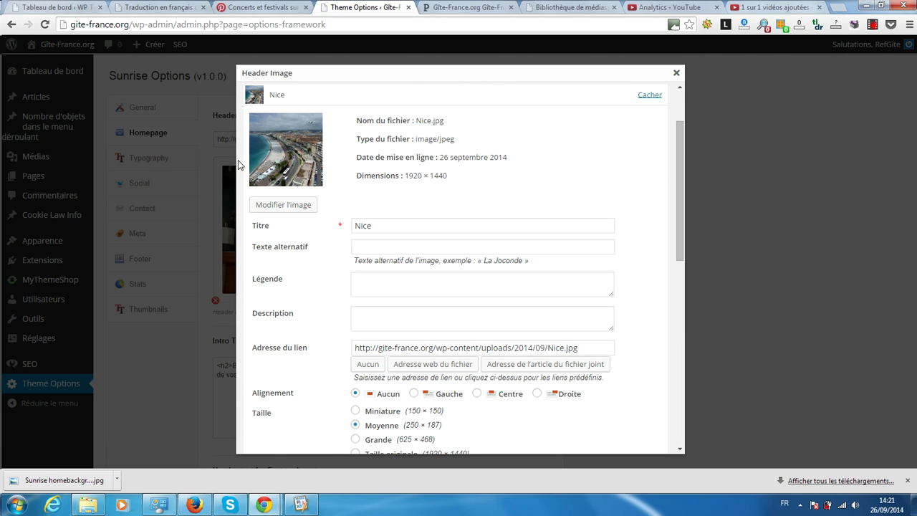
{"action": "scroll", "coordinate": [291, 246], "scroll_direction": "down", "scroll_amount": 3}
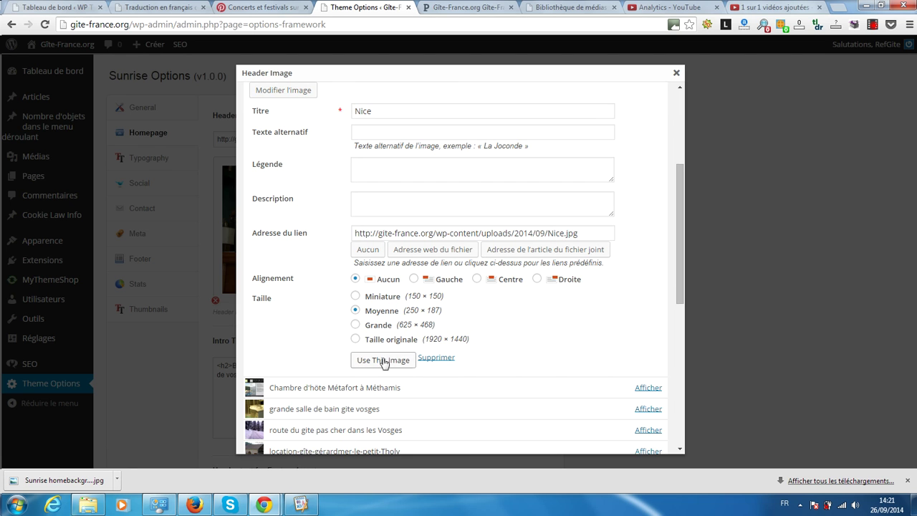
{"action": "left_click", "coordinate": [356, 339]}
{"action": "scroll", "coordinate": [285, 300], "scroll_direction": "down", "scroll_amount": 3}
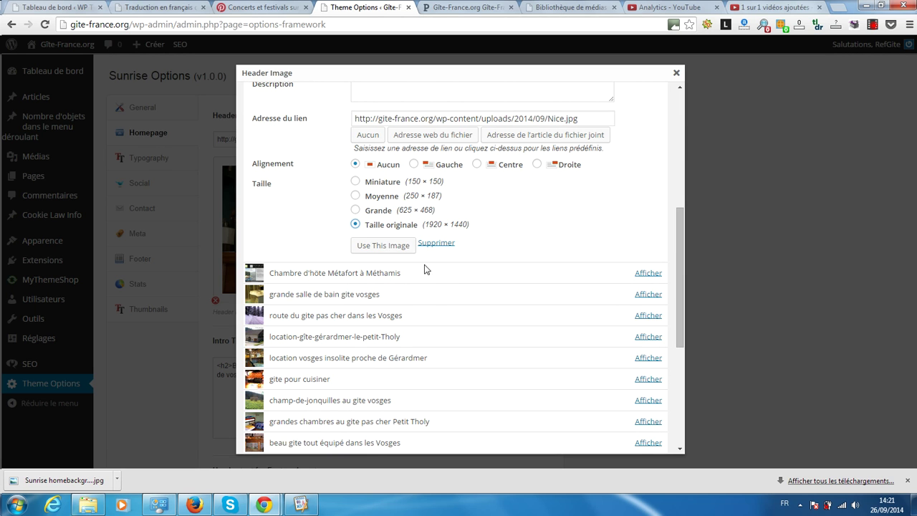
{"action": "scroll", "coordinate": [551, 227], "scroll_direction": "up", "scroll_amount": 3}
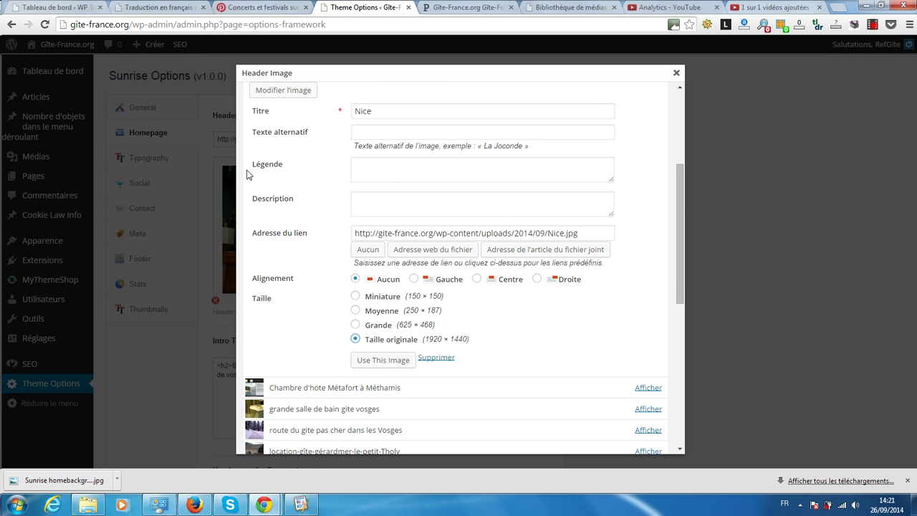
Step: Enter alt text saying Nice regorge de gîtes et chambres d'hôtes de charme
{"action": "left_click", "coordinate": [358, 129]}
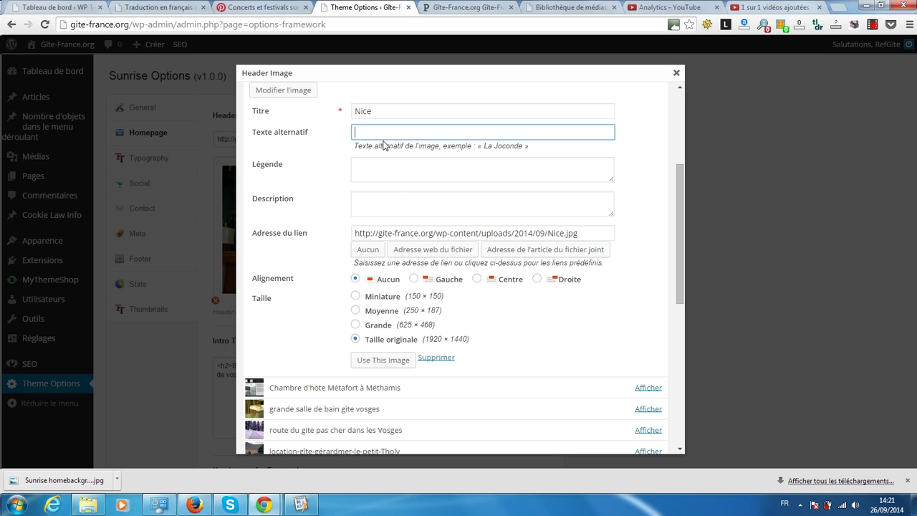
{"action": "type", "text": "N"}
{"action": "type", "text": "ice est un"}
{"action": "type", "text": "e vu"}
{"action": "type", "text": "ui rego"}
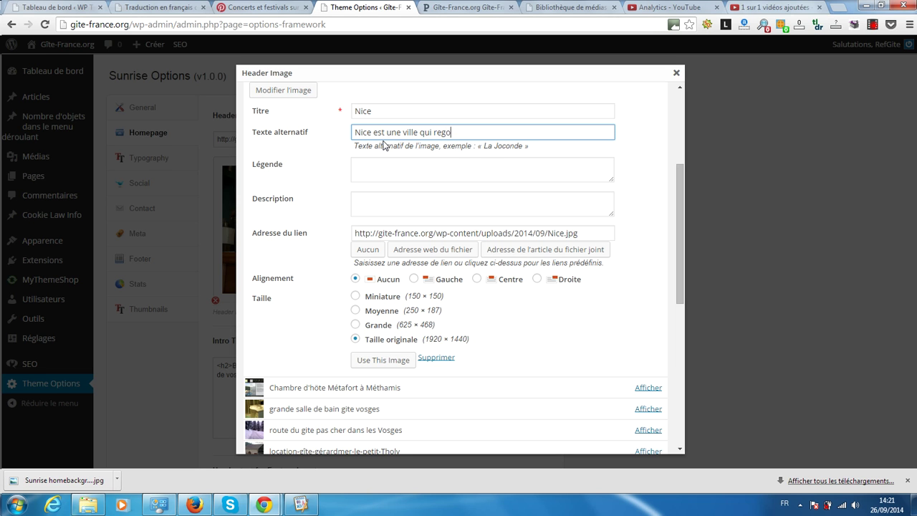
{"action": "type", "text": "rge de gîtes et chambres d'h"}
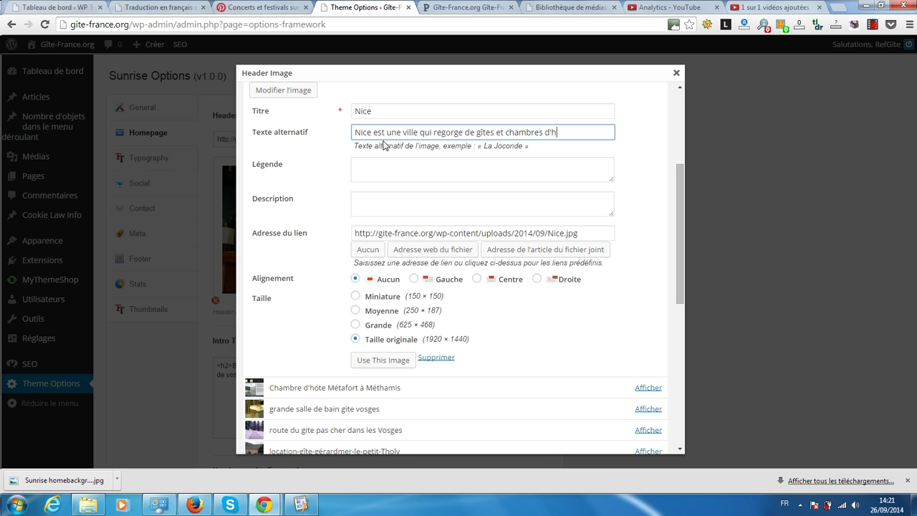
{"action": "type", "text": "ôtes de charme"}
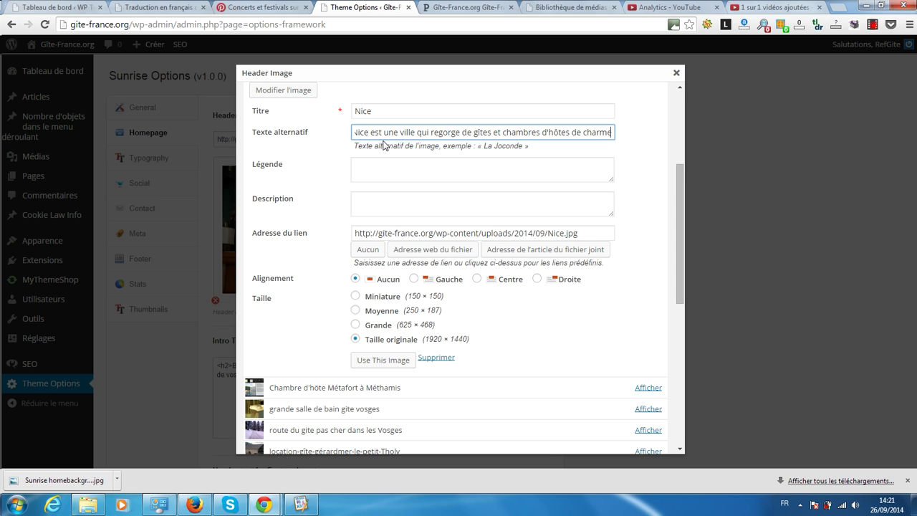
{"action": "key", "text": "Tab"}
Step: Apply Nice.jpg as the header image and save with Enregistrer les options
{"action": "scroll", "coordinate": [312, 167], "scroll_direction": "down", "scroll_amount": 1}
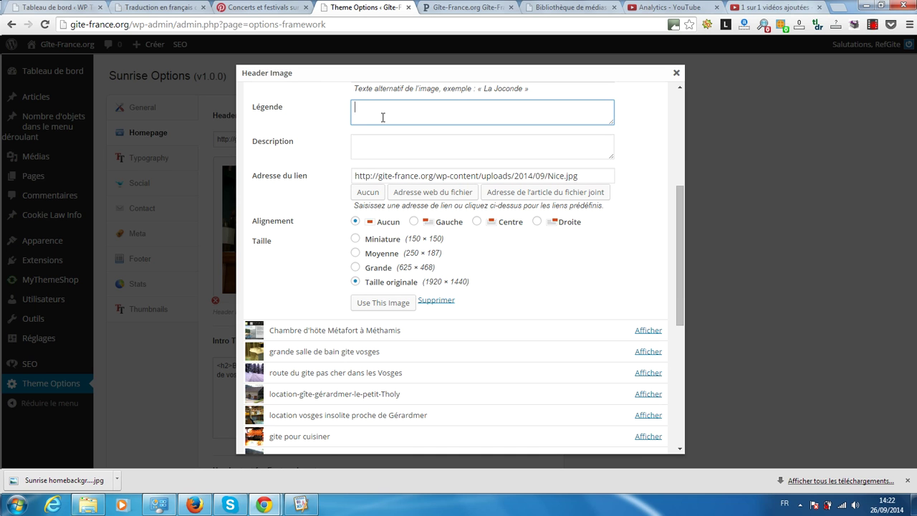
{"action": "left_click", "coordinate": [385, 303]}
{"action": "left_click", "coordinate": [385, 304]}
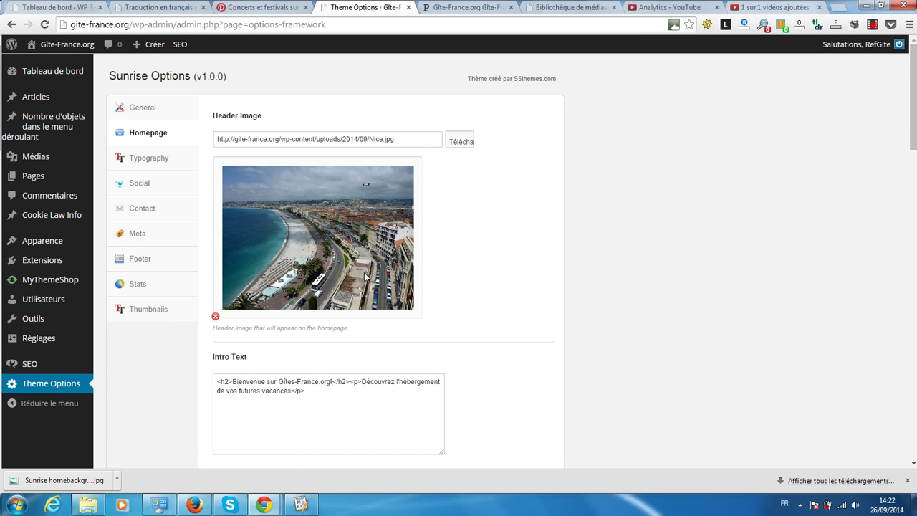
{"action": "scroll", "coordinate": [365, 273], "scroll_direction": "down", "scroll_amount": 9}
{"action": "scroll", "coordinate": [365, 272], "scroll_direction": "down", "scroll_amount": 9}
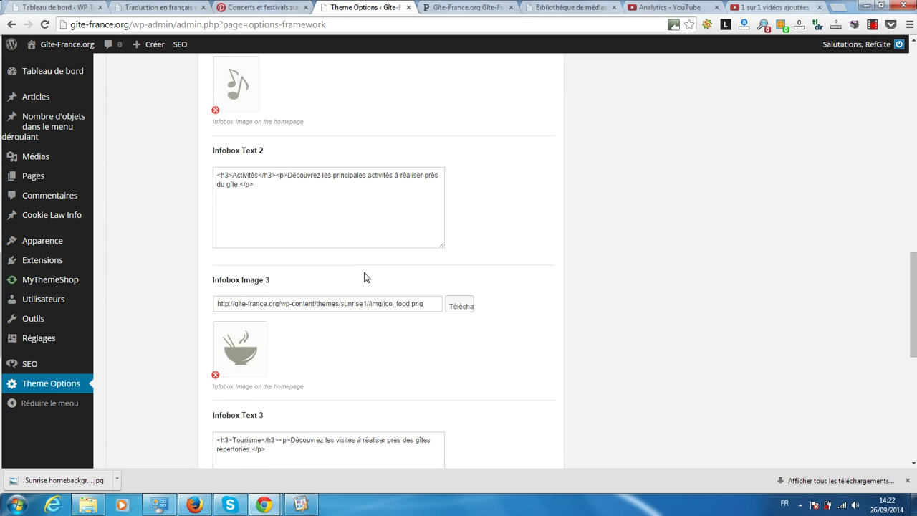
{"action": "left_click", "coordinate": [514, 412]}
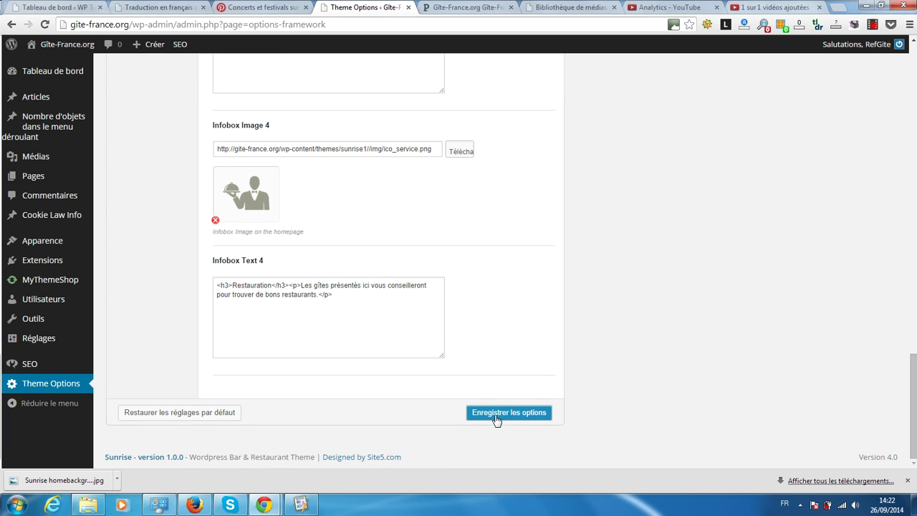
Step: Reload the live homepage and scroll down to the footer, checking the Nice header photo
{"action": "left_click", "coordinate": [461, 7]}
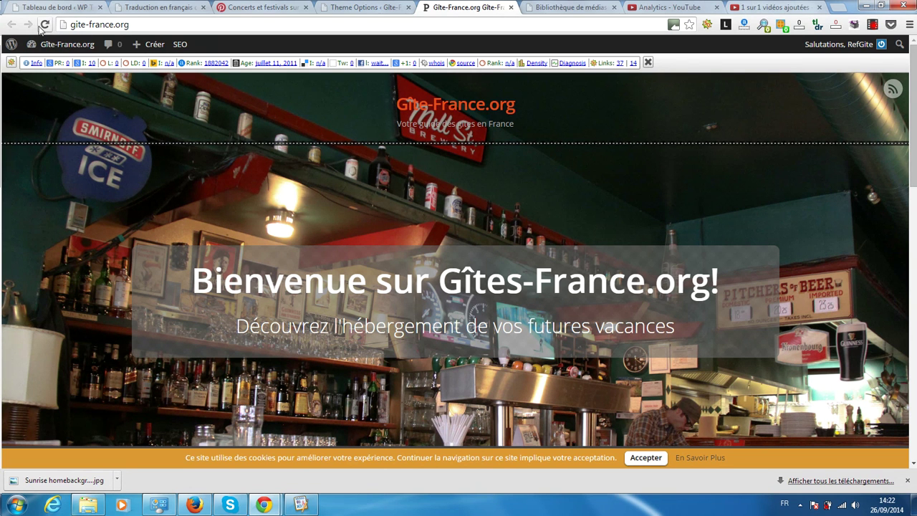
{"action": "left_click", "coordinate": [42, 25]}
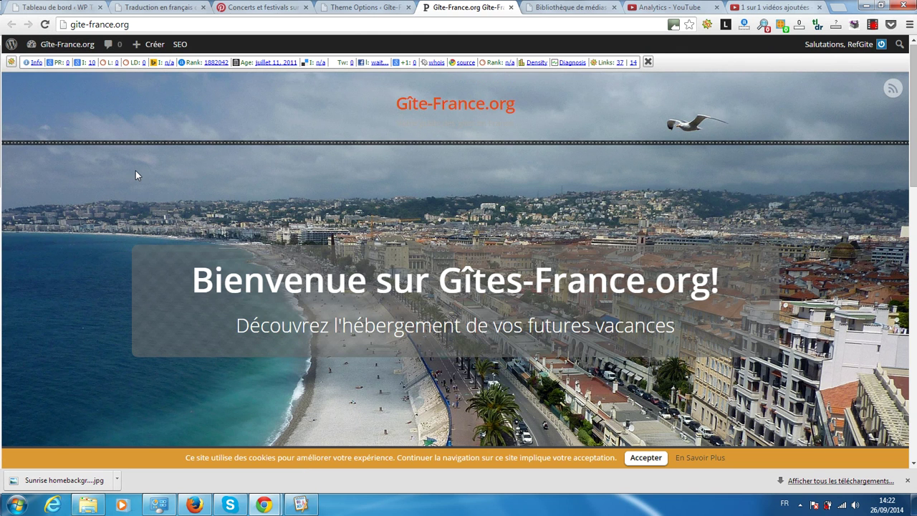
{"action": "scroll", "coordinate": [136, 171], "scroll_direction": "down", "scroll_amount": 5}
{"action": "scroll", "coordinate": [135, 170], "scroll_direction": "up", "scroll_amount": 5}
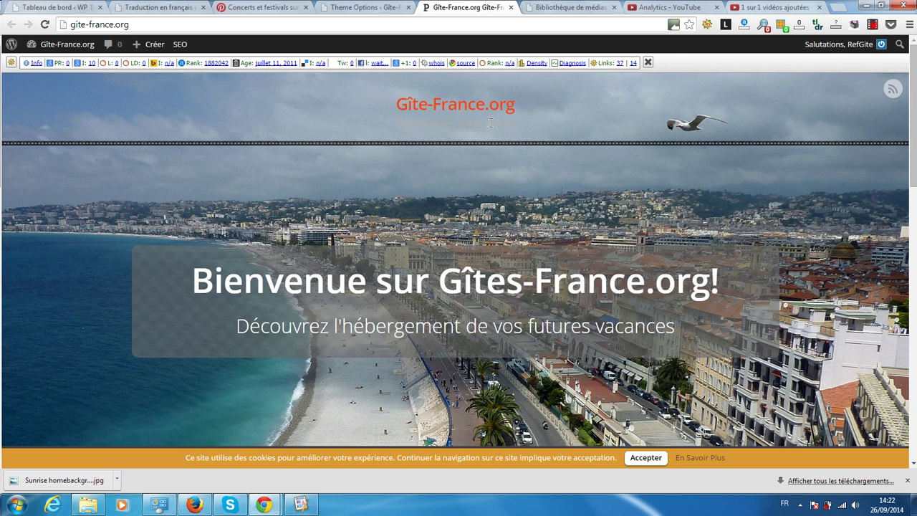
{"action": "key", "text": "F5"}
{"action": "scroll", "coordinate": [456, 117], "scroll_direction": "down", "scroll_amount": 2}
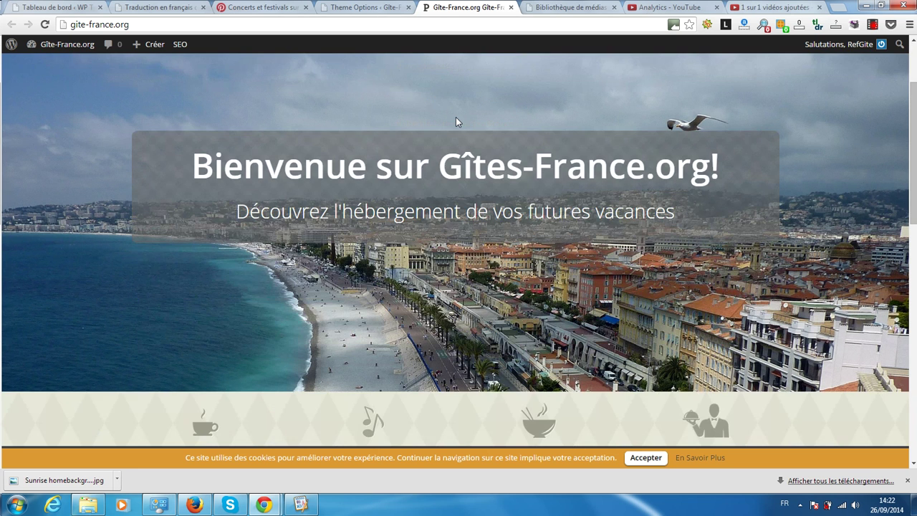
{"action": "scroll", "coordinate": [374, 112], "scroll_direction": "down", "scroll_amount": 2}
{"action": "scroll", "coordinate": [374, 114], "scroll_direction": "down", "scroll_amount": 3}
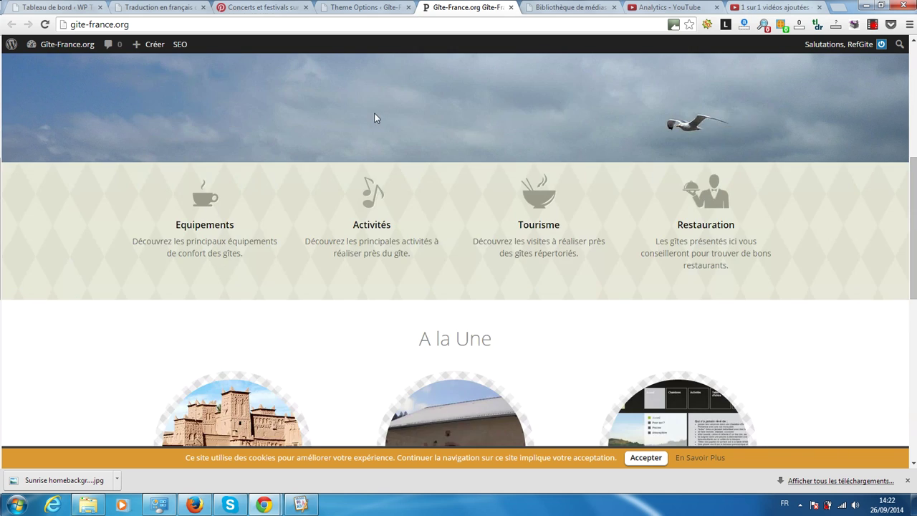
{"action": "scroll", "coordinate": [373, 117], "scroll_direction": "up", "scroll_amount": 5}
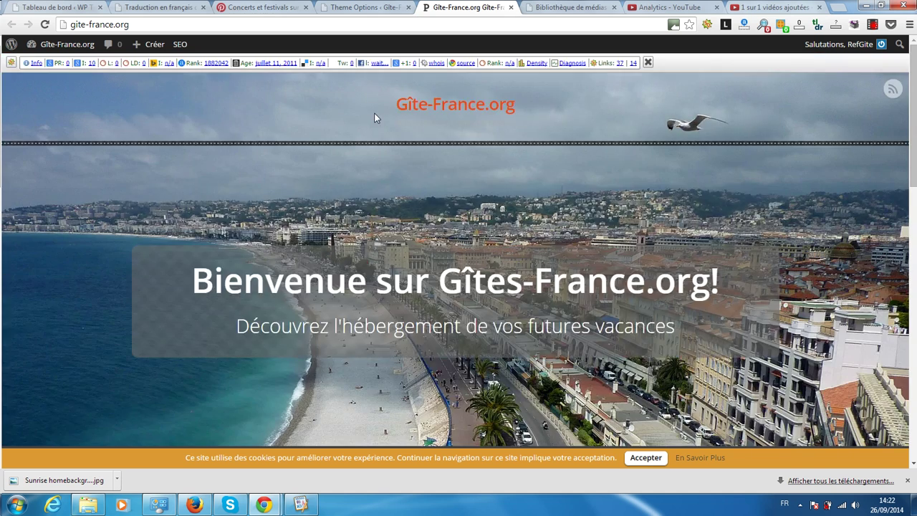
{"action": "scroll", "coordinate": [374, 116], "scroll_direction": "down", "scroll_amount": 10}
{"action": "scroll", "coordinate": [374, 117], "scroll_direction": "down", "scroll_amount": 2}
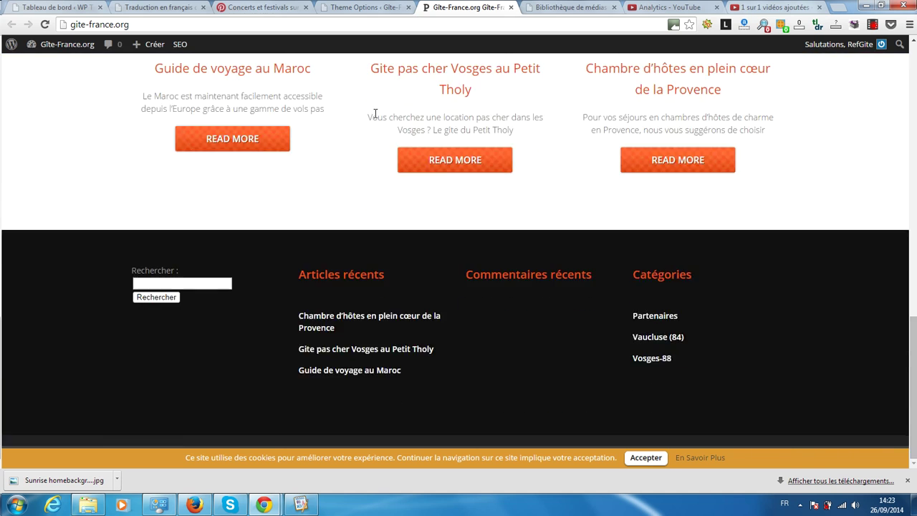
Step: Open the article 'Chambre d'hôtes en plein cœur de la Provence' and glance at the theme options
{"action": "left_click", "coordinate": [337, 319]}
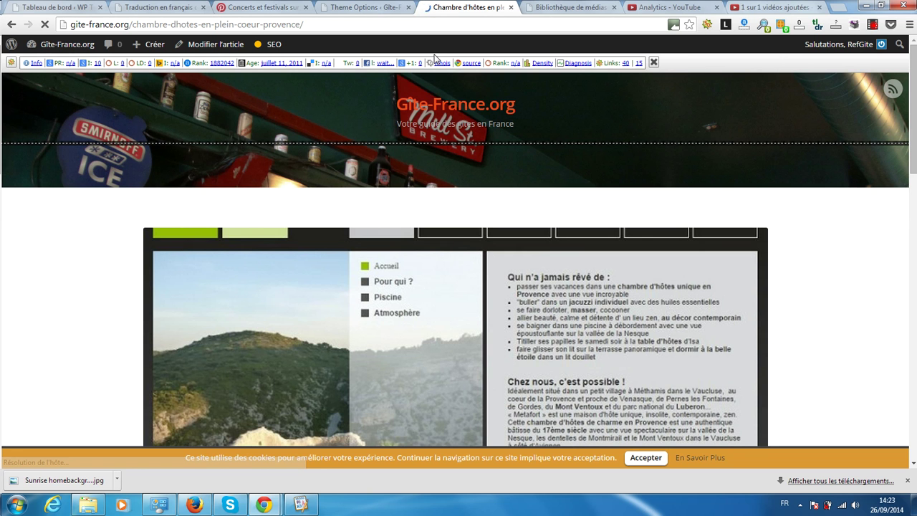
{"action": "left_click", "coordinate": [376, 7]}
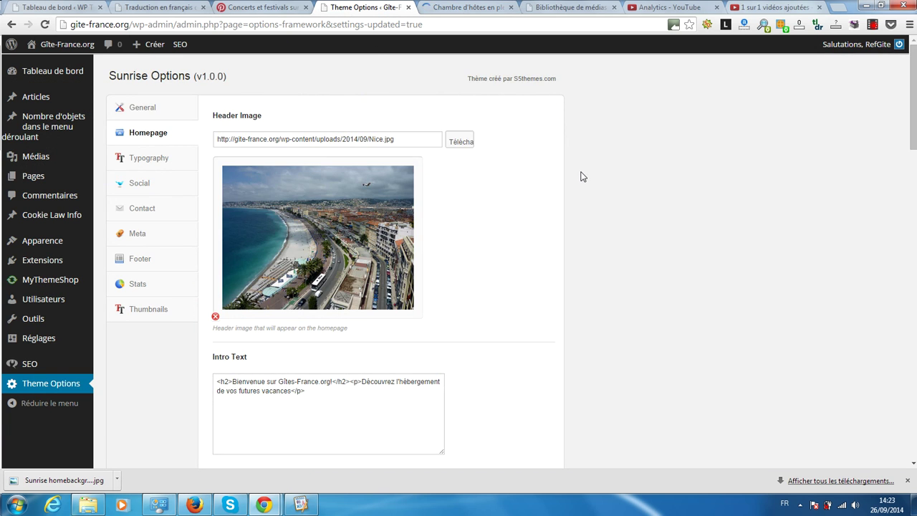
{"action": "scroll", "coordinate": [582, 177], "scroll_direction": "down", "scroll_amount": 3}
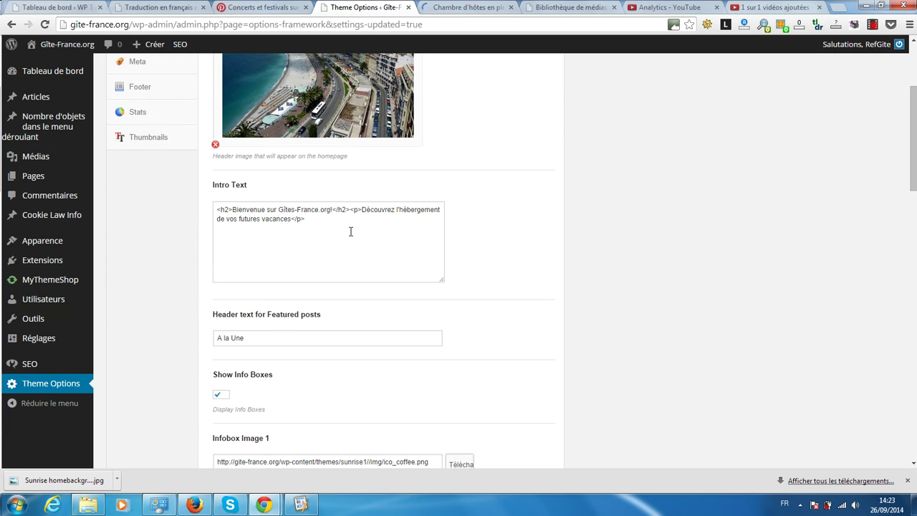
{"action": "left_click", "coordinate": [448, 7]}
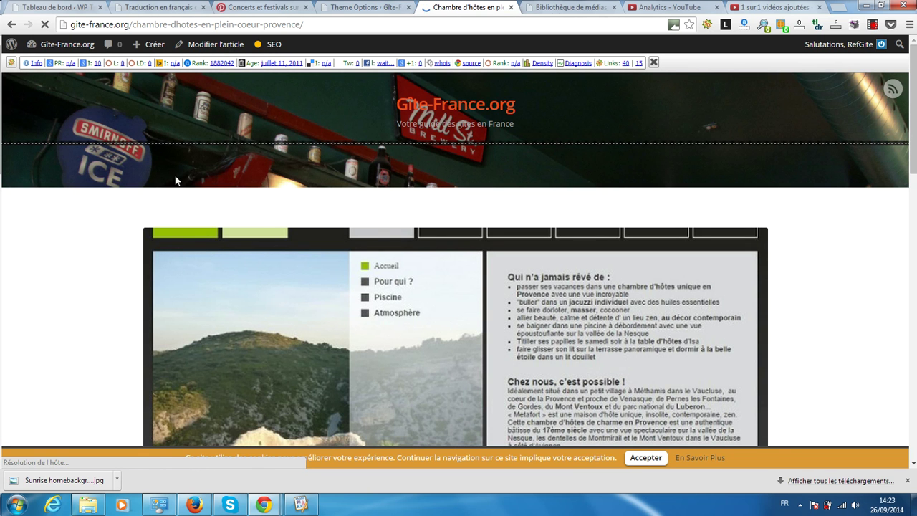
Step: Open the live home page, scroll through it, and return to the theme options
{"action": "left_click", "coordinate": [414, 104]}
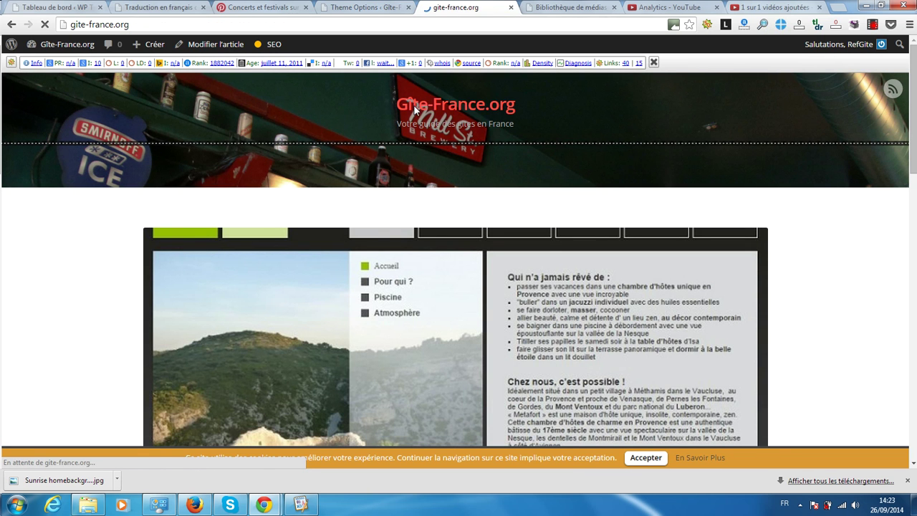
{"action": "scroll", "coordinate": [318, 221], "scroll_direction": "down", "scroll_amount": 1}
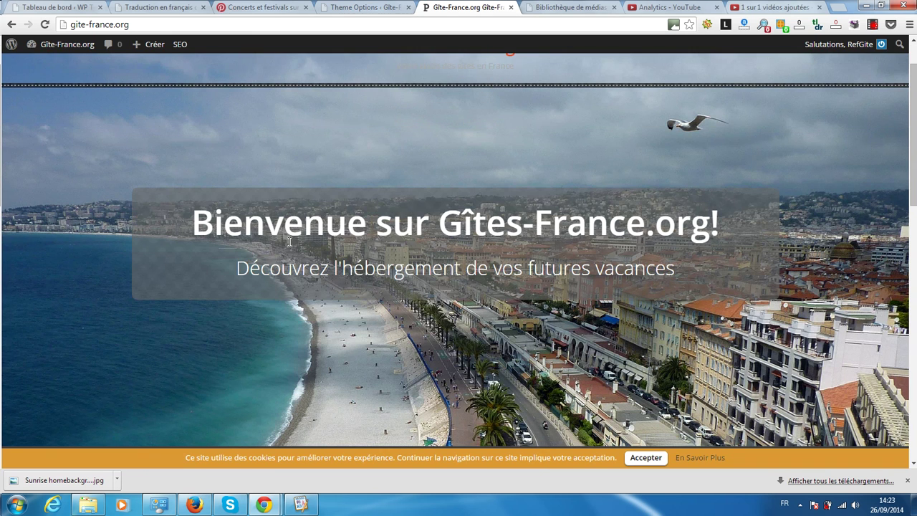
{"action": "scroll", "coordinate": [402, 149], "scroll_direction": "up", "scroll_amount": 1}
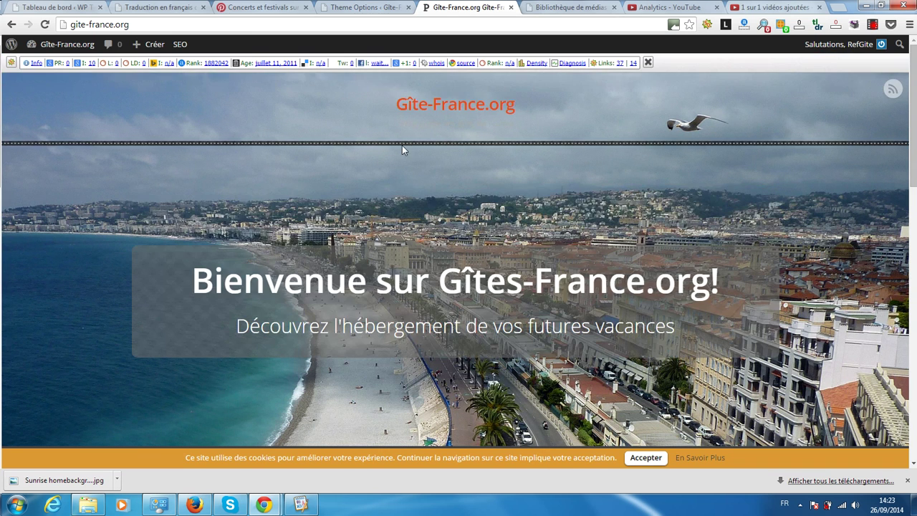
{"action": "scroll", "coordinate": [416, 151], "scroll_direction": "down", "scroll_amount": 1}
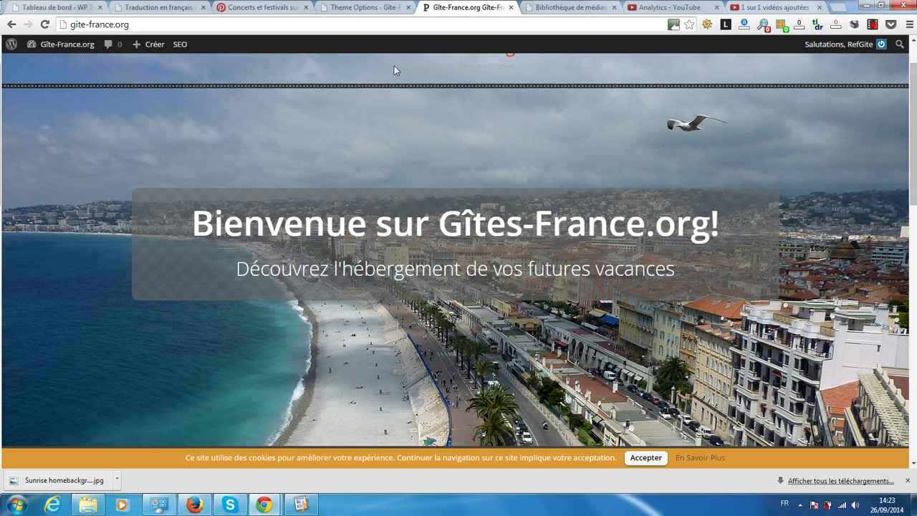
{"action": "left_click", "coordinate": [363, 8]}
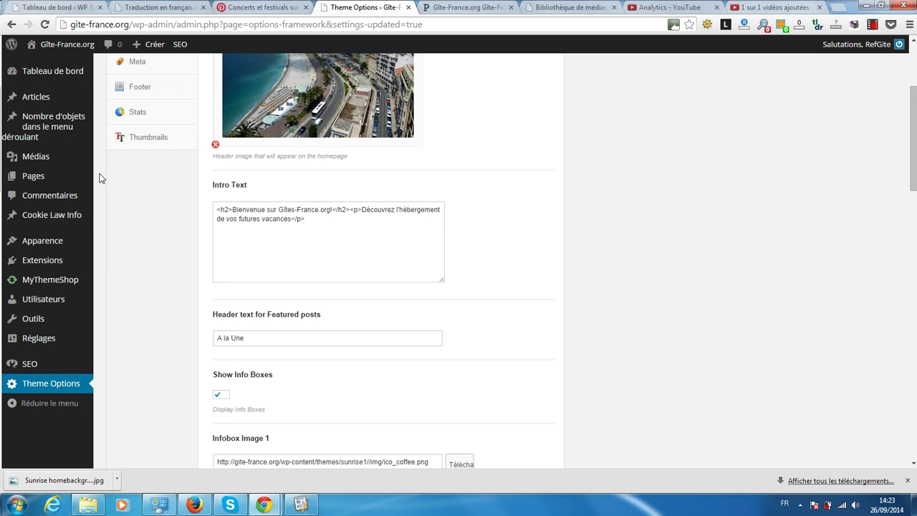
{"action": "scroll", "coordinate": [100, 178], "scroll_direction": "up", "scroll_amount": 2}
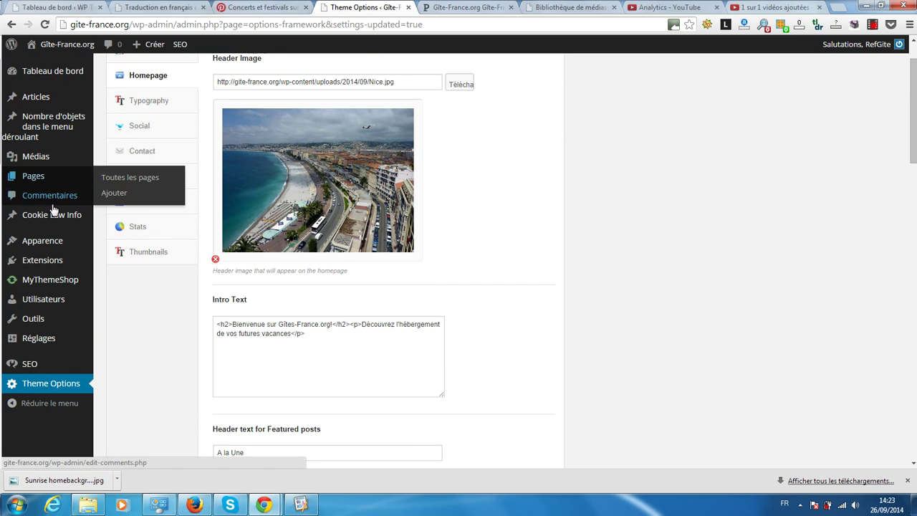
{"action": "mouse_move", "coordinate": [63, 227]}
{"action": "mouse_move", "coordinate": [43, 241]}
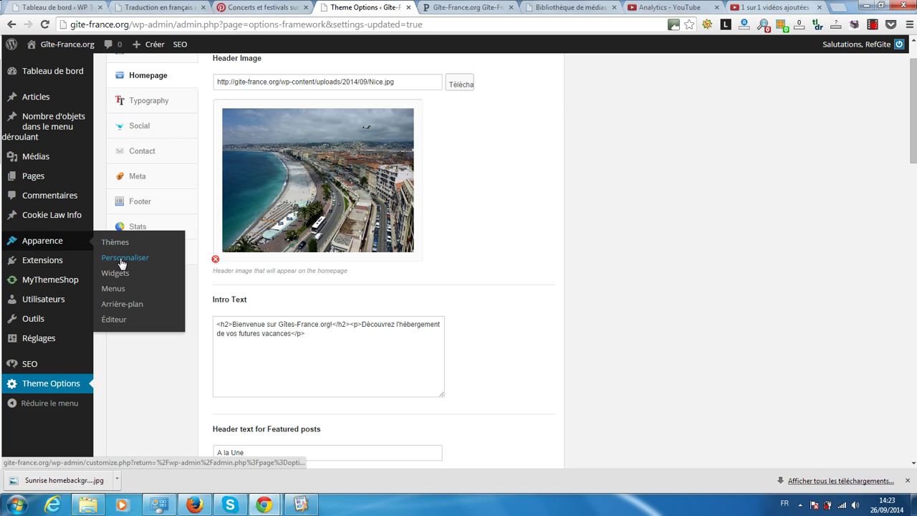
{"action": "middle_click", "coordinate": [122, 263]}
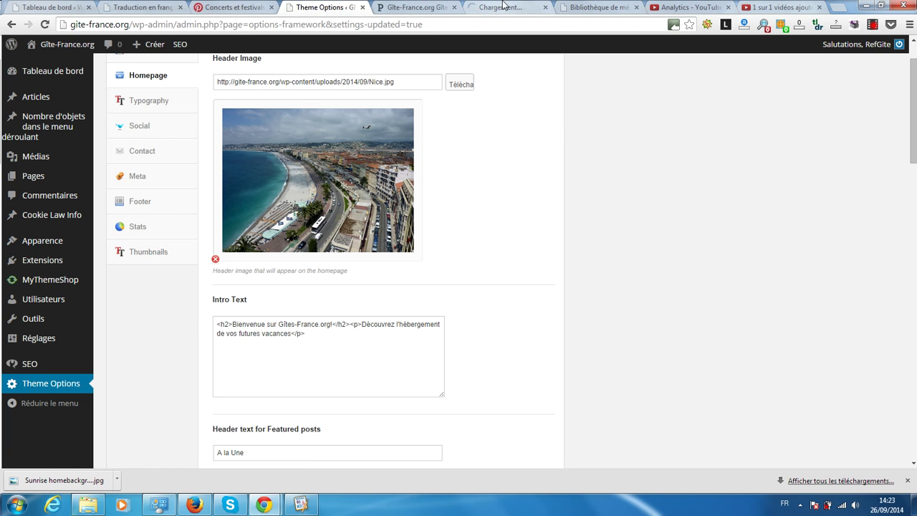
{"action": "left_click", "coordinate": [503, 7]}
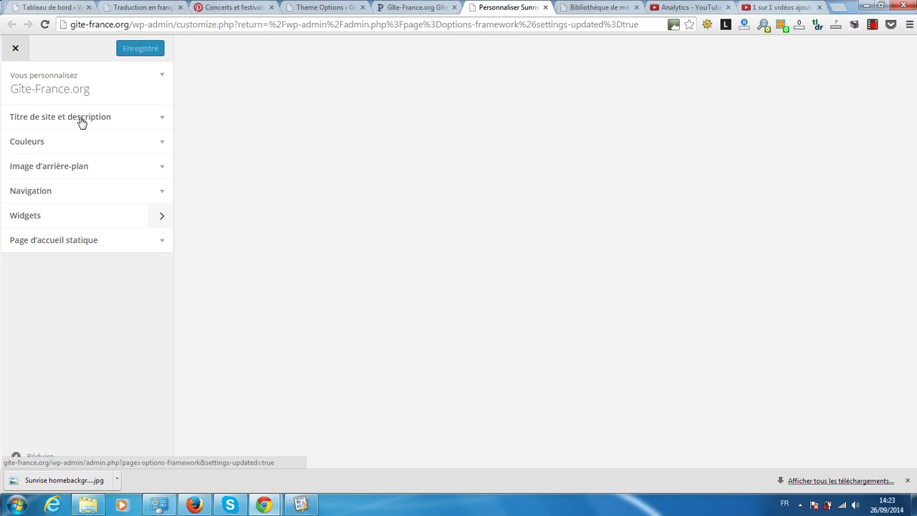
{"action": "left_click", "coordinate": [80, 118]}
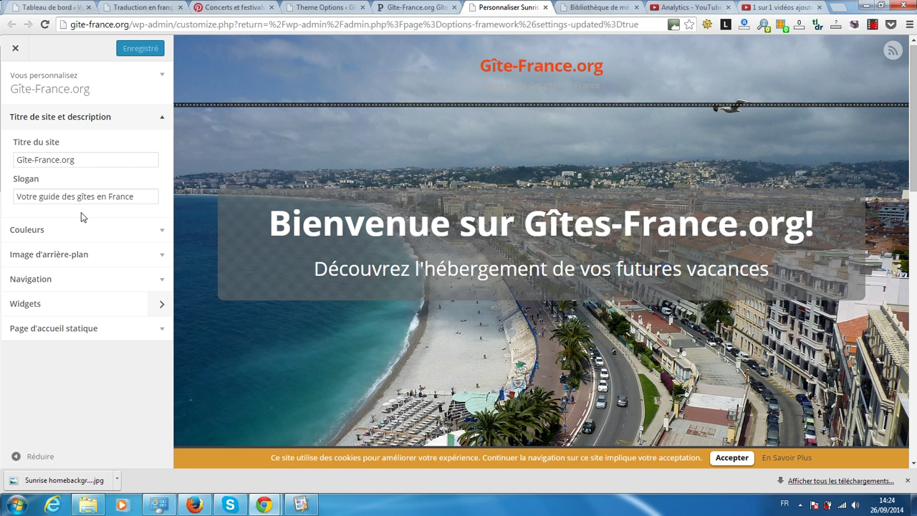
{"action": "left_click", "coordinate": [545, 7]}
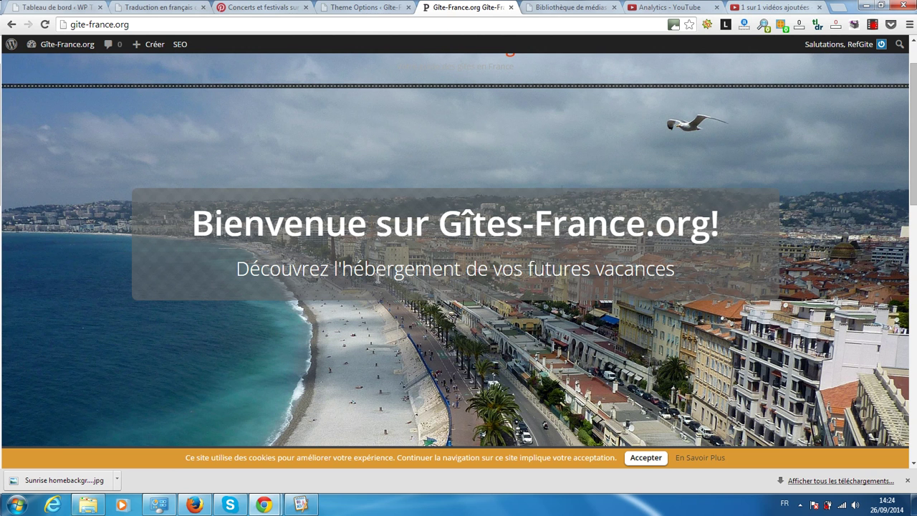
{"action": "left_click", "coordinate": [364, 8]}
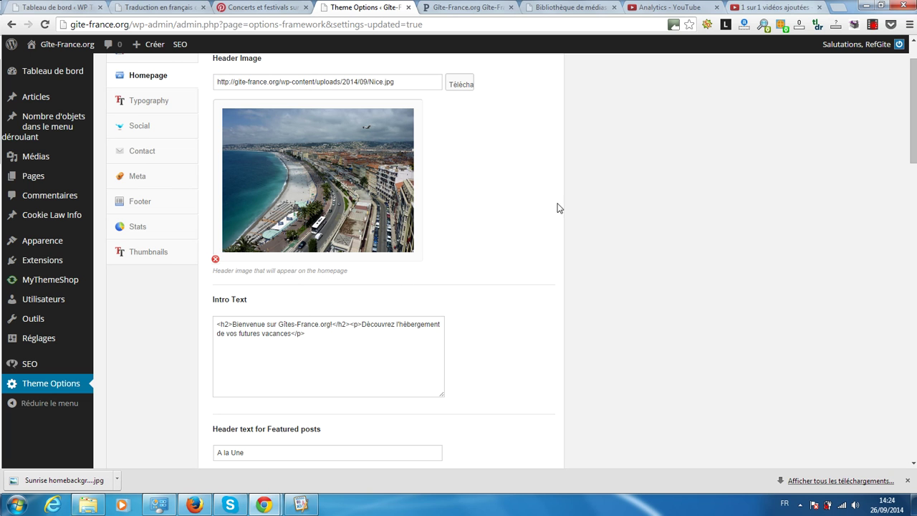
Step: Scroll to the info box settings and view the live homepage's info boxes
{"action": "scroll", "coordinate": [553, 207], "scroll_direction": "down", "scroll_amount": 1}
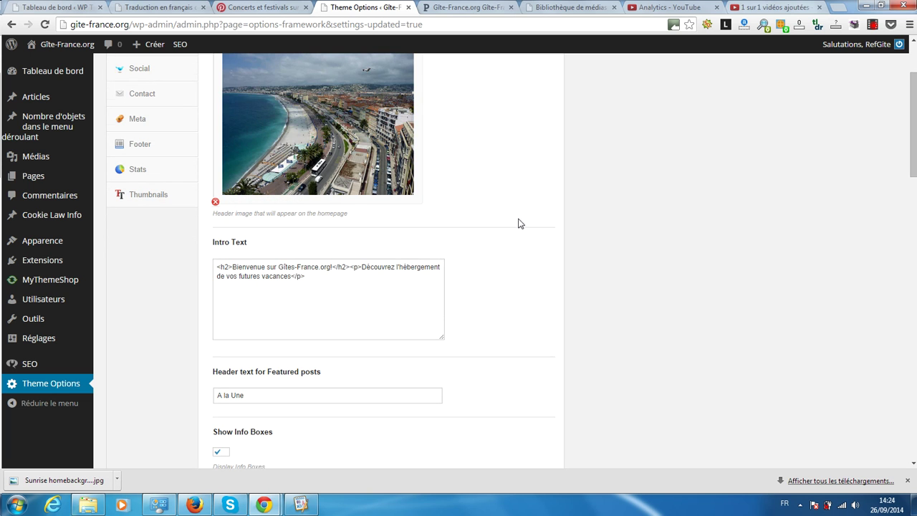
{"action": "scroll", "coordinate": [519, 219], "scroll_direction": "down", "scroll_amount": 1}
{"action": "scroll", "coordinate": [454, 223], "scroll_direction": "down", "scroll_amount": 3}
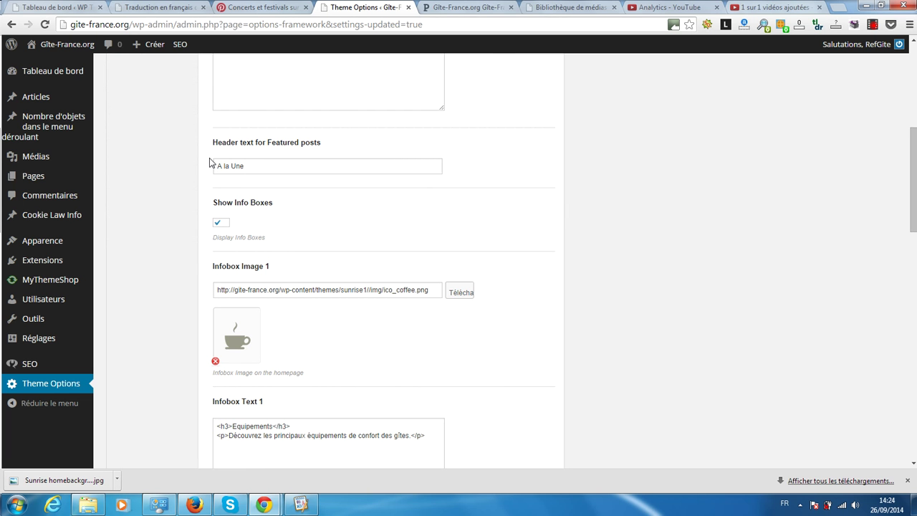
{"action": "left_click", "coordinate": [456, 8]}
{"action": "scroll", "coordinate": [475, 126], "scroll_direction": "down", "scroll_amount": 3}
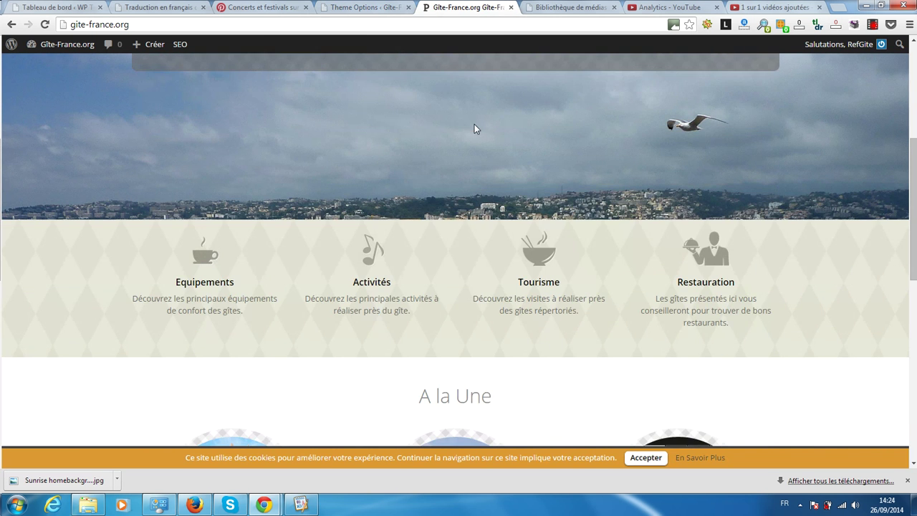
{"action": "scroll", "coordinate": [473, 133], "scroll_direction": "down", "scroll_amount": 2}
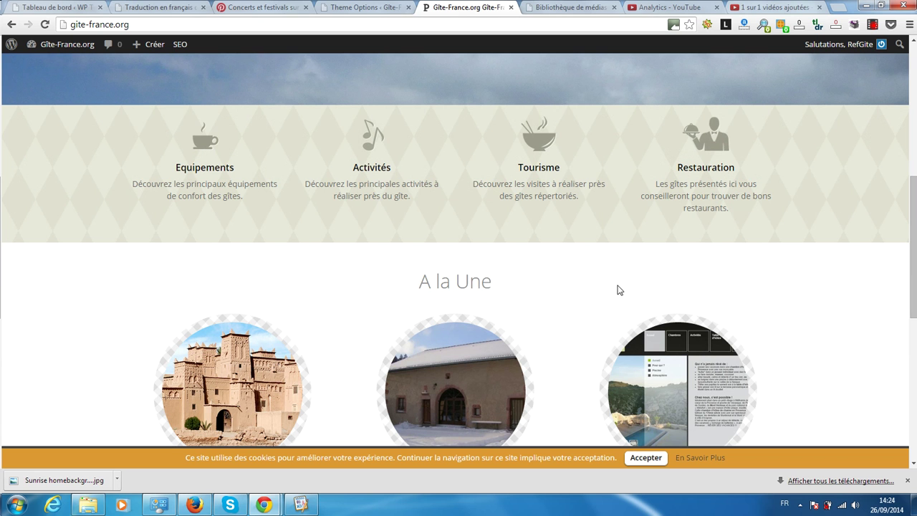
{"action": "left_click", "coordinate": [342, 7]}
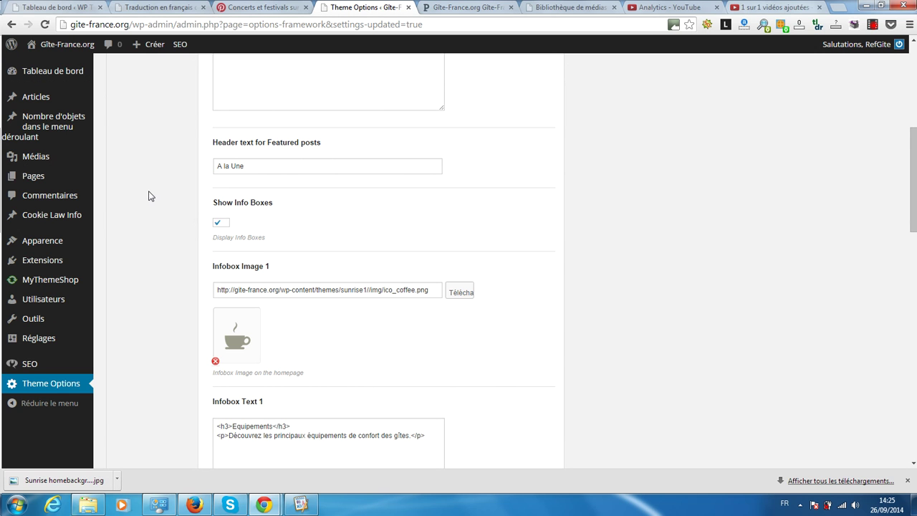
Step: Compare the Show Info Boxes setting with the info boxes on the live site
{"action": "scroll", "coordinate": [149, 194], "scroll_direction": "down", "scroll_amount": 1}
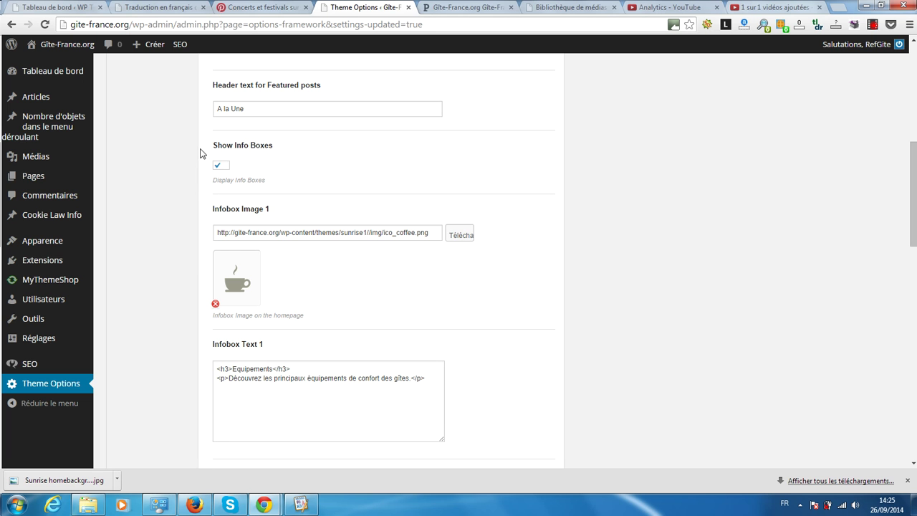
{"action": "left_click", "coordinate": [469, 7]}
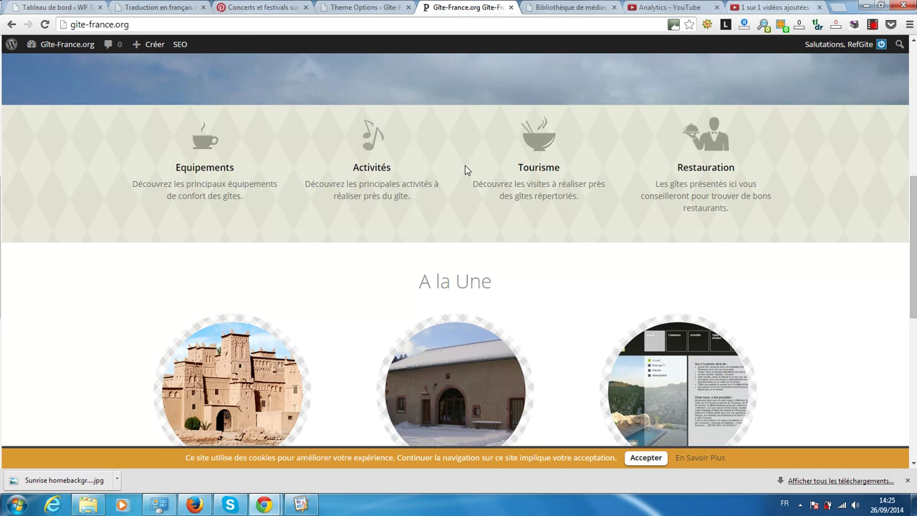
{"action": "scroll", "coordinate": [469, 179], "scroll_direction": "down", "scroll_amount": 4}
{"action": "scroll", "coordinate": [474, 187], "scroll_direction": "down", "scroll_amount": 1}
{"action": "scroll", "coordinate": [473, 186], "scroll_direction": "up", "scroll_amount": 3}
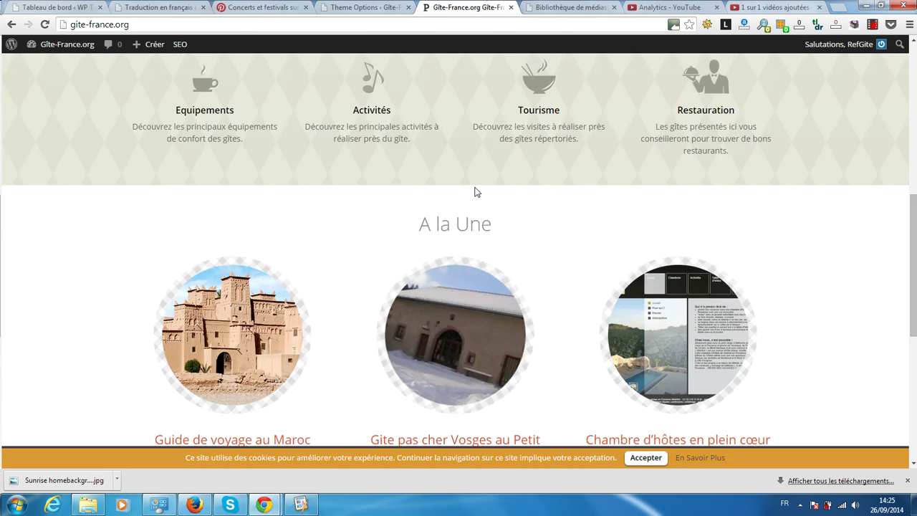
{"action": "left_click", "coordinate": [350, 9]}
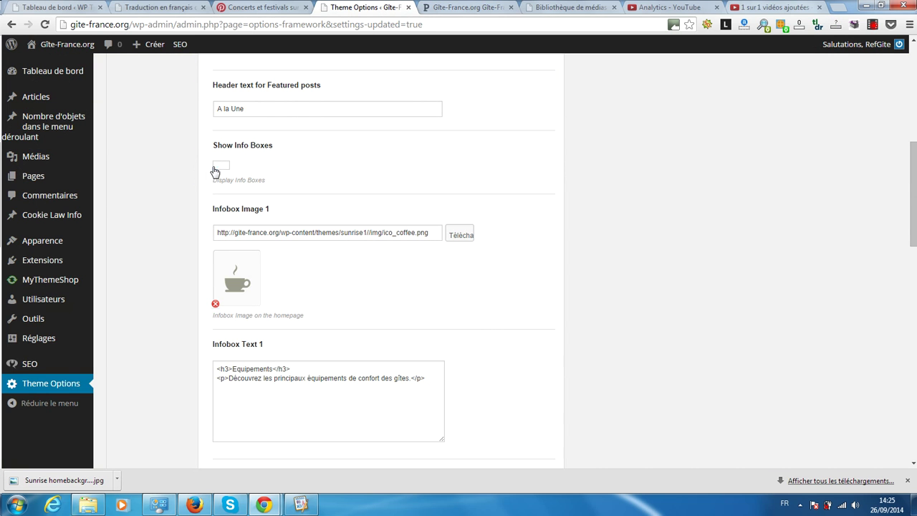
Step: Check the live homepage after saving; its four info boxes still appear
{"action": "scroll", "coordinate": [170, 204], "scroll_direction": "down", "scroll_amount": 3}
{"action": "scroll", "coordinate": [521, 353], "scroll_direction": "down", "scroll_amount": 9}
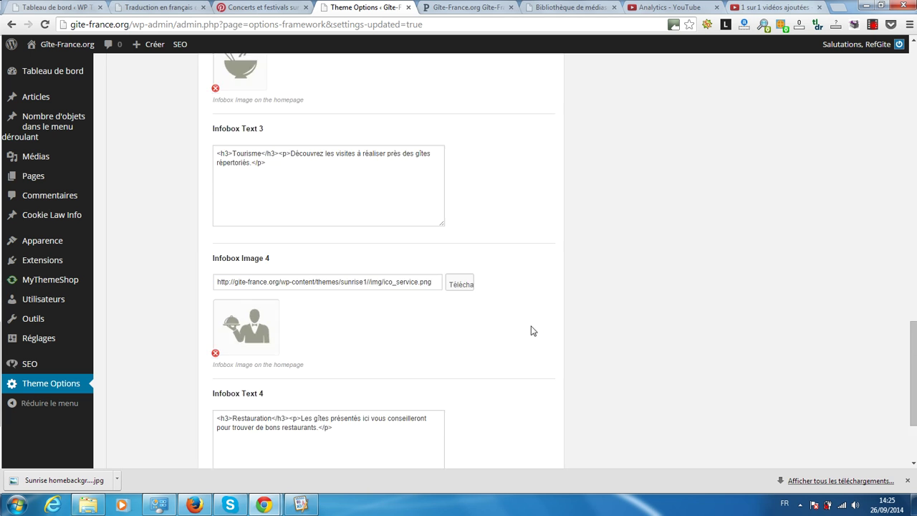
{"action": "left_click", "coordinate": [438, 7]}
{"action": "scroll", "coordinate": [24, 123], "scroll_direction": "up", "scroll_amount": 1}
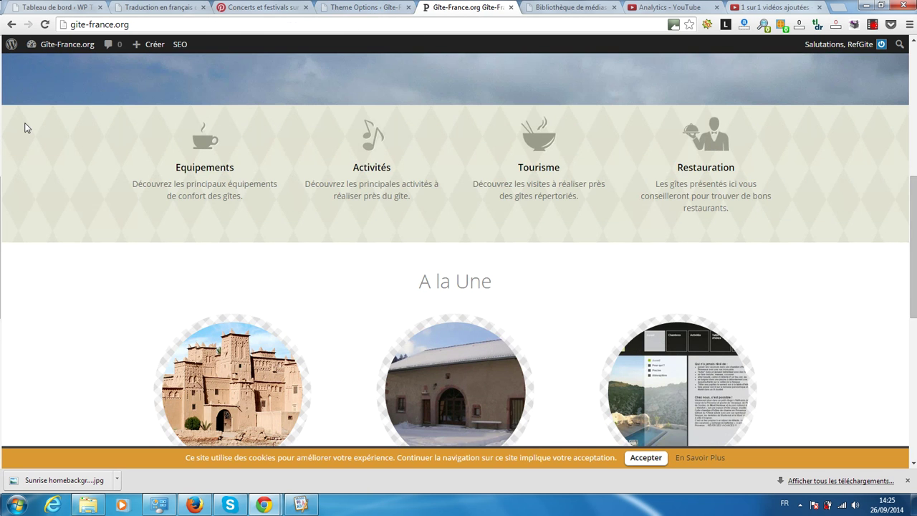
Step: Reload the homepage and confirm it goes from the banner straight to A la Une, with no info boxes
{"action": "scroll", "coordinate": [56, 81], "scroll_direction": "down", "scroll_amount": 2}
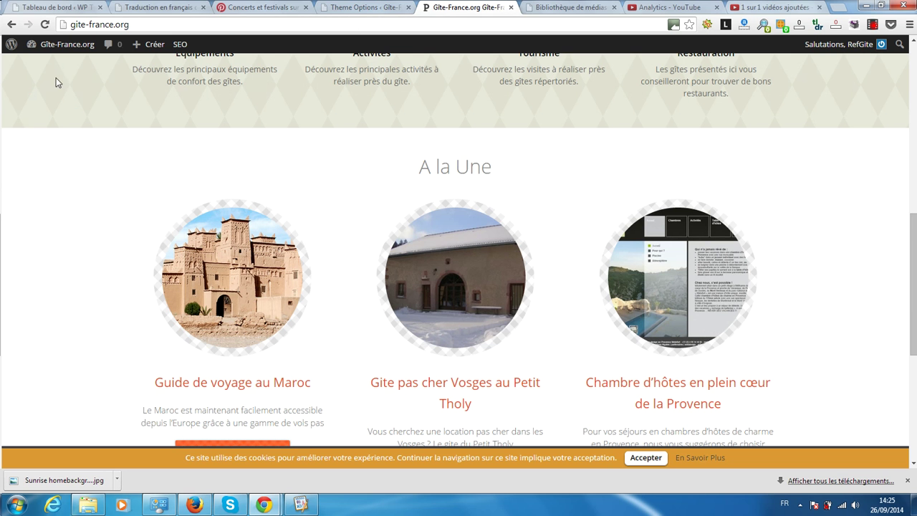
{"action": "left_click", "coordinate": [45, 25]}
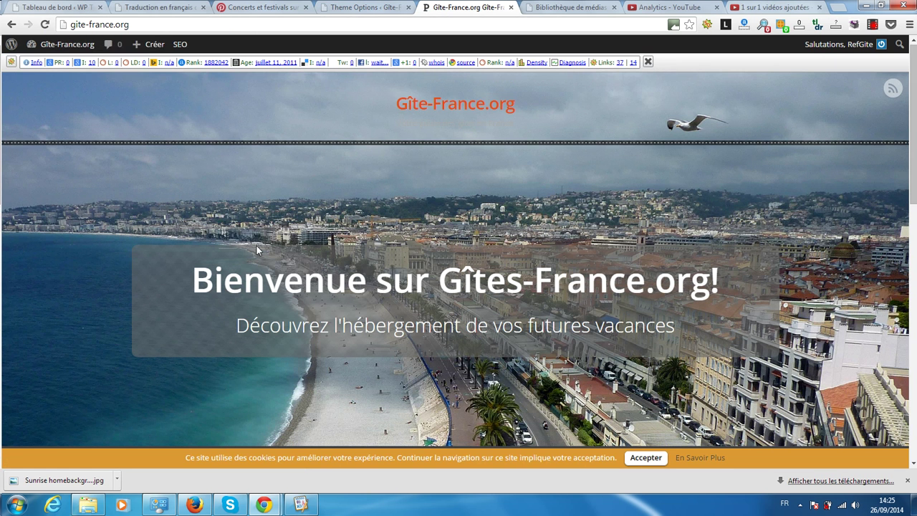
{"action": "scroll", "coordinate": [257, 250], "scroll_direction": "down", "scroll_amount": 5}
{"action": "scroll", "coordinate": [257, 250], "scroll_direction": "down", "scroll_amount": 1}
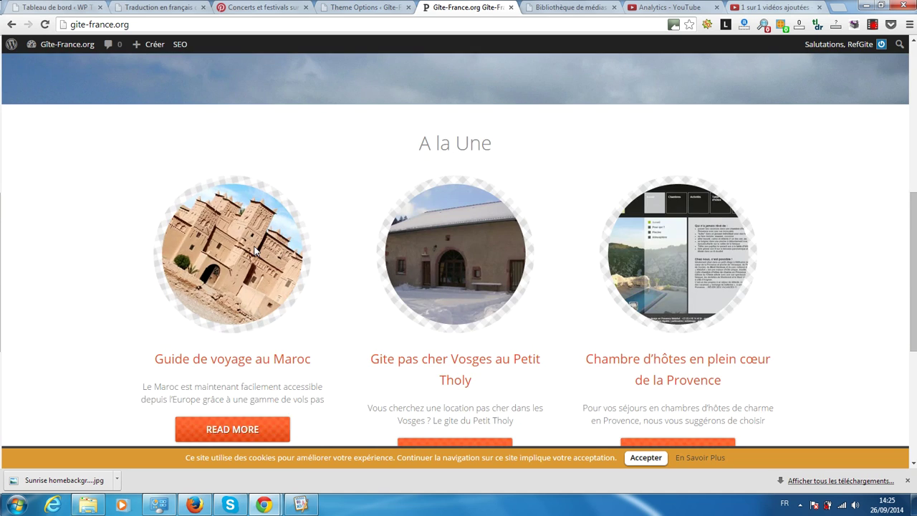
{"action": "scroll", "coordinate": [253, 248], "scroll_direction": "down", "scroll_amount": 3}
{"action": "scroll", "coordinate": [253, 249], "scroll_direction": "down", "scroll_amount": 1}
{"action": "scroll", "coordinate": [254, 249], "scroll_direction": "up", "scroll_amount": 3}
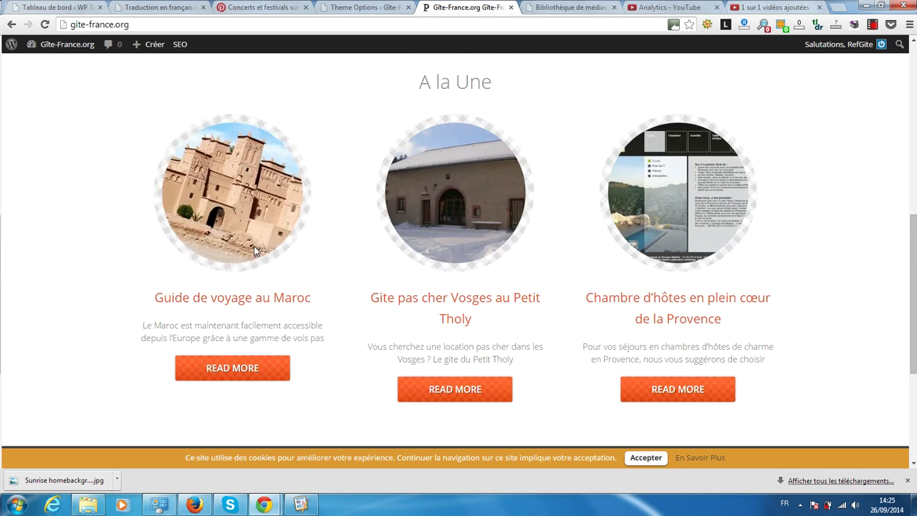
{"action": "scroll", "coordinate": [253, 249], "scroll_direction": "up", "scroll_amount": 7}
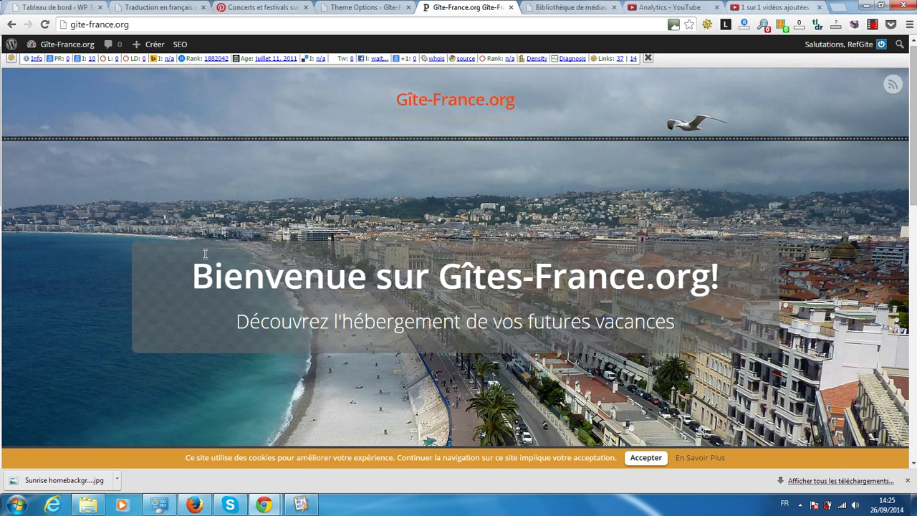
{"action": "scroll", "coordinate": [260, 270], "scroll_direction": "down", "scroll_amount": 6}
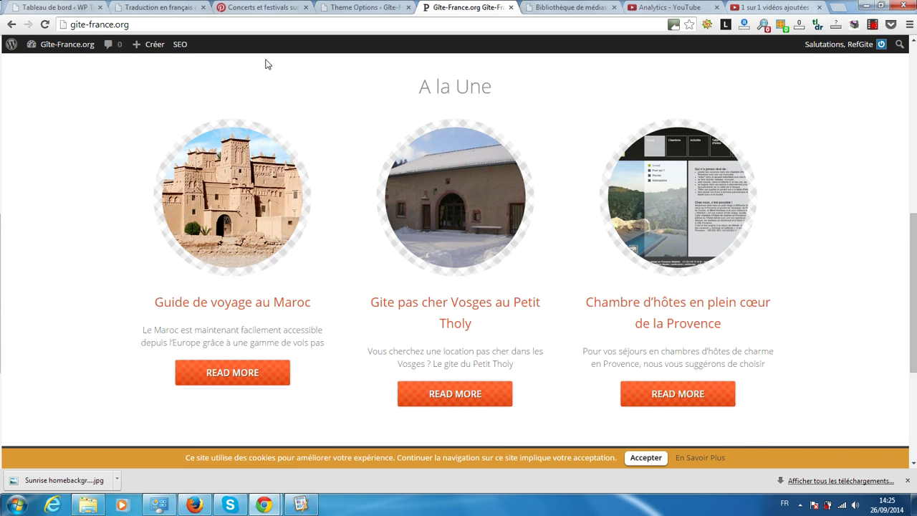
{"action": "left_click", "coordinate": [386, 6]}
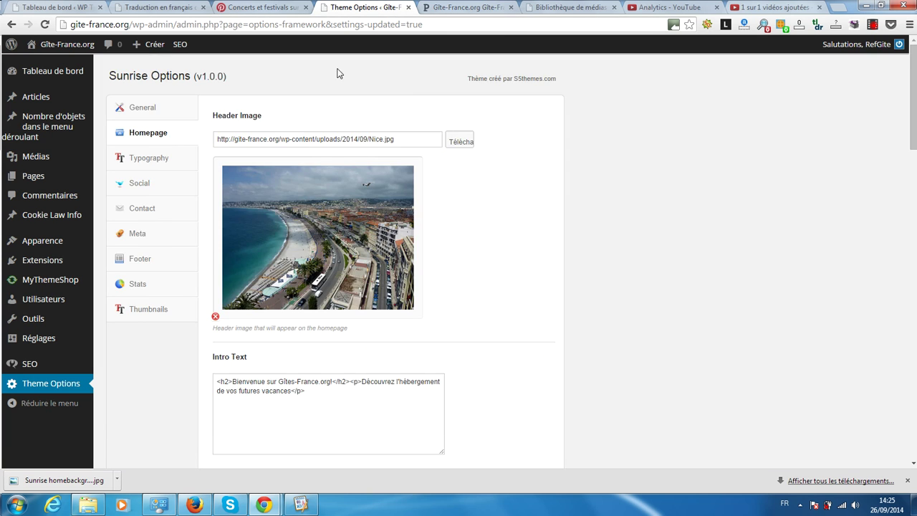
Step: Tick Show Info Boxes in the Sunrise Homepage options
{"action": "scroll", "coordinate": [409, 177], "scroll_direction": "down", "scroll_amount": 3}
{"action": "scroll", "coordinate": [280, 252], "scroll_direction": "down", "scroll_amount": 1}
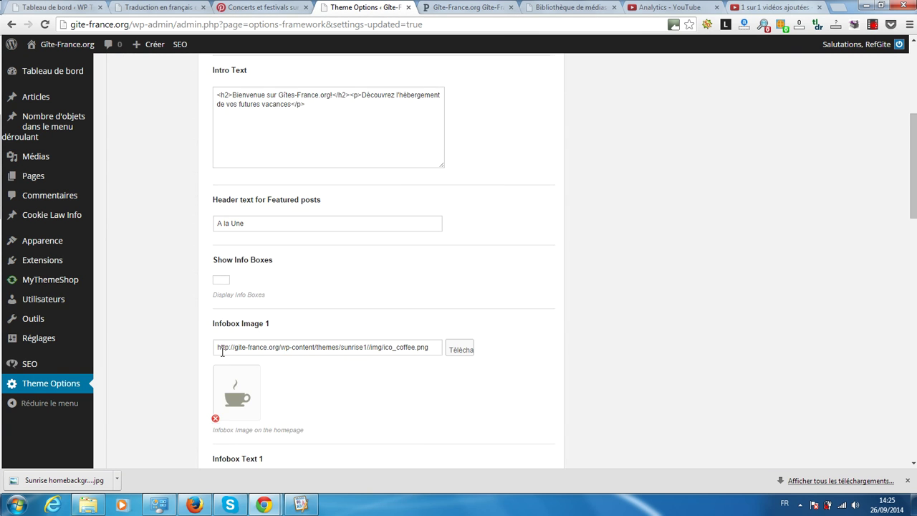
{"action": "scroll", "coordinate": [222, 351], "scroll_direction": "down", "scroll_amount": 2}
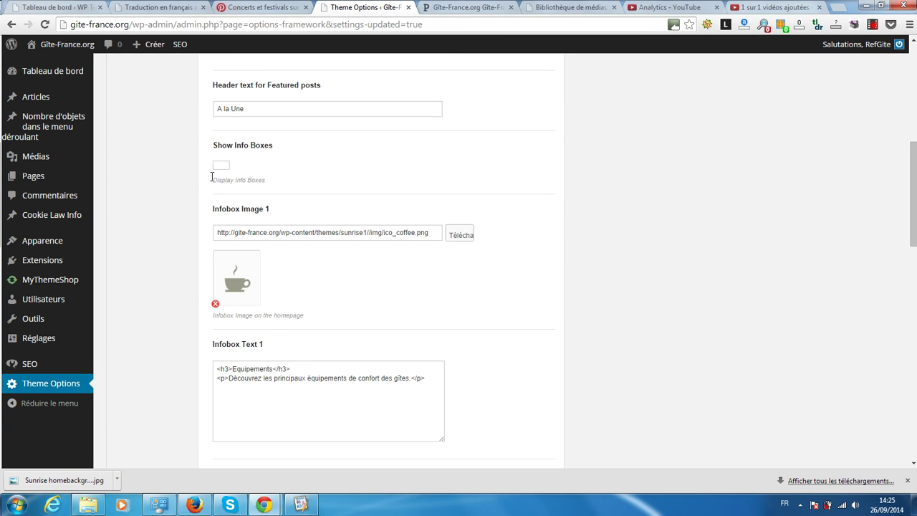
{"action": "left_click", "coordinate": [220, 165]}
Step: Reload the live homepage to check whether the info boxes appear yet
{"action": "scroll", "coordinate": [204, 201], "scroll_direction": "down", "scroll_amount": 3}
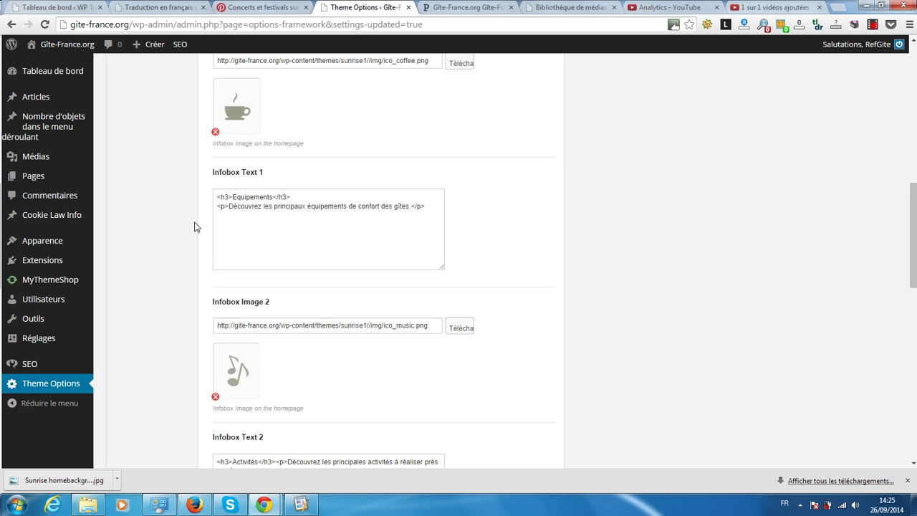
{"action": "scroll", "coordinate": [220, 398], "scroll_direction": "down", "scroll_amount": 5}
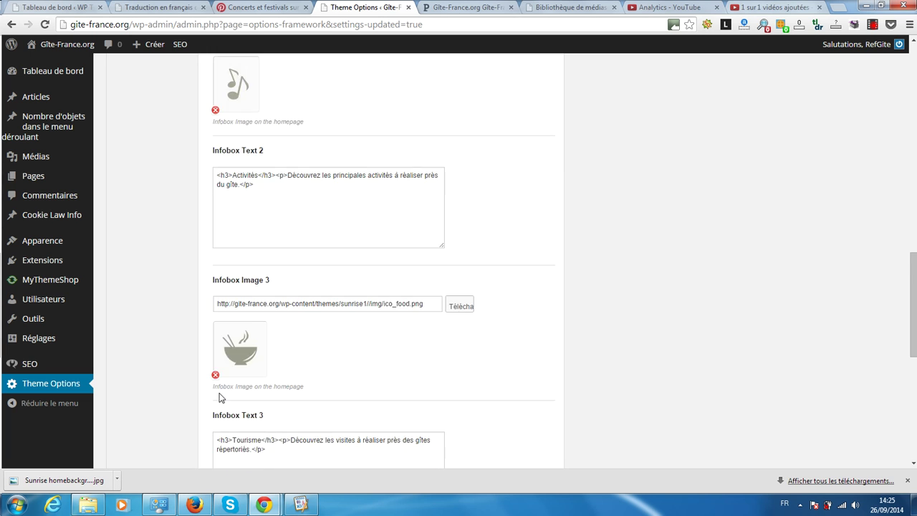
{"action": "scroll", "coordinate": [219, 393], "scroll_direction": "down", "scroll_amount": 2}
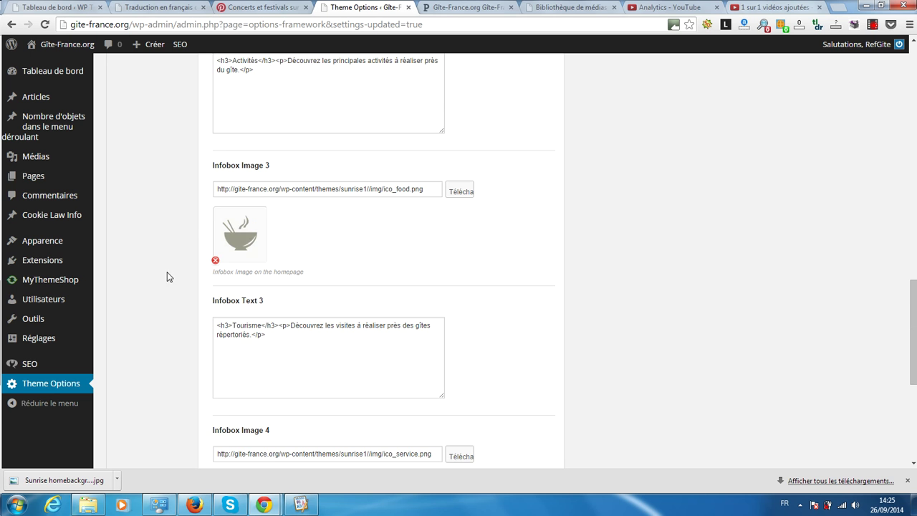
{"action": "scroll", "coordinate": [167, 273], "scroll_direction": "down", "scroll_amount": 3}
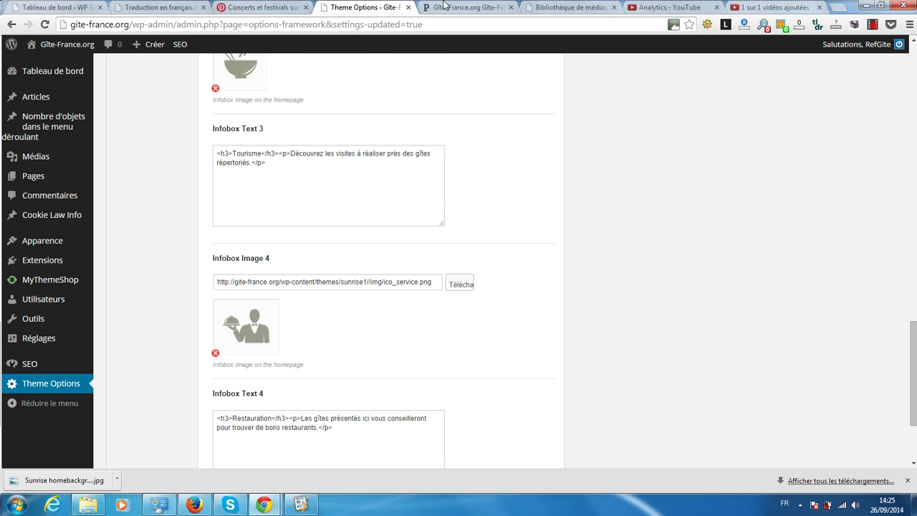
{"action": "left_click", "coordinate": [459, 8]}
{"action": "scroll", "coordinate": [217, 222], "scroll_direction": "up", "scroll_amount": 5}
{"action": "scroll", "coordinate": [216, 217], "scroll_direction": "down", "scroll_amount": 7}
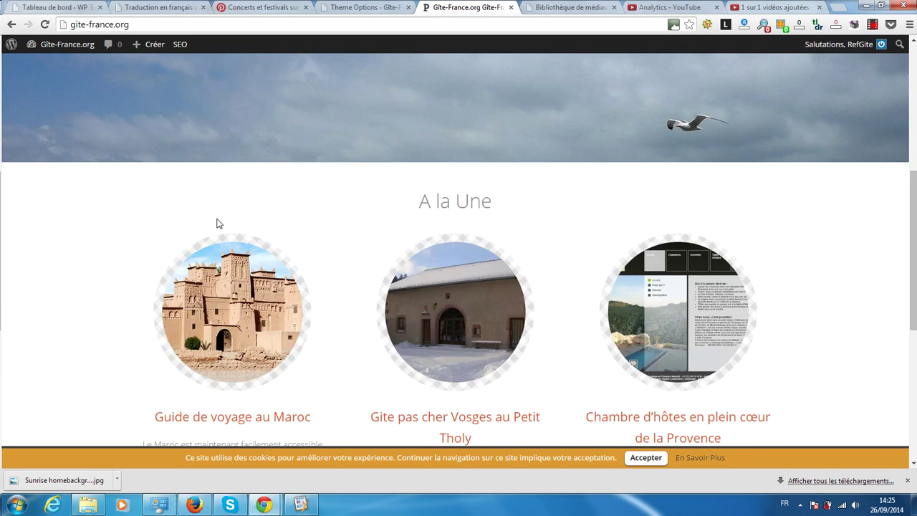
{"action": "scroll", "coordinate": [211, 218], "scroll_direction": "up", "scroll_amount": 1}
{"action": "scroll", "coordinate": [211, 219], "scroll_direction": "up", "scroll_amount": 6}
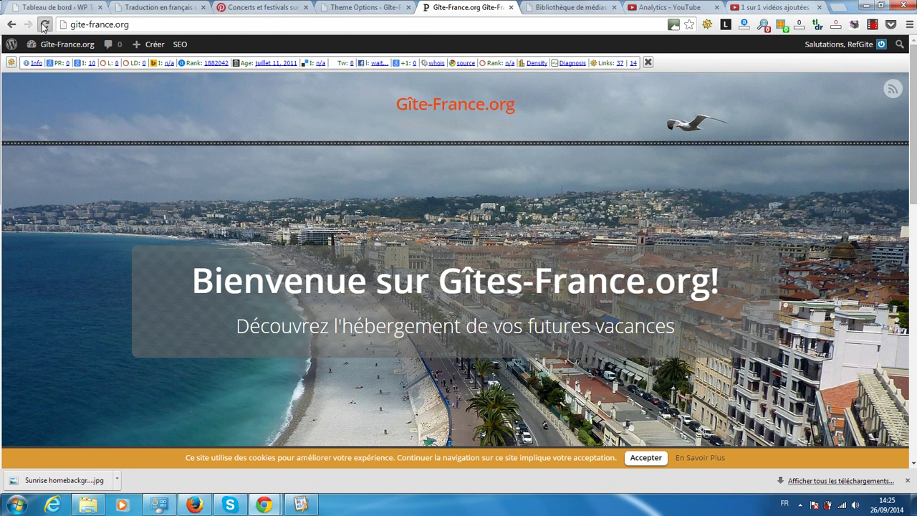
{"action": "left_click", "coordinate": [43, 25]}
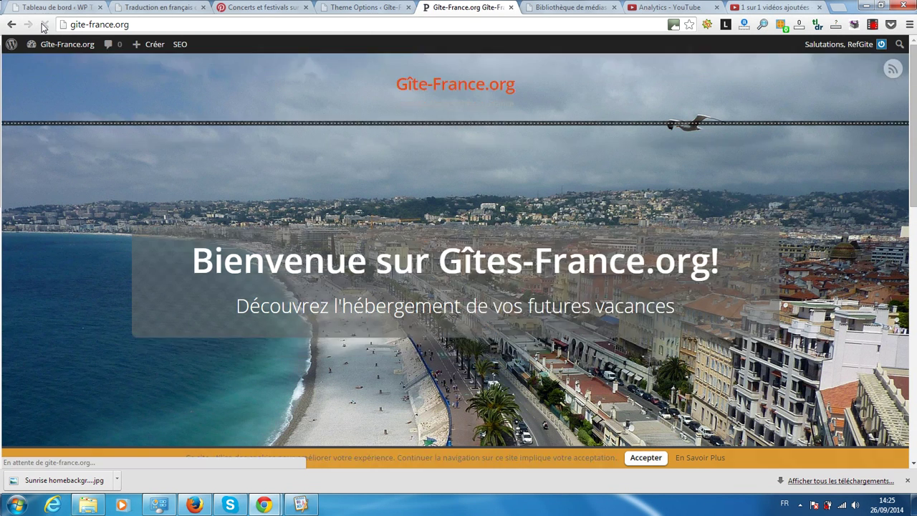
{"action": "scroll", "coordinate": [112, 134], "scroll_direction": "down", "scroll_amount": 4}
{"action": "scroll", "coordinate": [113, 136], "scroll_direction": "down", "scroll_amount": 6}
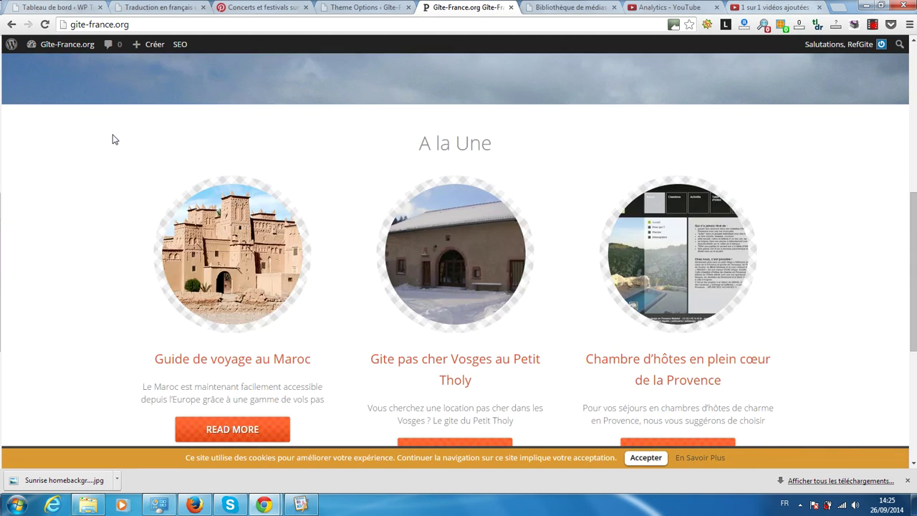
{"action": "scroll", "coordinate": [111, 137], "scroll_direction": "up", "scroll_amount": 6}
{"action": "scroll", "coordinate": [110, 135], "scroll_direction": "up", "scroll_amount": 4}
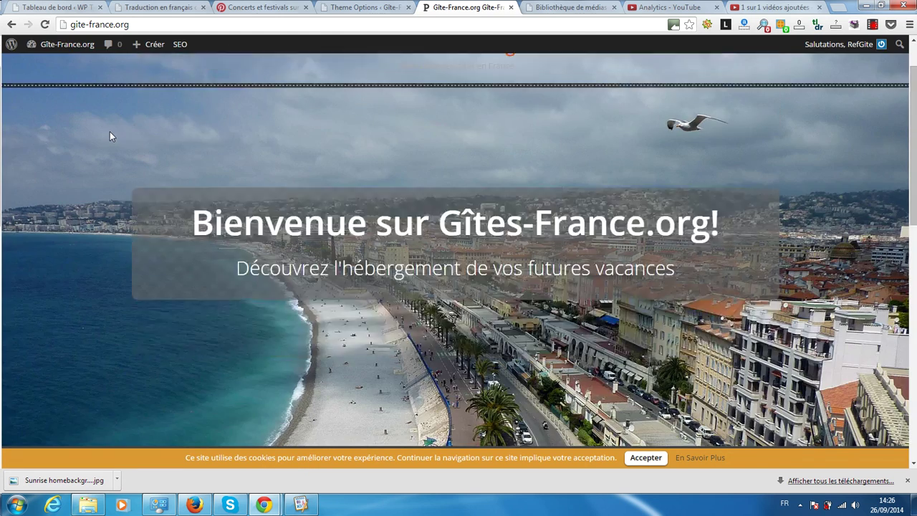
{"action": "scroll", "coordinate": [110, 135], "scroll_direction": "down", "scroll_amount": 4}
Step: Save with Enregistrer les options and reload the homepage to show all four info boxes
{"action": "left_click", "coordinate": [367, 7]}
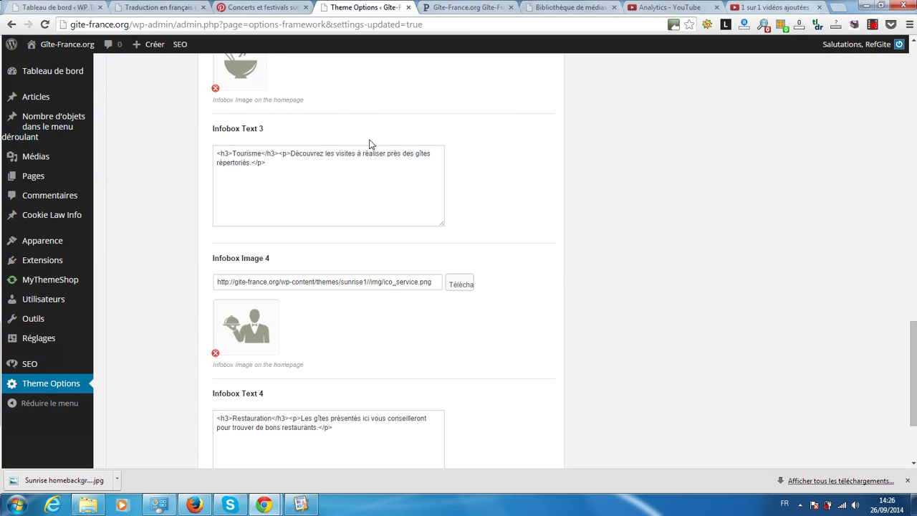
{"action": "scroll", "coordinate": [588, 279], "scroll_direction": "down", "scroll_amount": 3}
{"action": "left_click", "coordinate": [494, 415]}
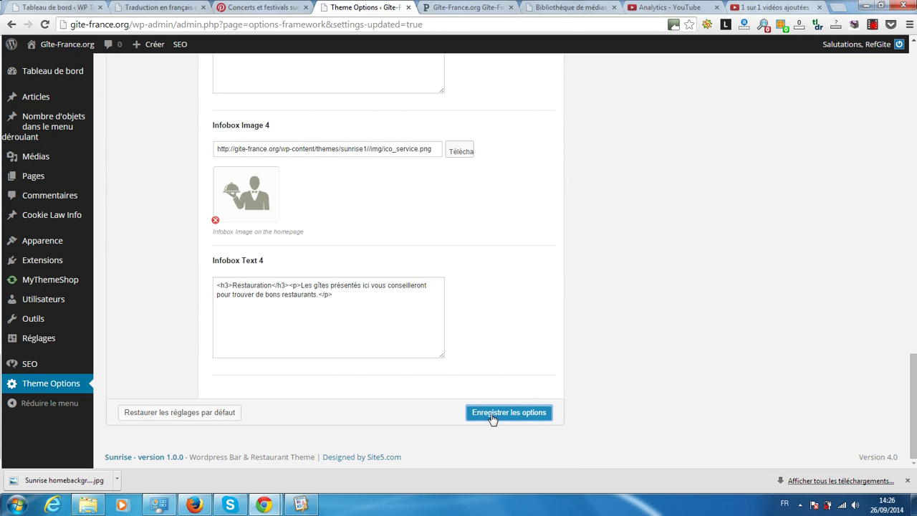
{"action": "left_click", "coordinate": [492, 8]}
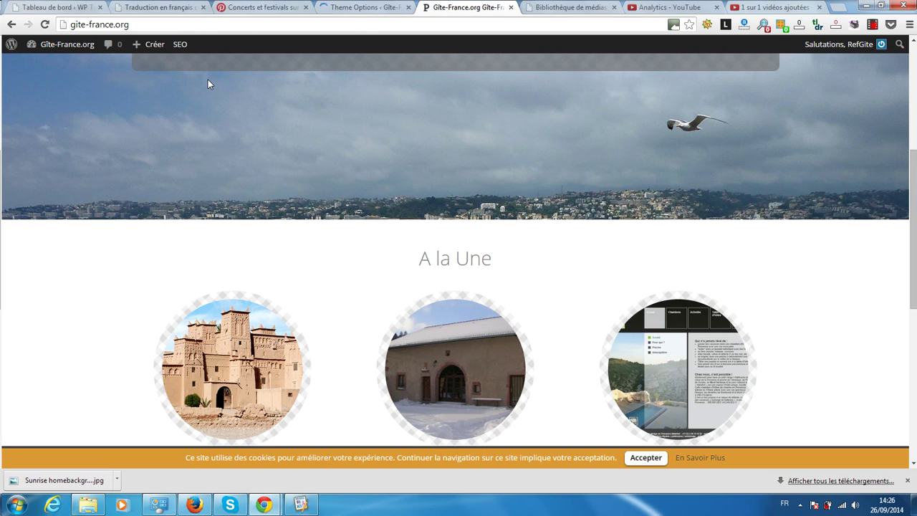
{"action": "left_click", "coordinate": [46, 25]}
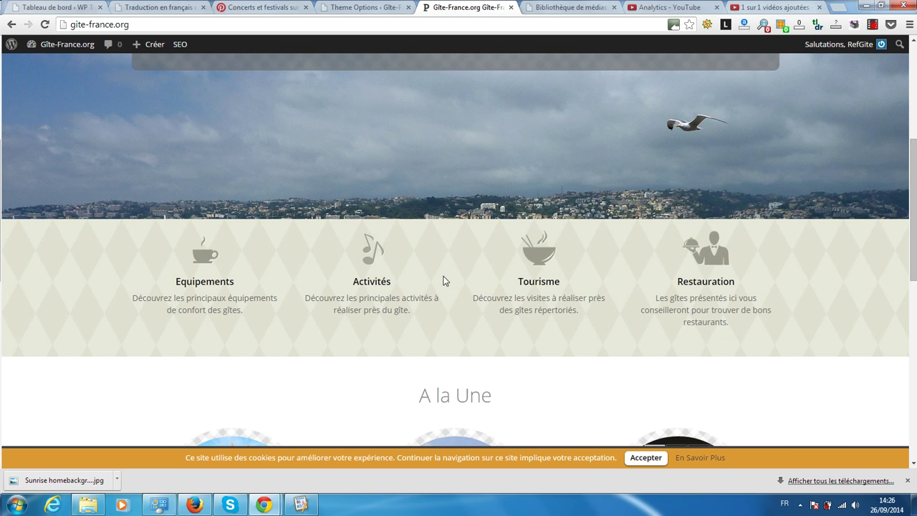
{"action": "left_click", "coordinate": [374, 6]}
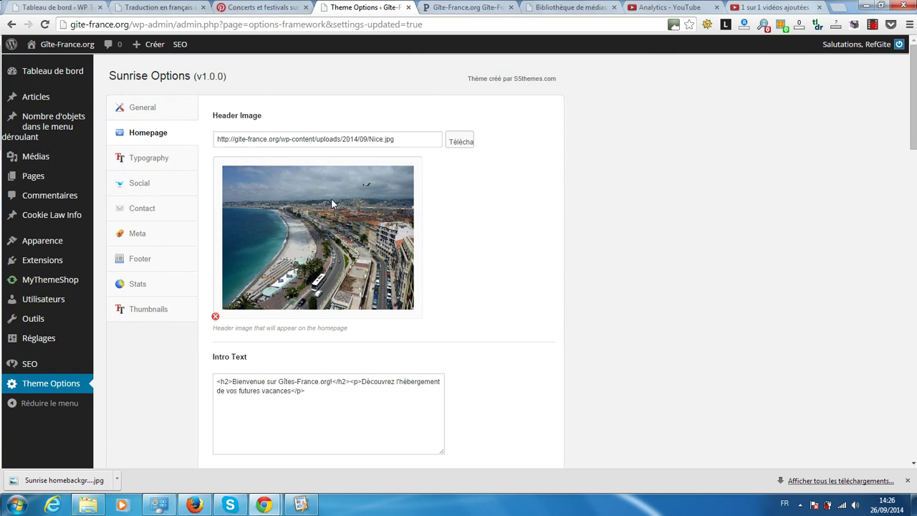
Step: Compare the info box settings against the boxes shown on the live homepage
{"action": "scroll", "coordinate": [331, 203], "scroll_direction": "down", "scroll_amount": 6}
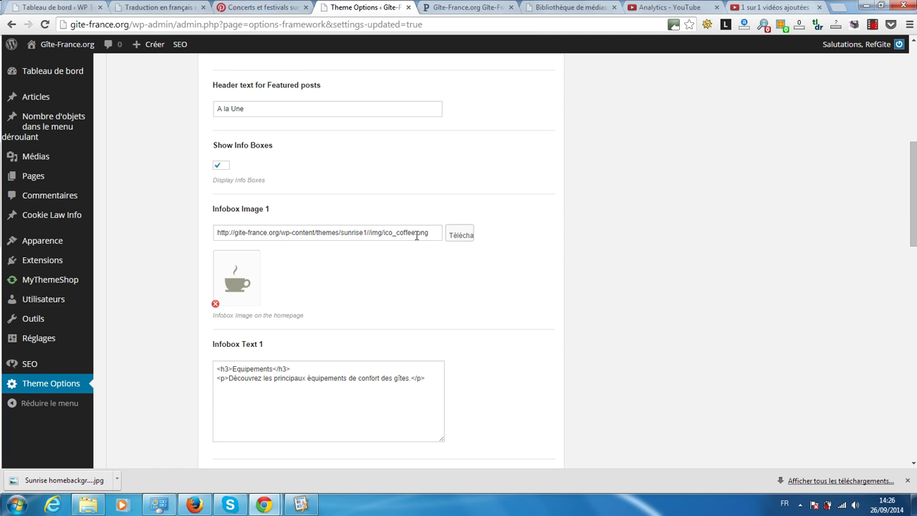
{"action": "scroll", "coordinate": [416, 235], "scroll_direction": "down", "scroll_amount": 1}
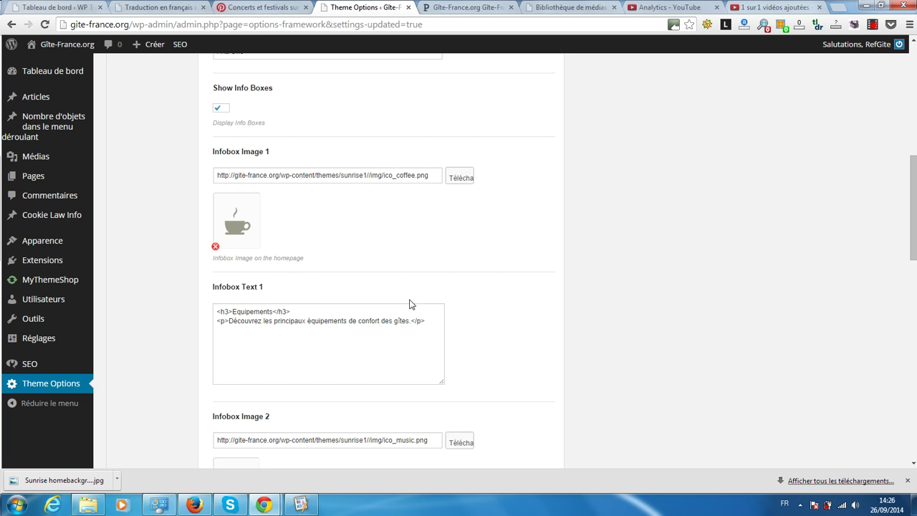
{"action": "left_click", "coordinate": [467, 7]}
{"action": "scroll", "coordinate": [399, 215], "scroll_direction": "down", "scroll_amount": 1}
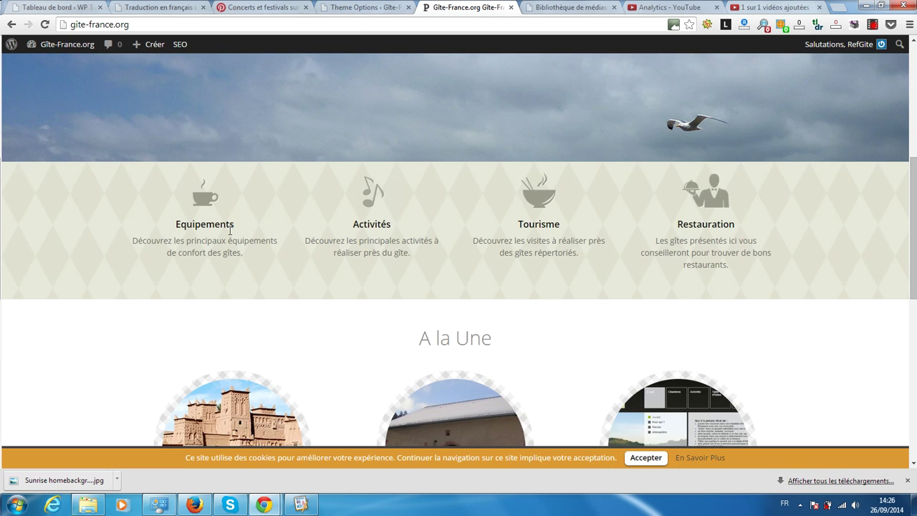
{"action": "scroll", "coordinate": [275, 232], "scroll_direction": "up", "scroll_amount": 5}
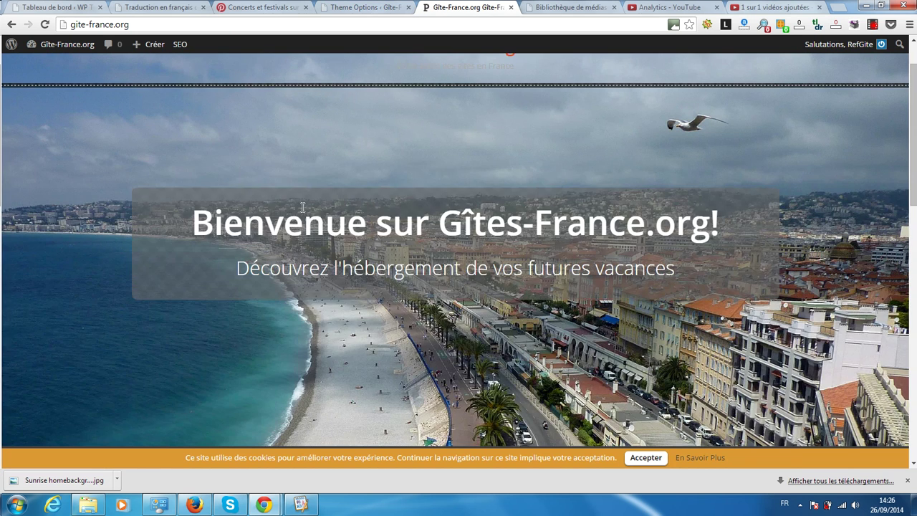
{"action": "scroll", "coordinate": [299, 209], "scroll_direction": "down", "scroll_amount": 8}
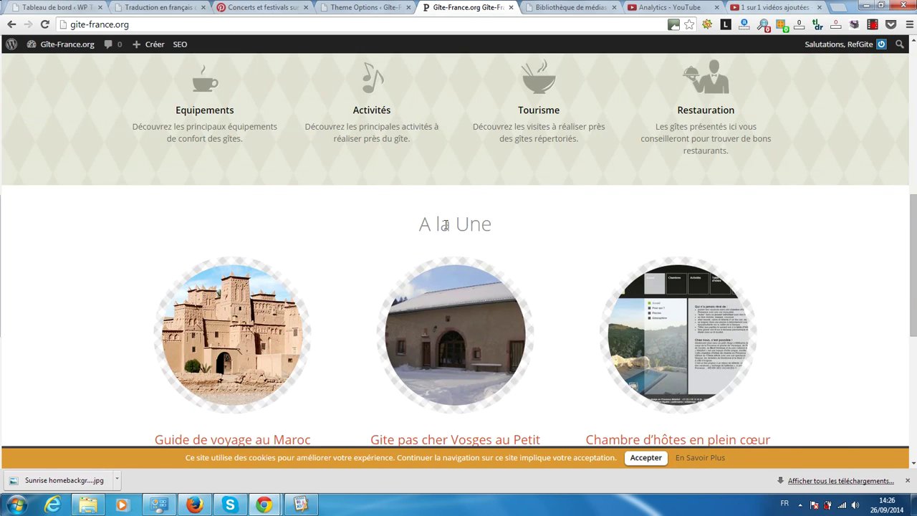
{"action": "scroll", "coordinate": [328, 204], "scroll_direction": "up", "scroll_amount": 2}
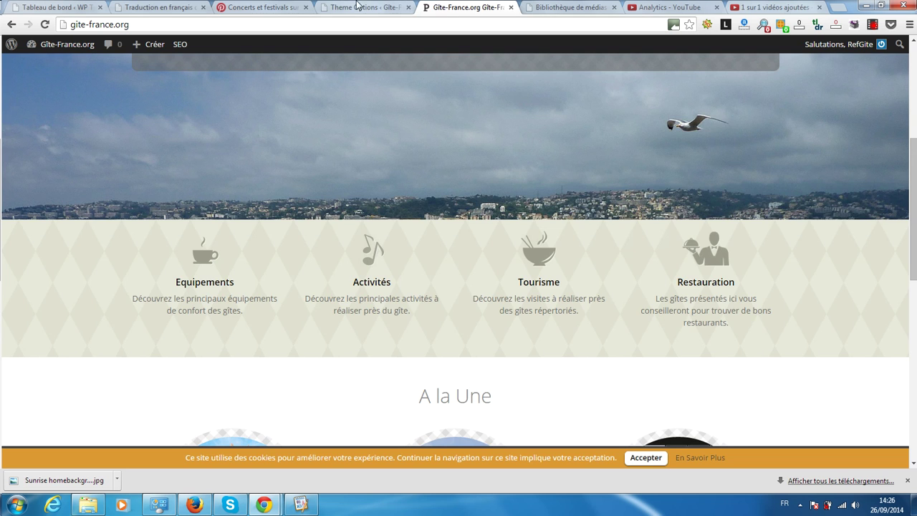
{"action": "left_click", "coordinate": [349, 6]}
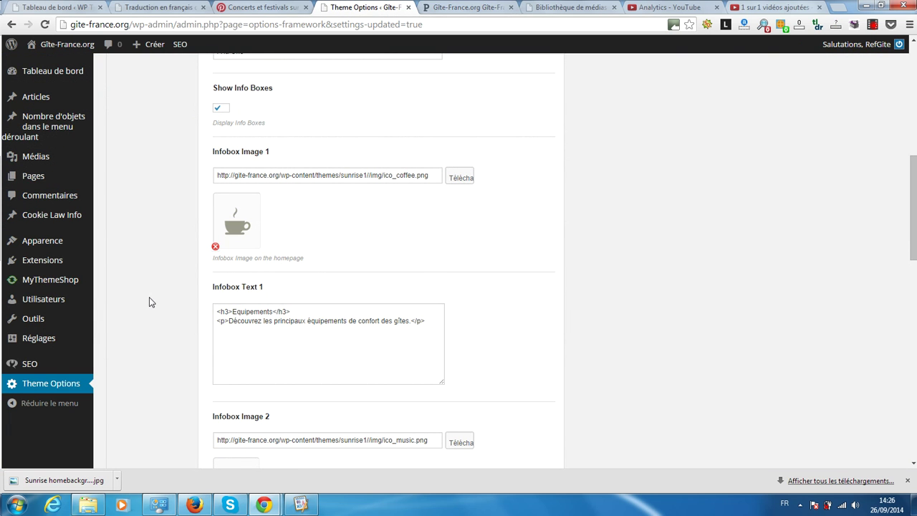
Step: Review the fourth Restauration infobox against the site, then save the homepage options
{"action": "scroll", "coordinate": [149, 303], "scroll_direction": "down", "scroll_amount": 1}
{"action": "scroll", "coordinate": [151, 302], "scroll_direction": "down", "scroll_amount": 1}
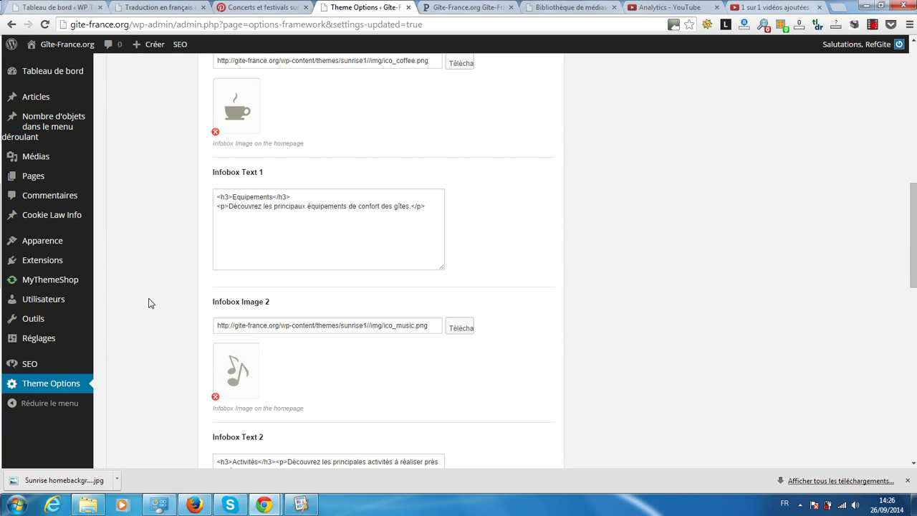
{"action": "scroll", "coordinate": [194, 319], "scroll_direction": "down", "scroll_amount": 3}
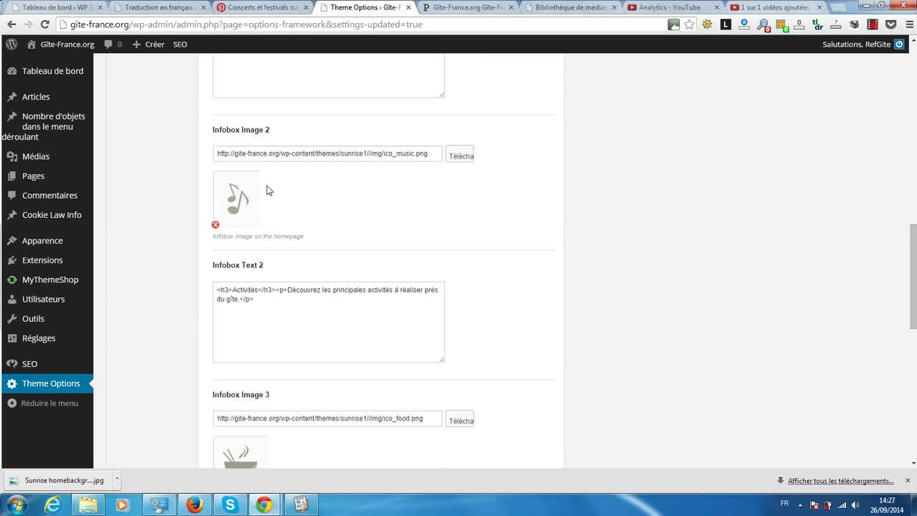
{"action": "scroll", "coordinate": [163, 210], "scroll_direction": "down", "scroll_amount": 3}
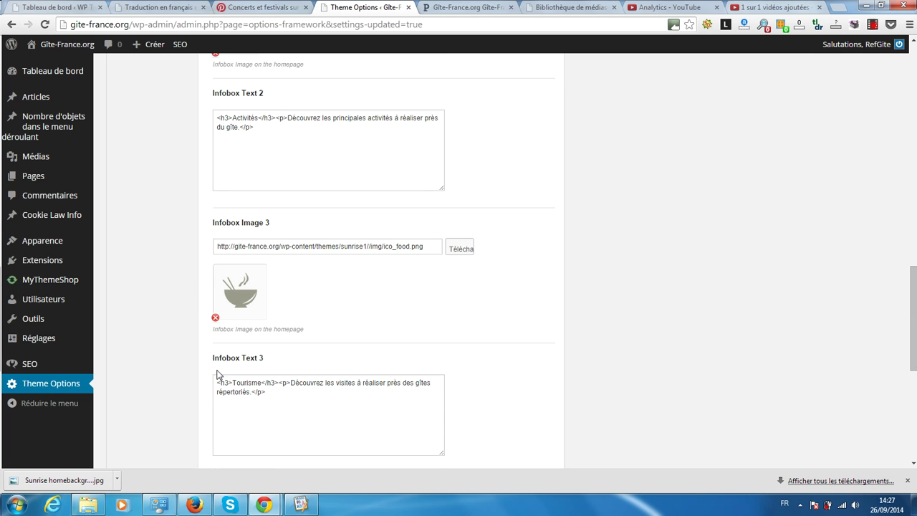
{"action": "left_click", "coordinate": [462, 7]}
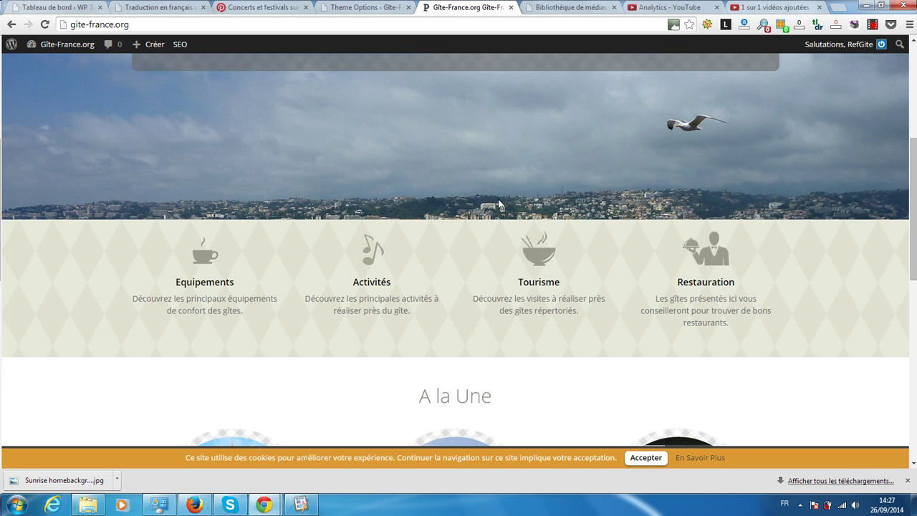
{"action": "left_click", "coordinate": [355, 7]}
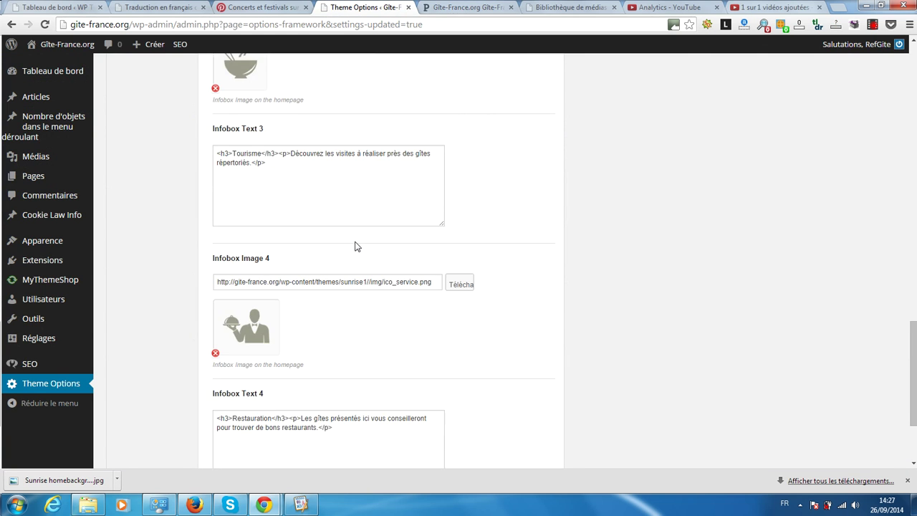
{"action": "scroll", "coordinate": [355, 246], "scroll_direction": "down", "scroll_amount": 3}
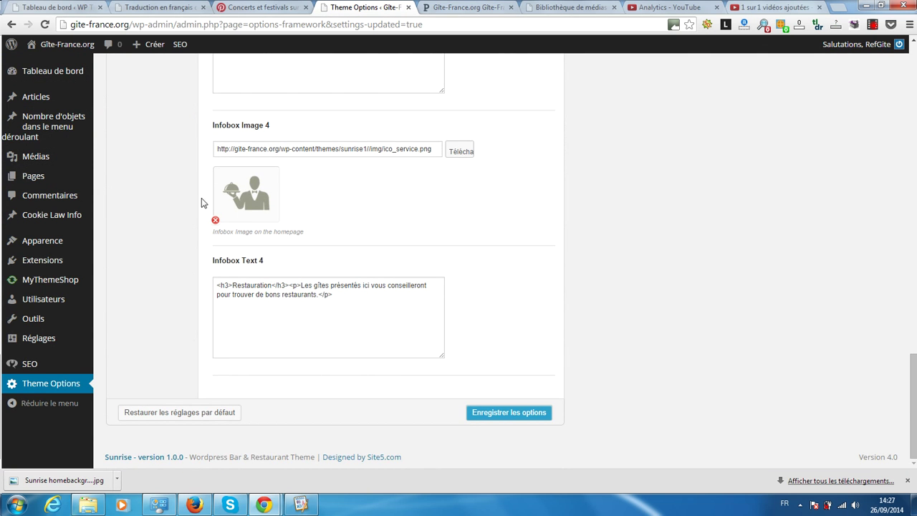
{"action": "left_click", "coordinate": [505, 407]}
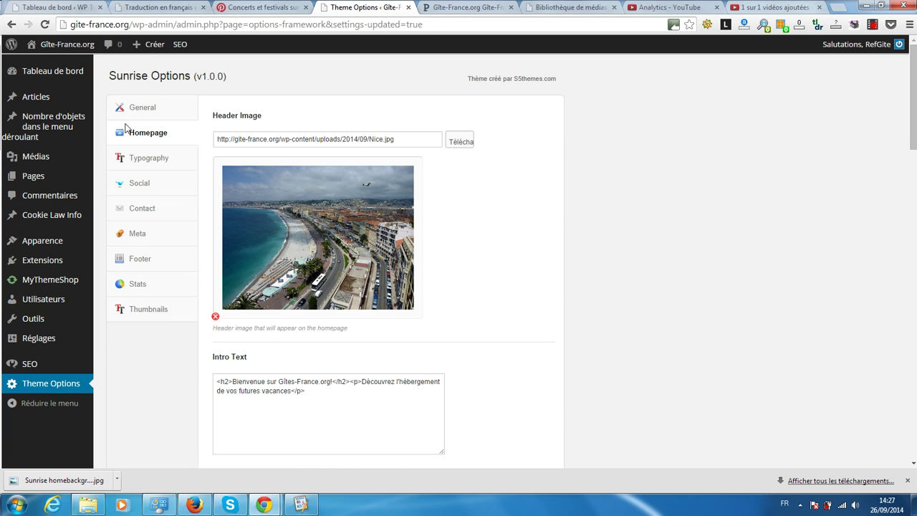
Step: Show the Typography section, with Google Font enabled and 'Open Sans', sans-serif for headings
{"action": "left_click", "coordinate": [135, 161]}
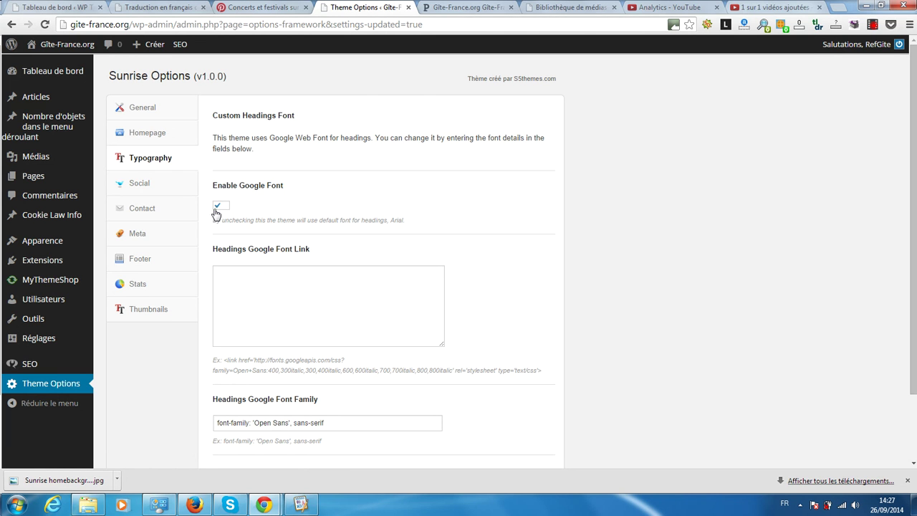
{"action": "scroll", "coordinate": [207, 192], "scroll_direction": "down", "scroll_amount": 2}
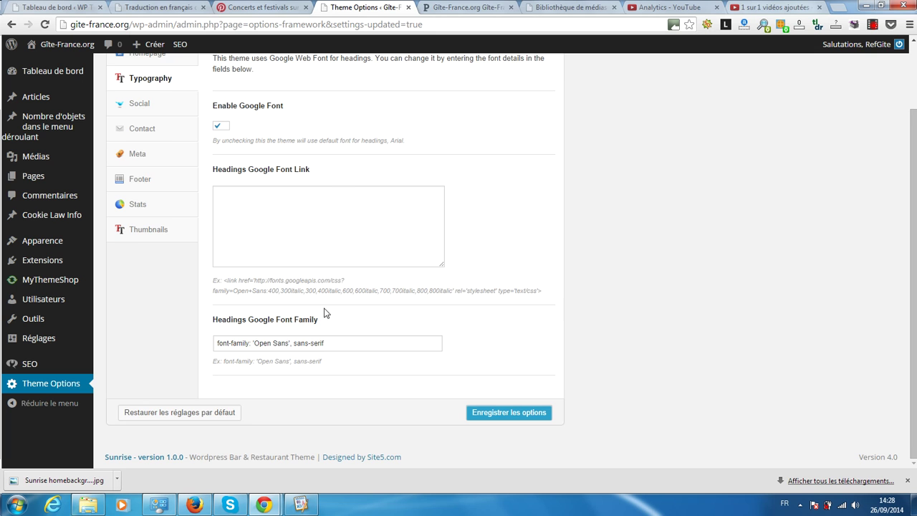
{"action": "scroll", "coordinate": [257, 307], "scroll_direction": "up", "scroll_amount": 2}
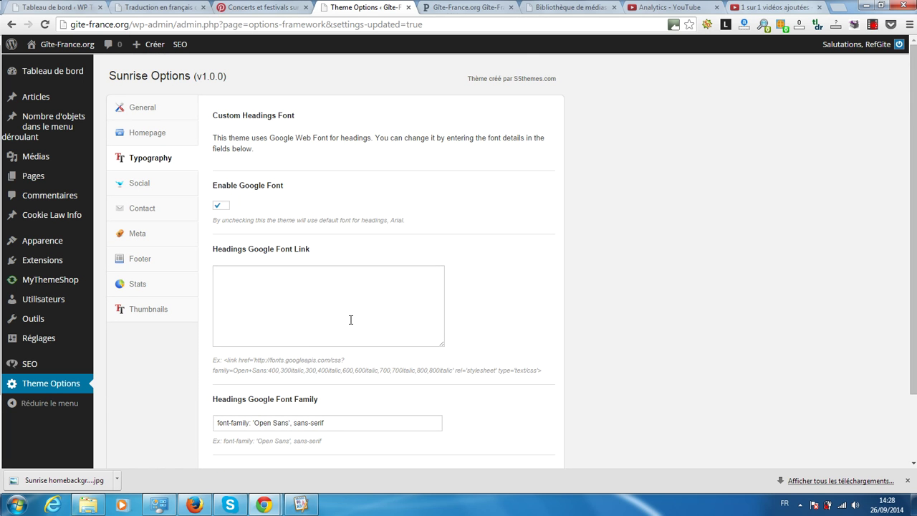
Step: Show the Social section's Facebook, Twitter, Youtube, Skype and Google+ URL fields, checking the live site
{"action": "left_click", "coordinate": [131, 188]}
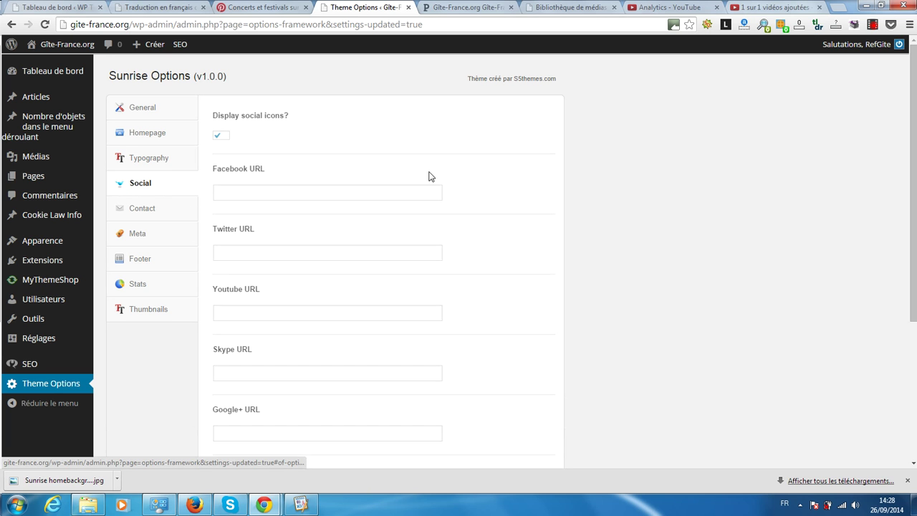
{"action": "scroll", "coordinate": [440, 125], "scroll_direction": "down", "scroll_amount": 3}
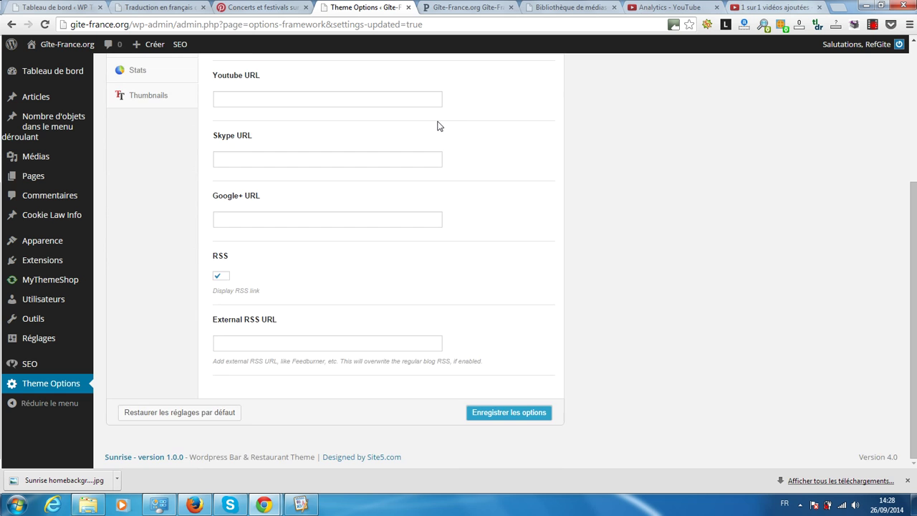
{"action": "scroll", "coordinate": [440, 126], "scroll_direction": "up", "scroll_amount": 2}
{"action": "scroll", "coordinate": [439, 126], "scroll_direction": "up", "scroll_amount": 2}
{"action": "left_click", "coordinate": [466, 7]}
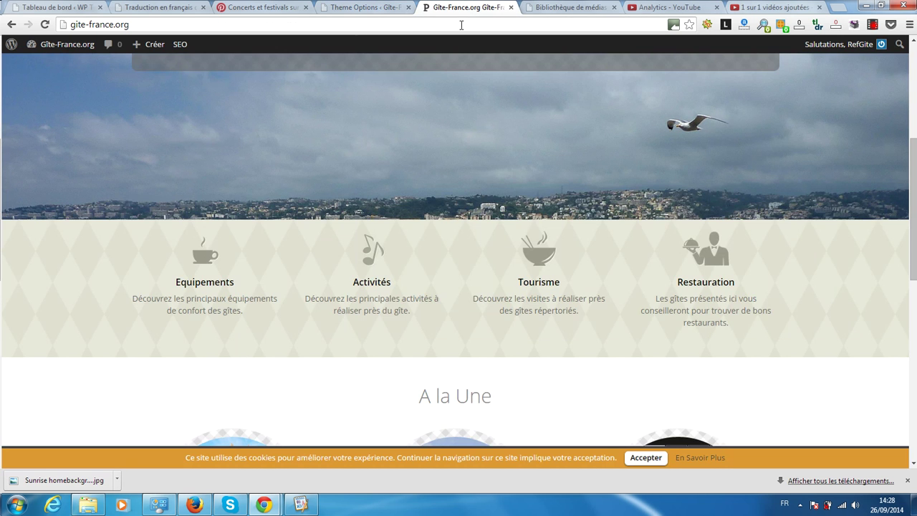
{"action": "scroll", "coordinate": [477, 176], "scroll_direction": "up", "scroll_amount": 1}
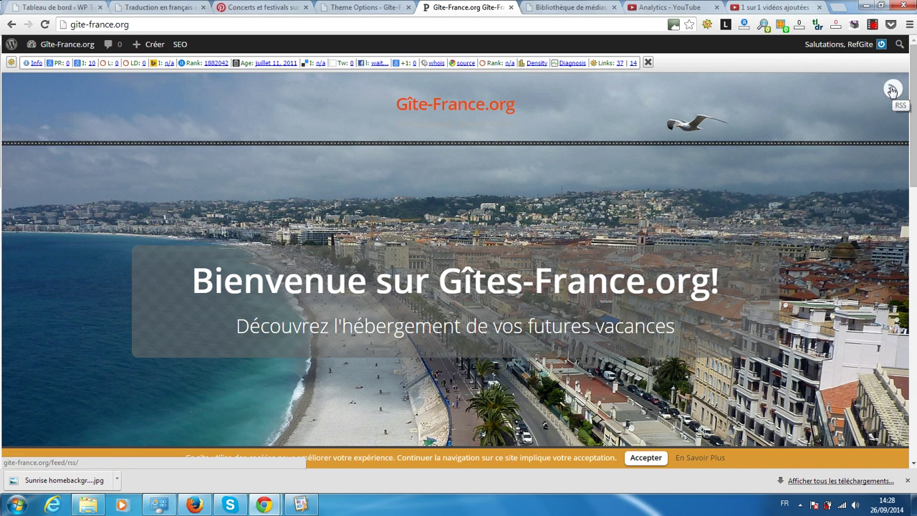
{"action": "left_click", "coordinate": [323, 6]}
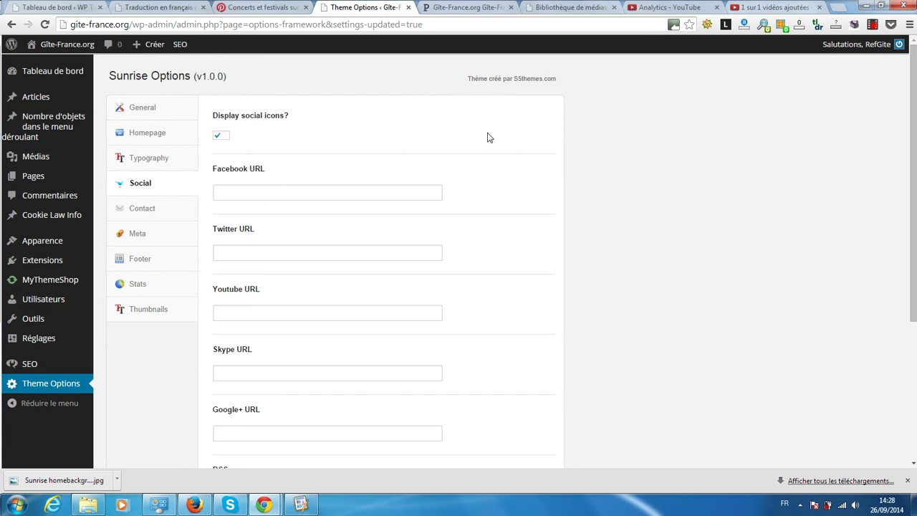
{"action": "scroll", "coordinate": [487, 137], "scroll_direction": "down", "scroll_amount": 3}
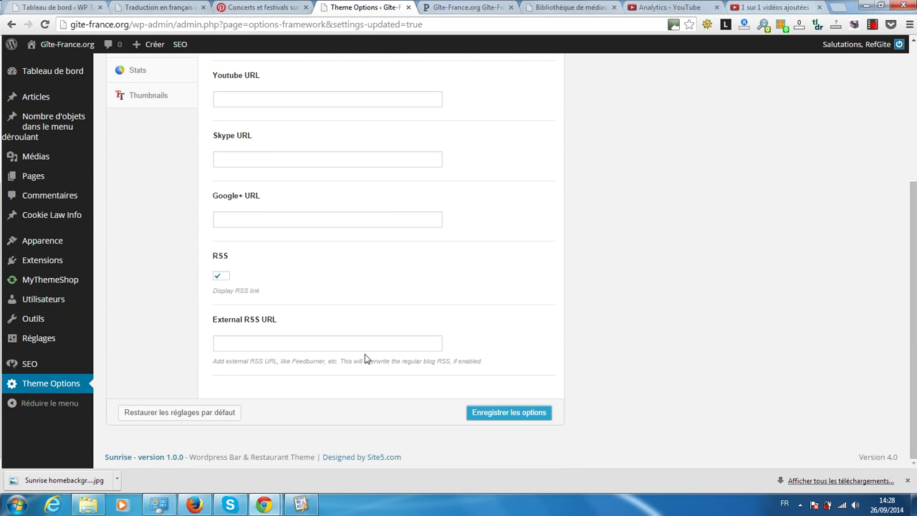
{"action": "scroll", "coordinate": [232, 371], "scroll_direction": "up", "scroll_amount": 3}
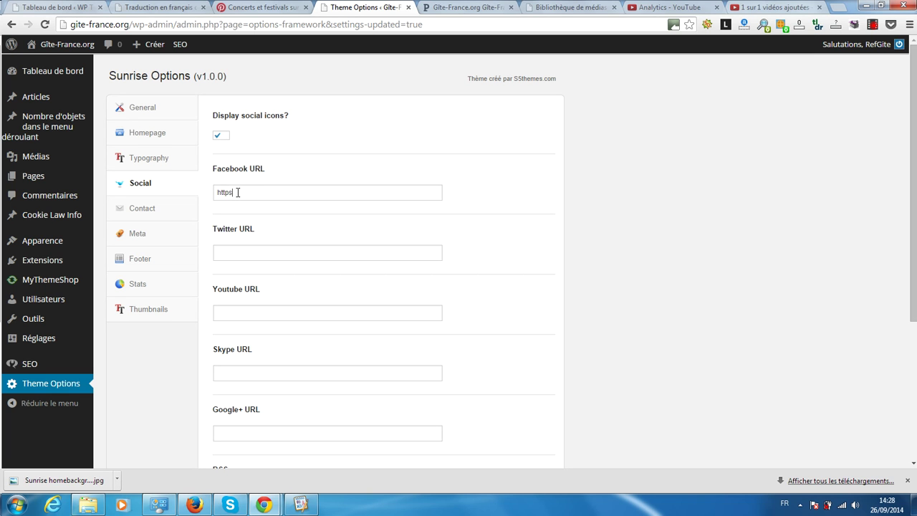
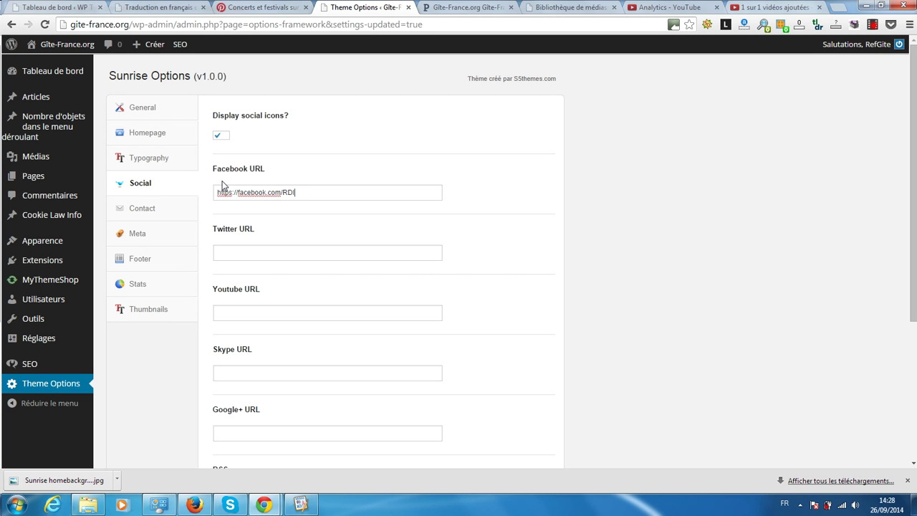
Step: Enter the site's Facebook profile URL and its Twitter profile URL in the Social fields
{"action": "key", "text": "Tab"}
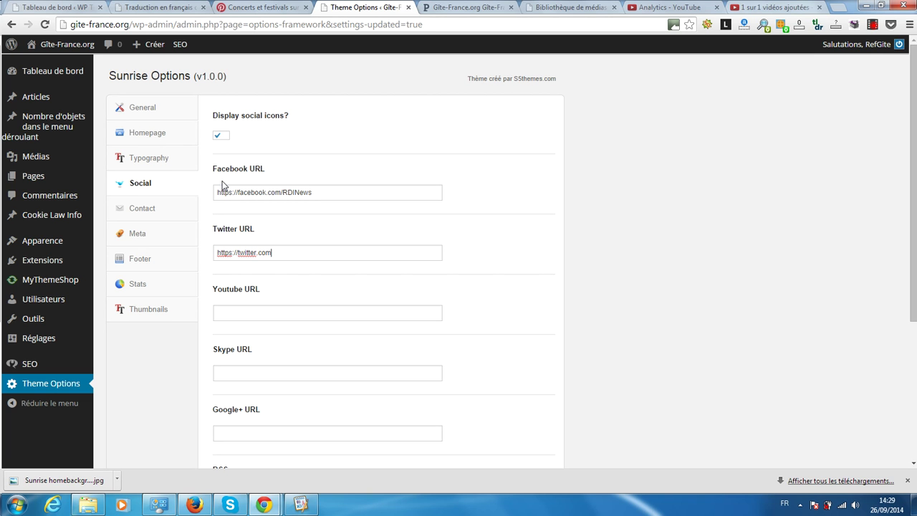
{"action": "key", "text": "Tab"}
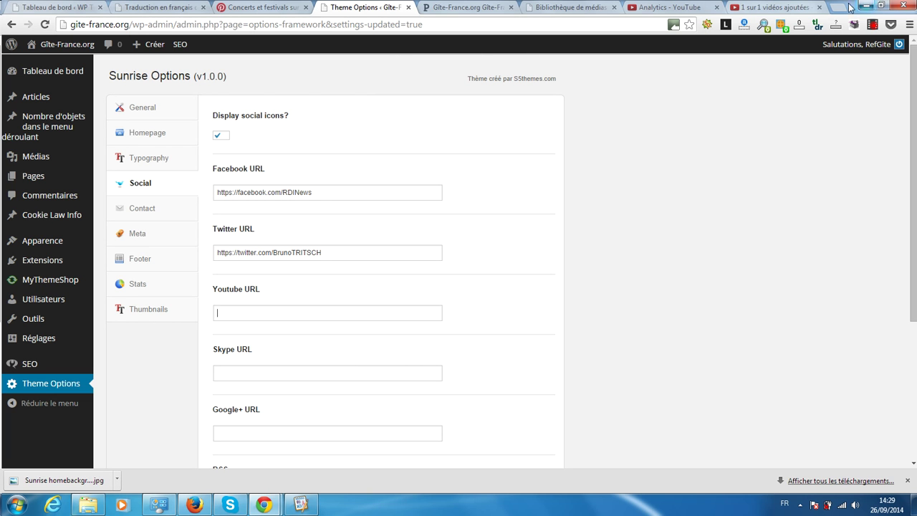
{"action": "scroll", "coordinate": [374, 228], "scroll_direction": "down", "scroll_amount": 3}
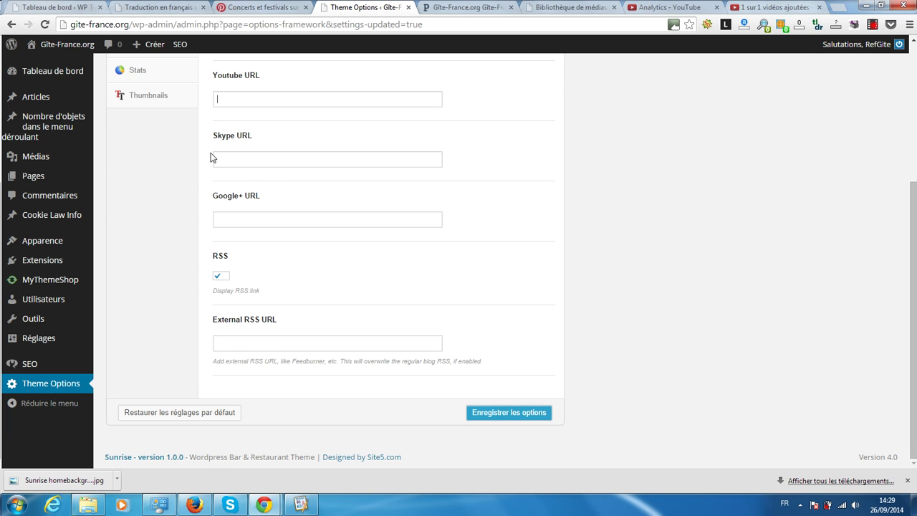
Step: Save the social links and reload the homepage to see the Facebook, Twitter and RSS icons
{"action": "left_click", "coordinate": [513, 414]}
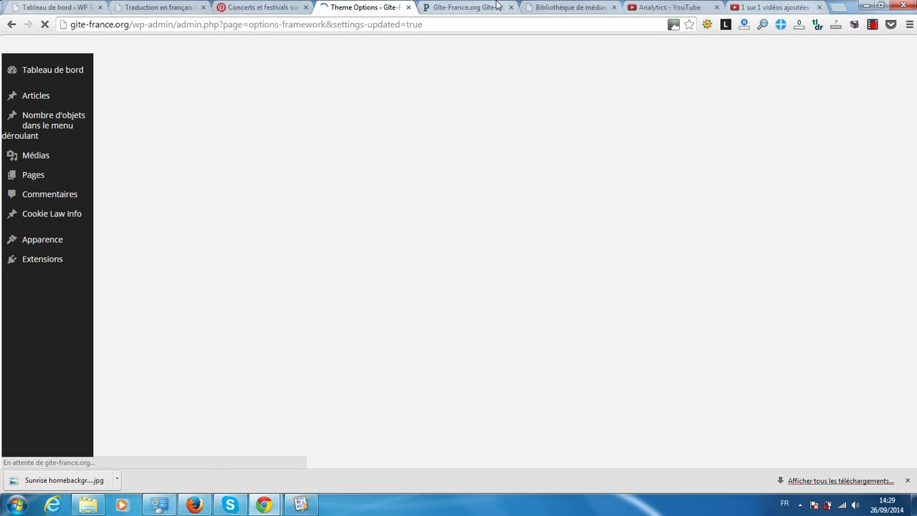
{"action": "left_click", "coordinate": [466, 7]}
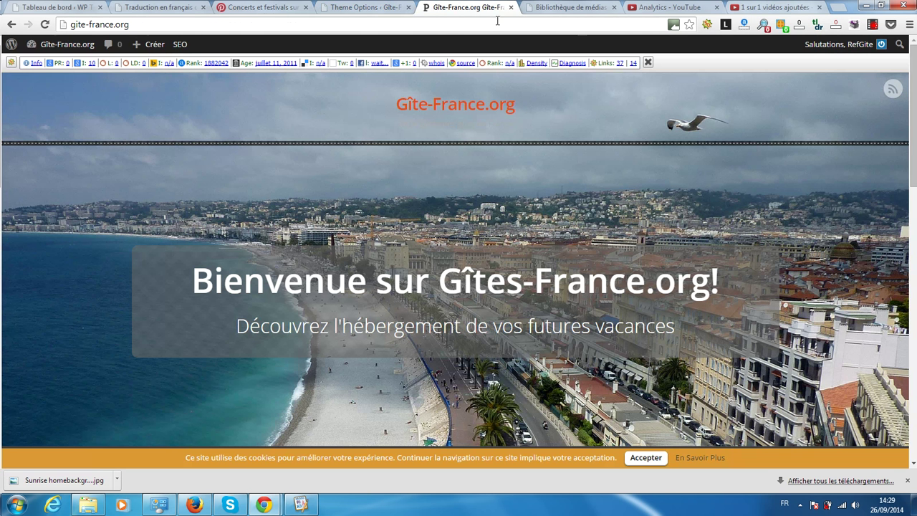
{"action": "left_click", "coordinate": [44, 25]}
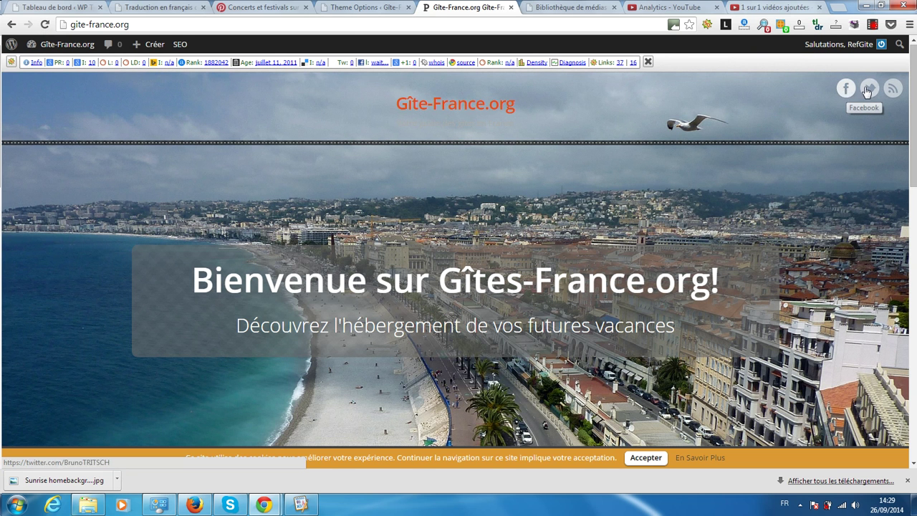
Step: Test the site's Twitter icon link, then bring up the Contact section of Sunrise Options
{"action": "left_click", "coordinate": [870, 86]}
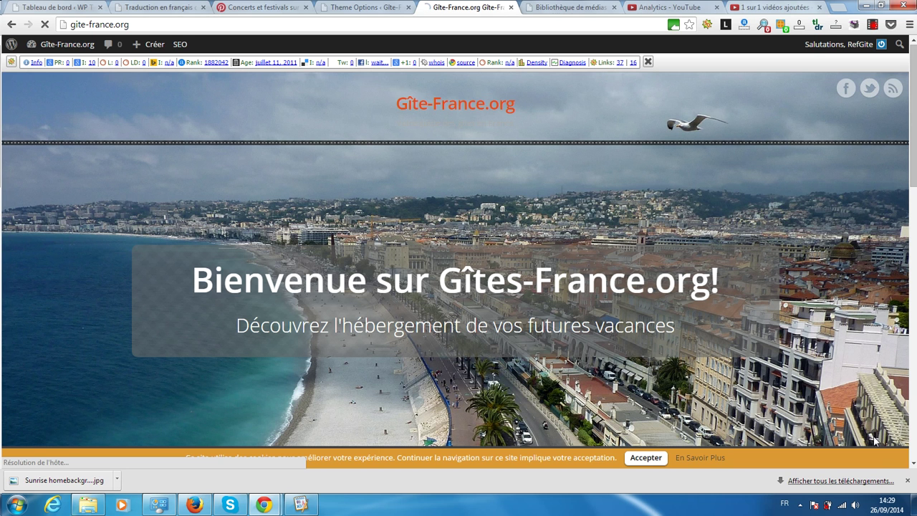
{"action": "left_click", "coordinate": [907, 480]}
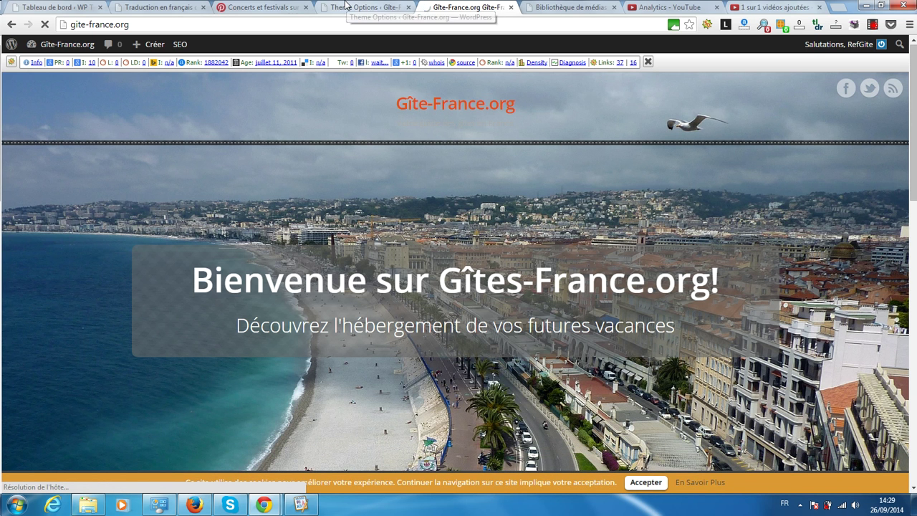
{"action": "left_click", "coordinate": [351, 7]}
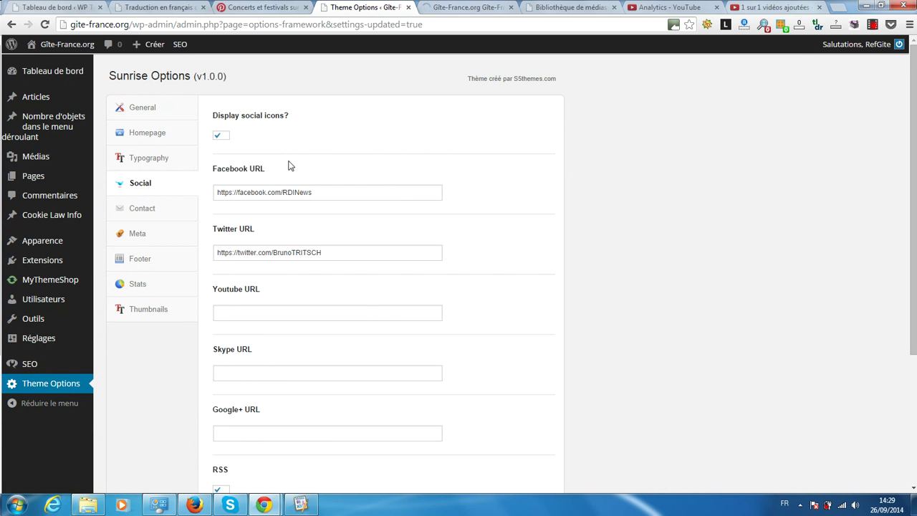
{"action": "left_click", "coordinate": [134, 216]}
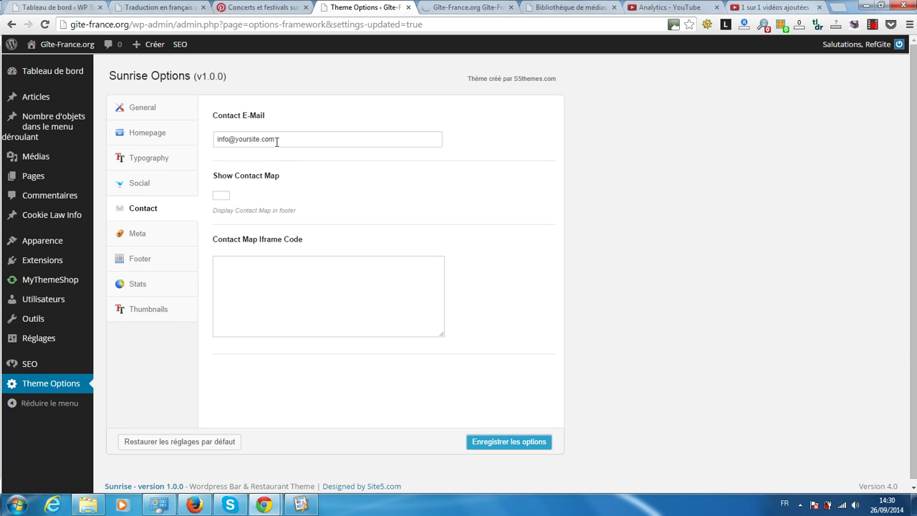
Step: Replace the placeholder Contact E-Mail with the site's own address and tick Show Contact Map
{"action": "left_click_drag", "start_coordinate": [289, 140], "coordinate": [193, 137]}
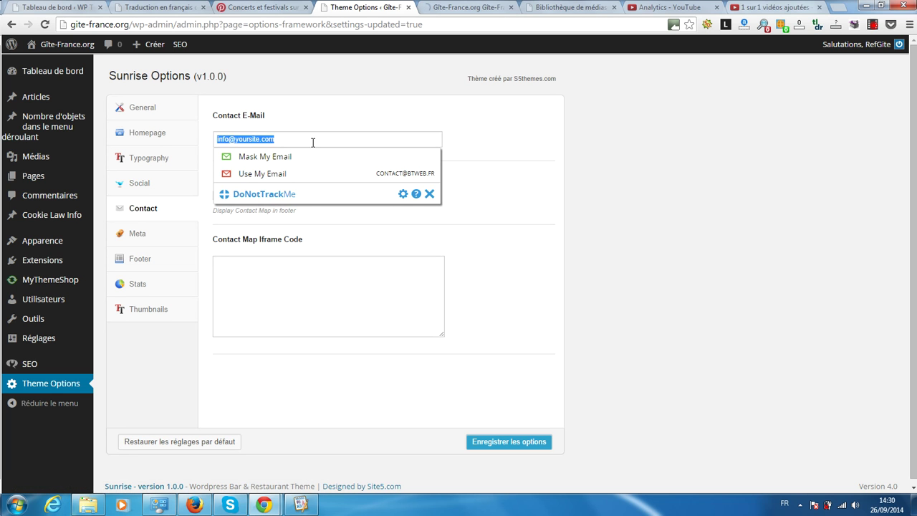
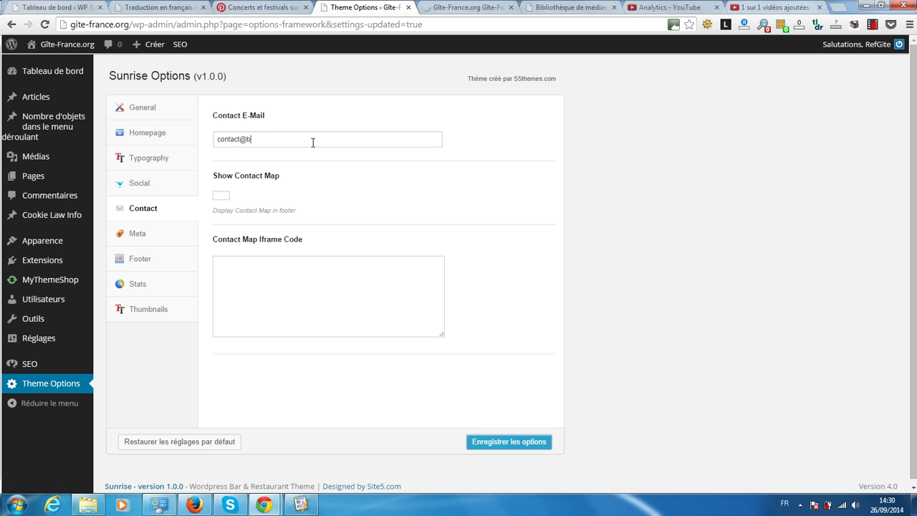
{"action": "left_click", "coordinate": [220, 200]}
Step: Check the Twitter tab and site homepage, return to the Contact options, and start a new browser tab
{"action": "left_click", "coordinate": [465, 9]}
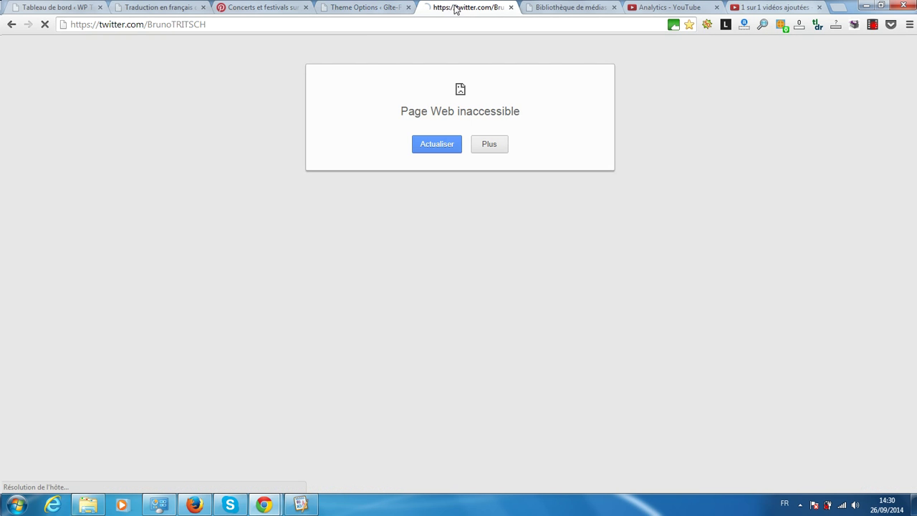
{"action": "left_click", "coordinate": [11, 25]}
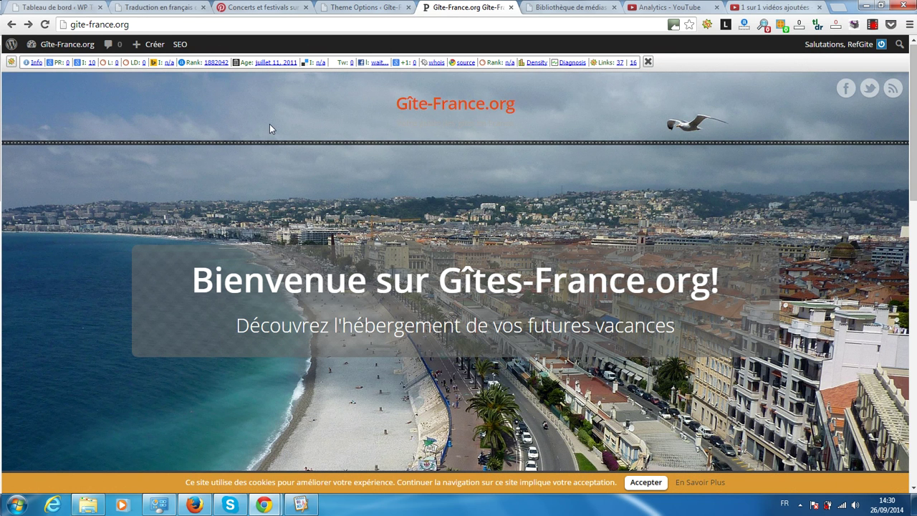
{"action": "scroll", "coordinate": [241, 172], "scroll_direction": "down", "scroll_amount": 7}
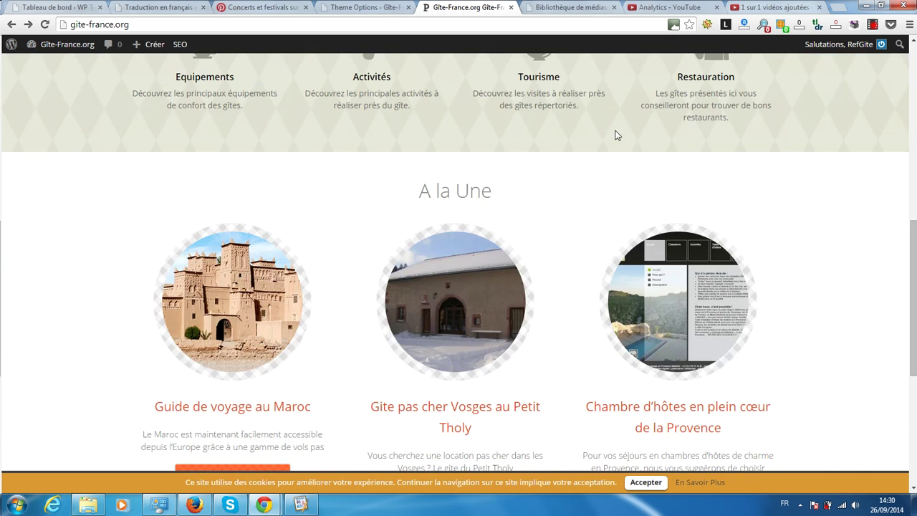
{"action": "scroll", "coordinate": [836, 93], "scroll_direction": "up", "scroll_amount": 2}
{"action": "left_click", "coordinate": [362, 8]}
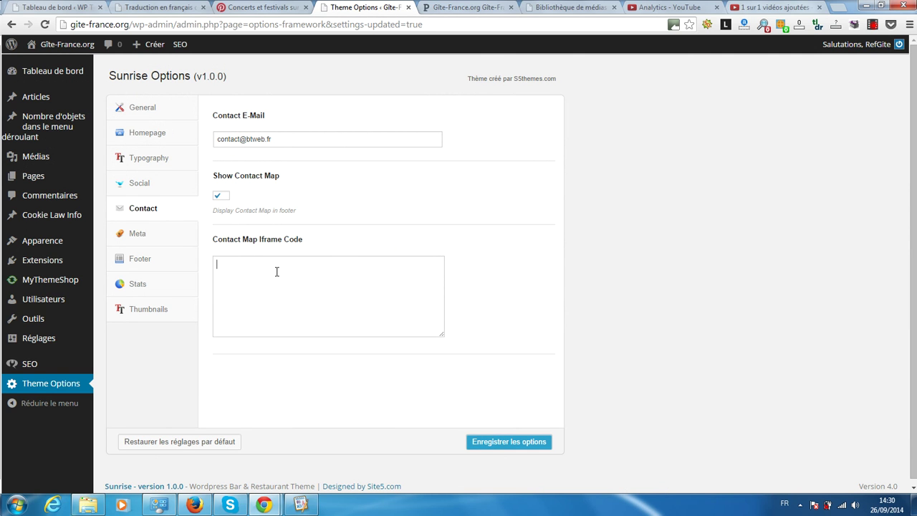
{"action": "left_click", "coordinate": [836, 7]}
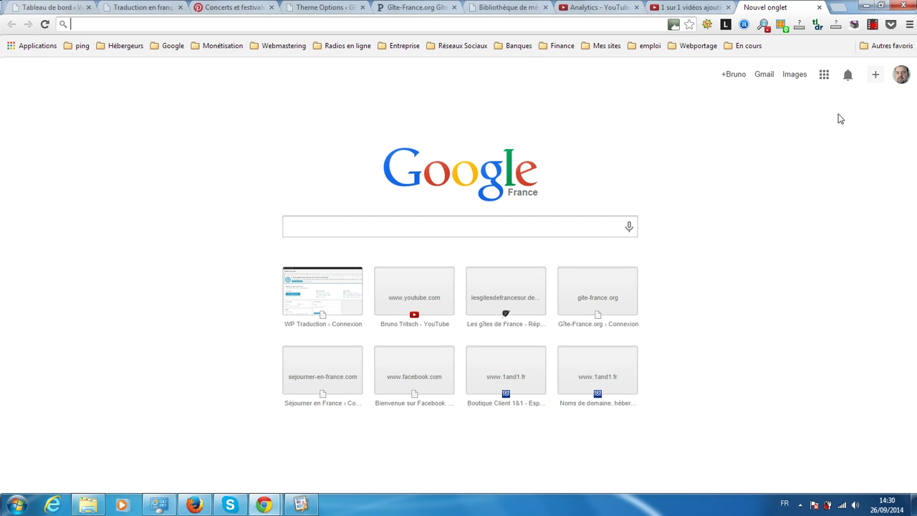
Step: Open Google Maps and search for Place de la République in Rethel
{"action": "left_click", "coordinate": [826, 76]}
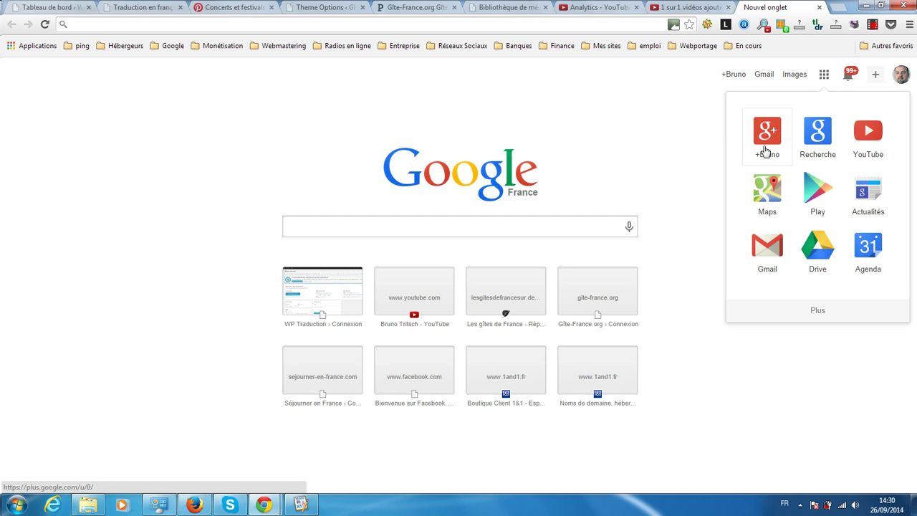
{"action": "left_click", "coordinate": [769, 183]}
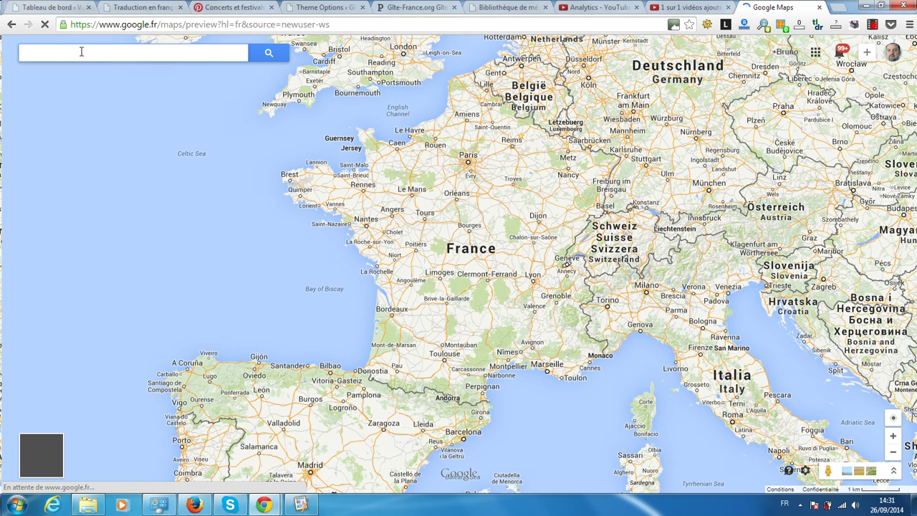
{"action": "left_click", "coordinate": [82, 51]}
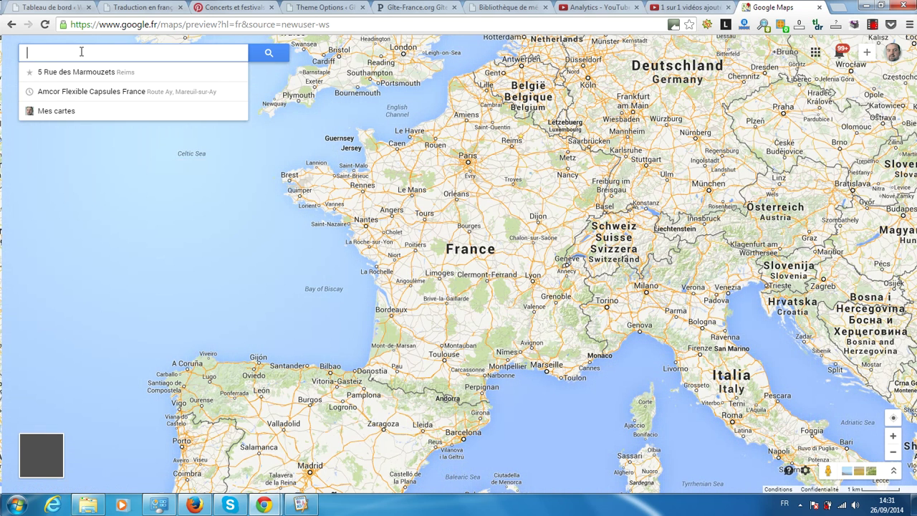
{"action": "type", "text": "plca de la r"}
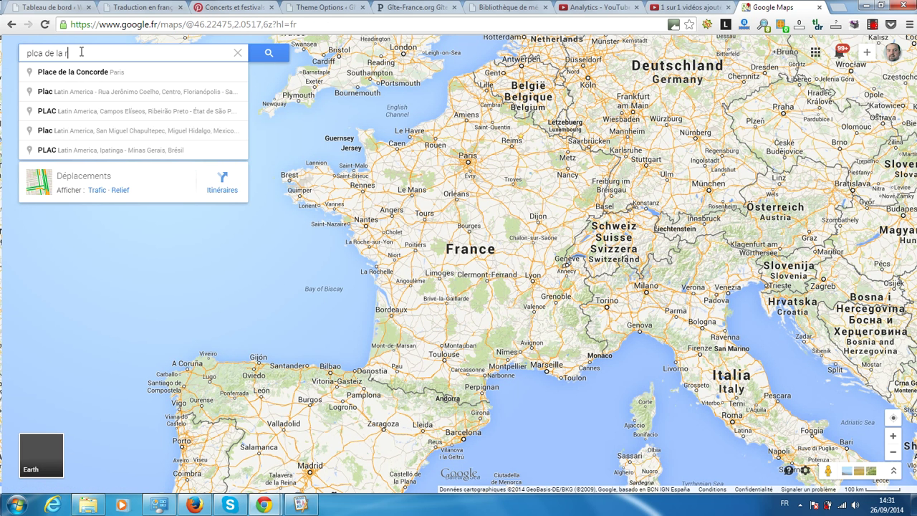
{"action": "type", "text": "épublique"}
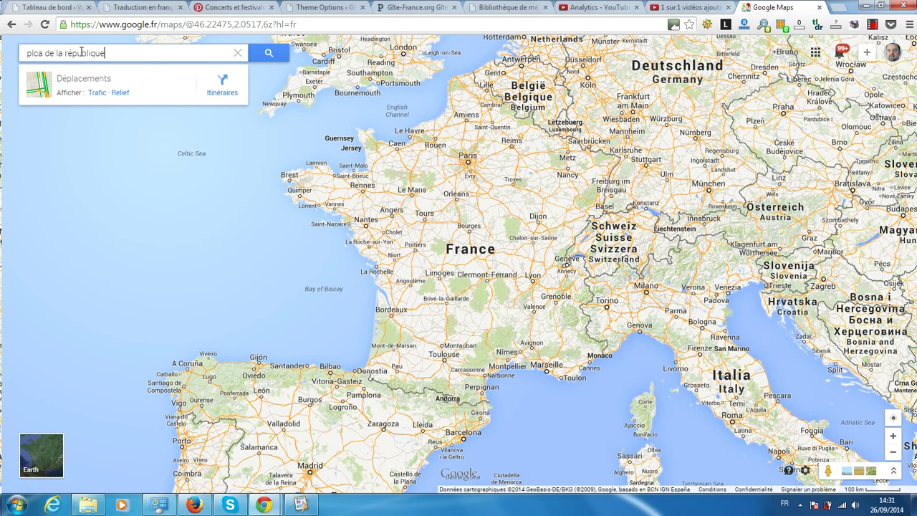
{"action": "type", "text": " 08300"}
{"action": "key", "text": "BackSpace"}
{"action": "key", "text": "BackSpace"}
{"action": "key", "text": "BackSpace"}
{"action": "key", "text": "BackSpace"}
{"action": "key", "text": "BackSpace"}
{"action": "key", "text": "BackSpace"}
{"action": "key", "text": "BackSpace"}
{"action": "key", "text": "BackSpace"}
{"action": "key", "text": "Return"}
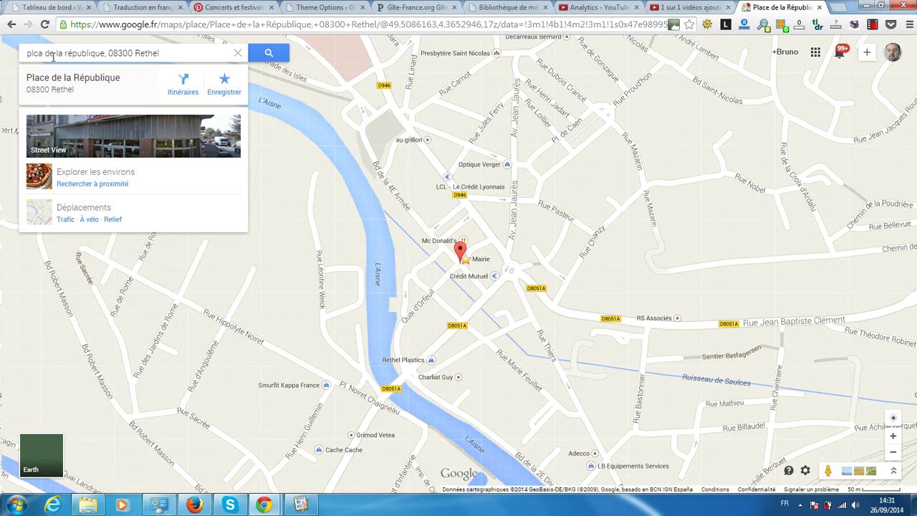
Step: Correct the typo, pick Place de la République, 08300 Rethel, and bring up its share and embed window
{"action": "double_click", "coordinate": [38, 53]}
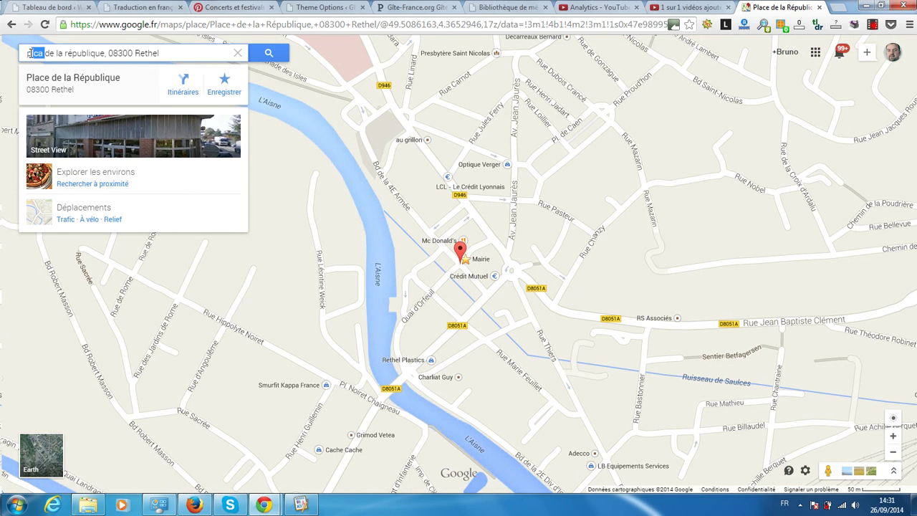
{"action": "type", "text": "place"}
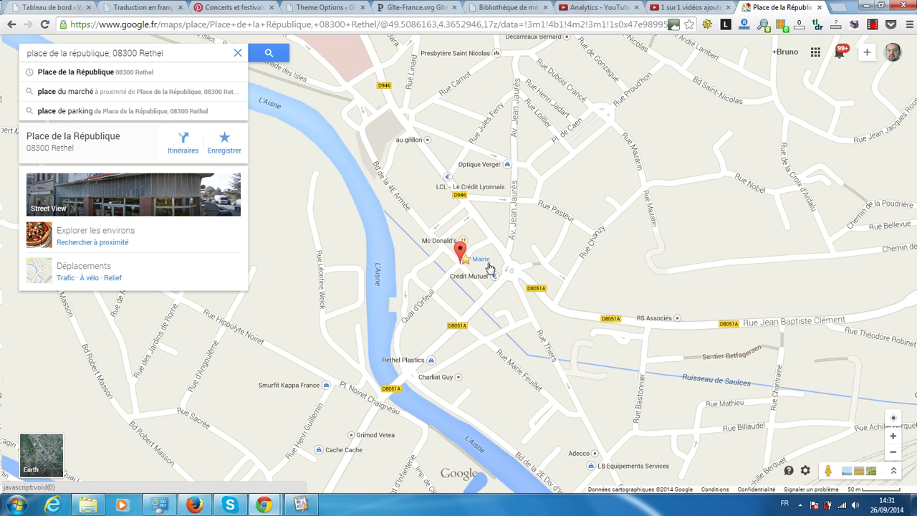
{"action": "left_click", "coordinate": [108, 73]}
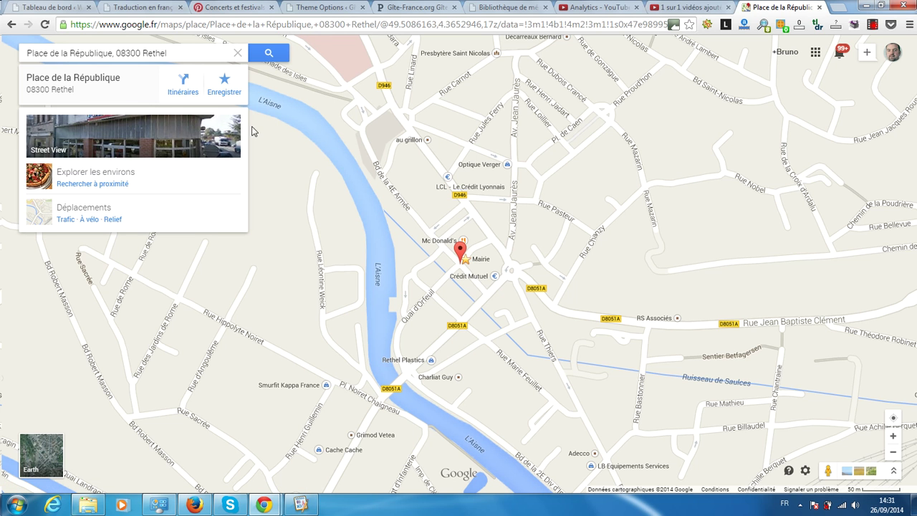
{"action": "left_click", "coordinate": [805, 472]}
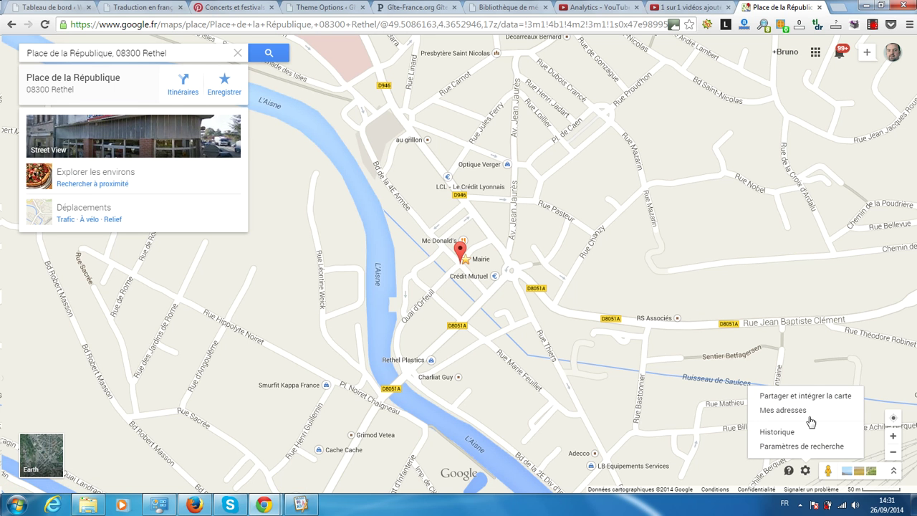
{"action": "left_click", "coordinate": [798, 398]}
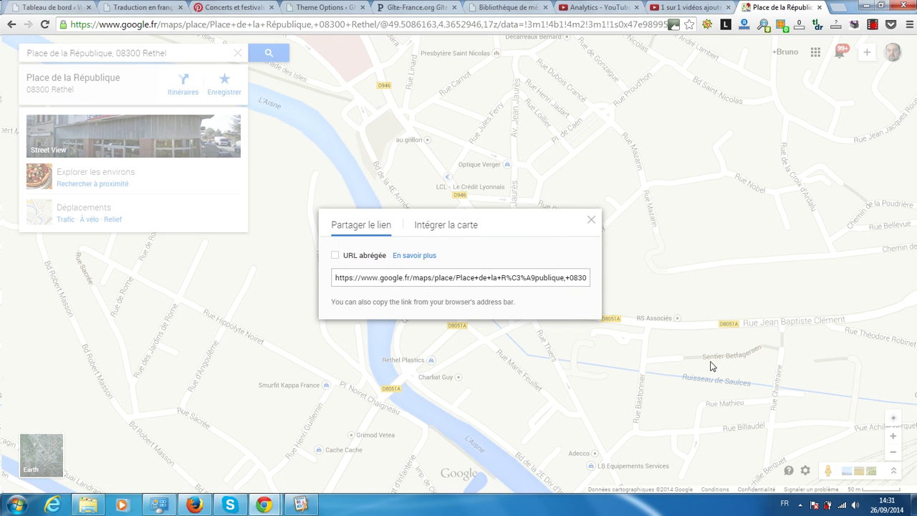
Step: Copy the Place de la République map's iframe embed code from Google Maps into the clipboard for the theme options
{"action": "left_click", "coordinate": [435, 226]}
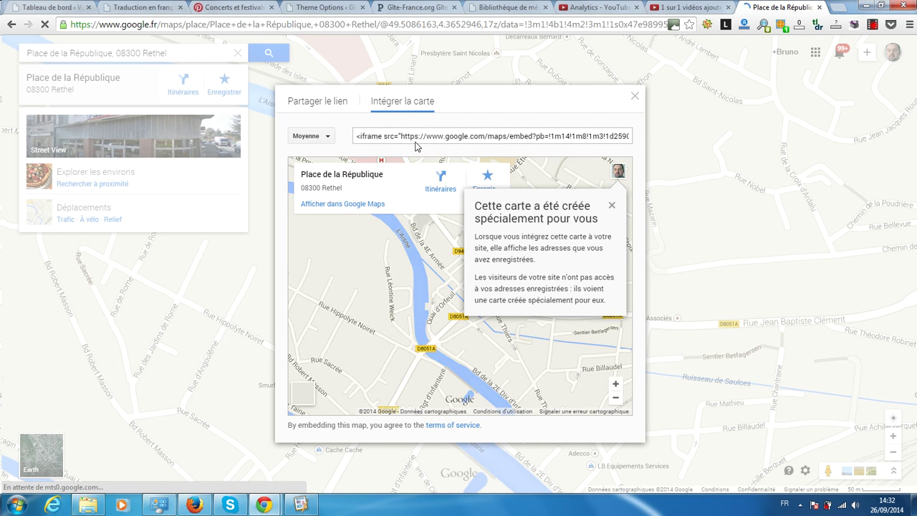
{"action": "left_click", "coordinate": [417, 137]}
{"action": "right_click", "coordinate": [422, 139]}
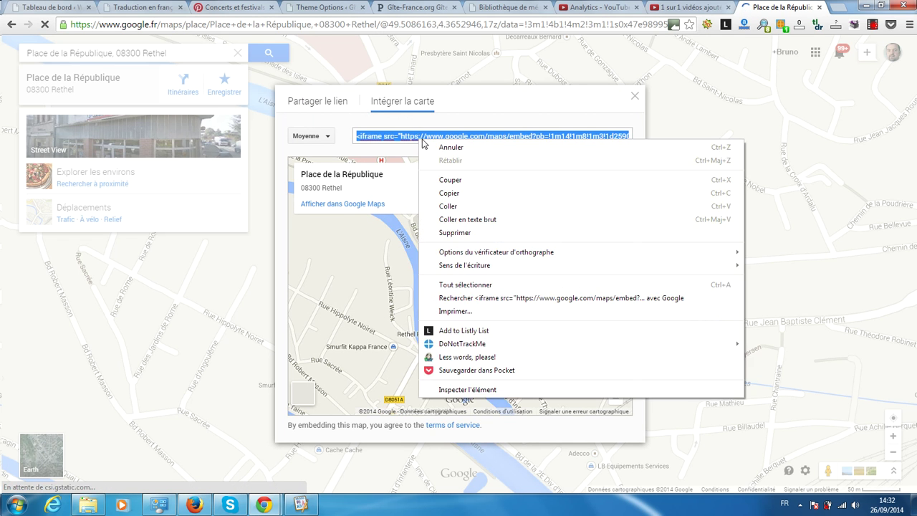
{"action": "left_click", "coordinate": [455, 193]}
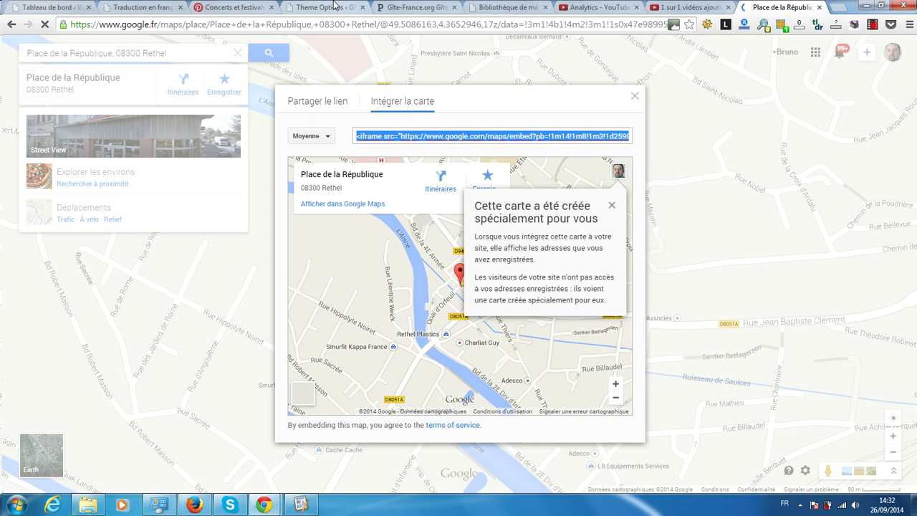
{"action": "left_click", "coordinate": [334, 3]}
{"action": "right_click", "coordinate": [294, 273]}
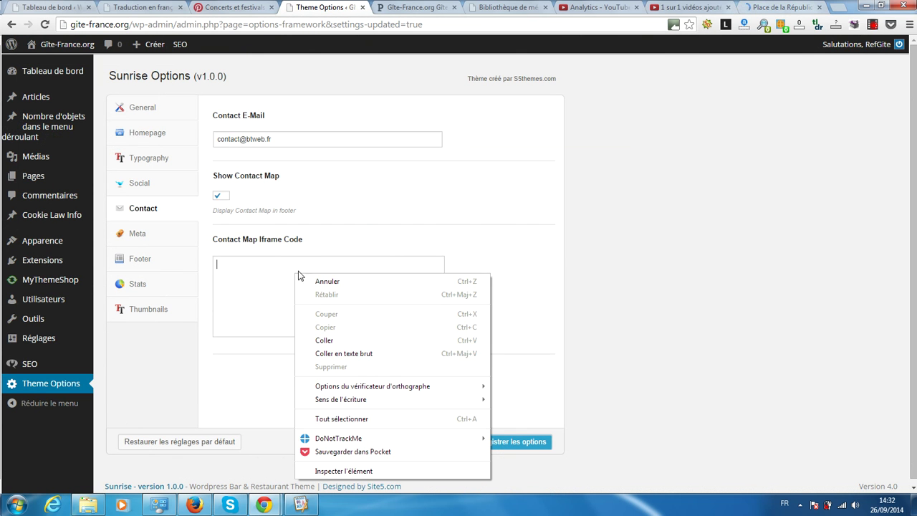
Step: Paste the Rethel map iframe into Contact Map Iframe Code, save the options, and reload the live homepage
{"action": "left_click", "coordinate": [327, 344]}
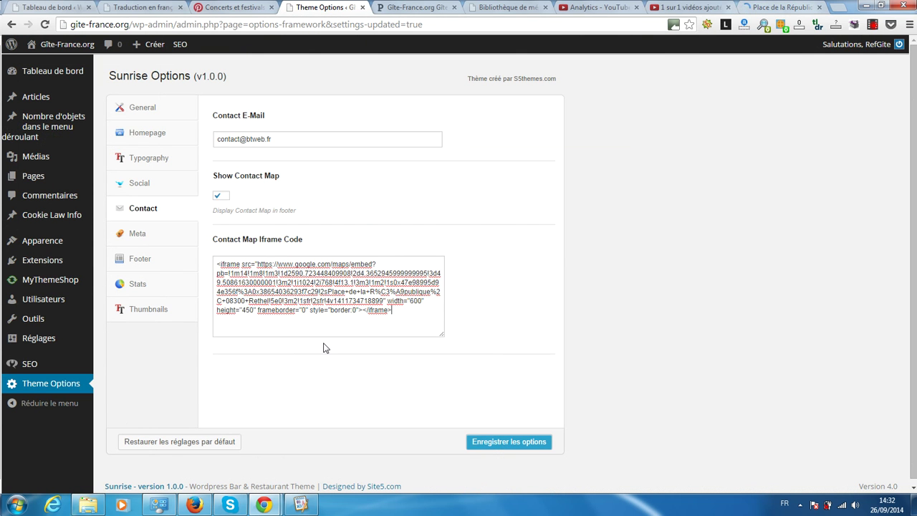
{"action": "left_click", "coordinate": [516, 449]}
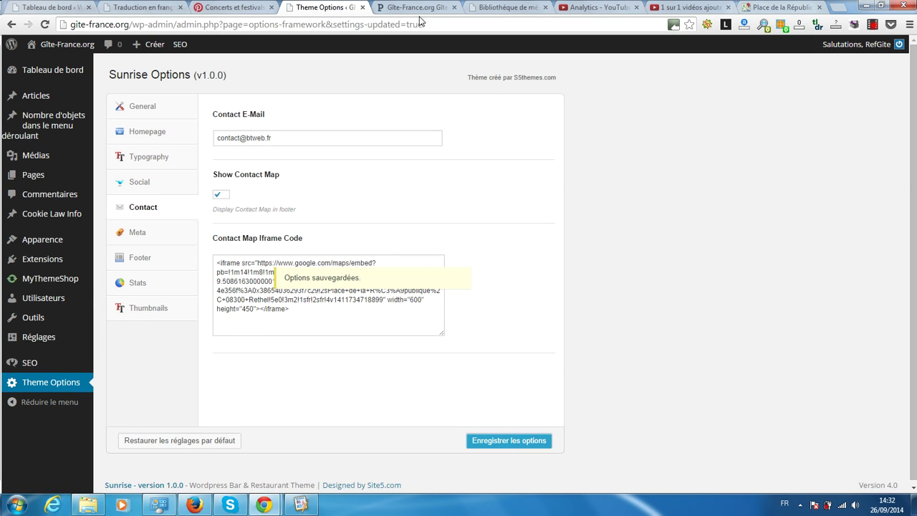
{"action": "left_click", "coordinate": [419, 14]}
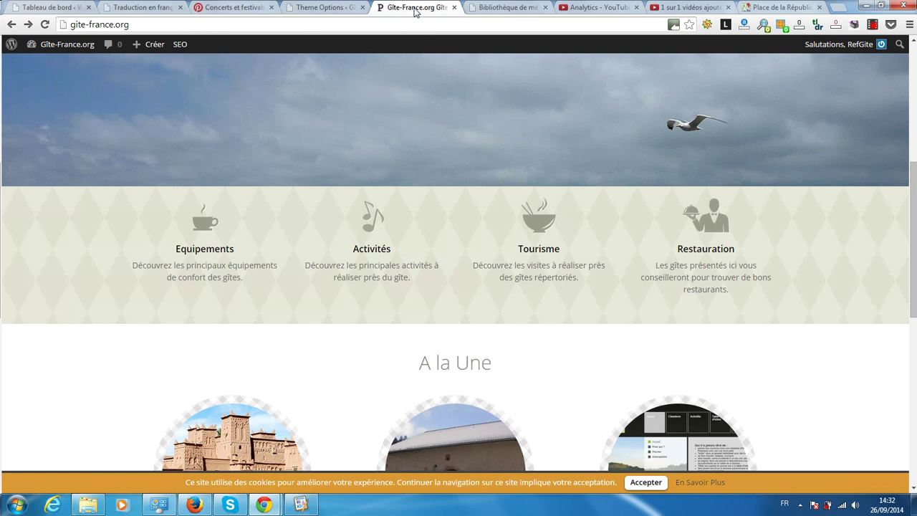
{"action": "left_click", "coordinate": [44, 24]}
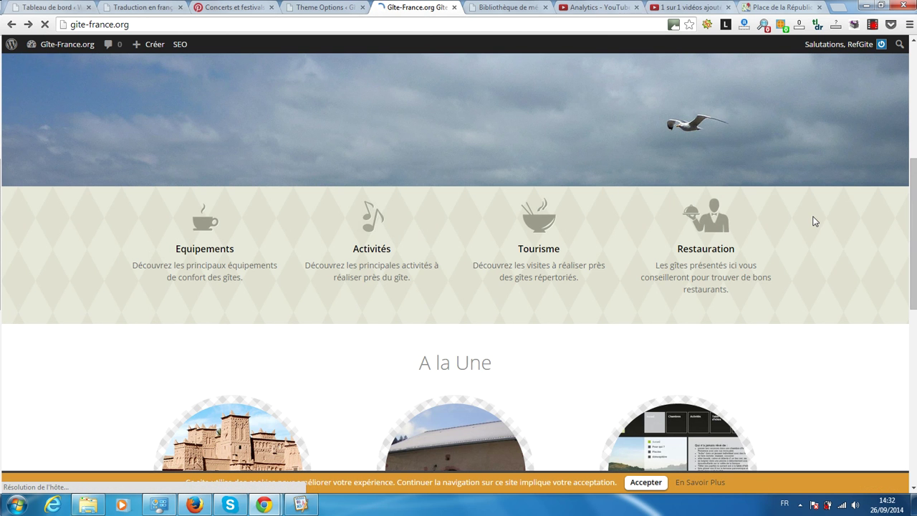
Step: Show the live site's footer map, zoom onto the Rethel marker, and return to the Contact options
{"action": "scroll", "coordinate": [813, 221], "scroll_direction": "down", "scroll_amount": 7}
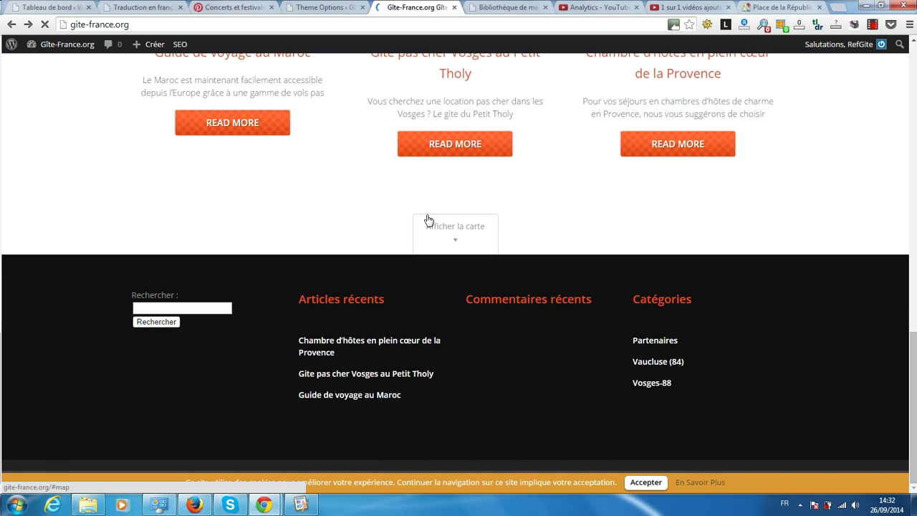
{"action": "left_click", "coordinate": [444, 232]}
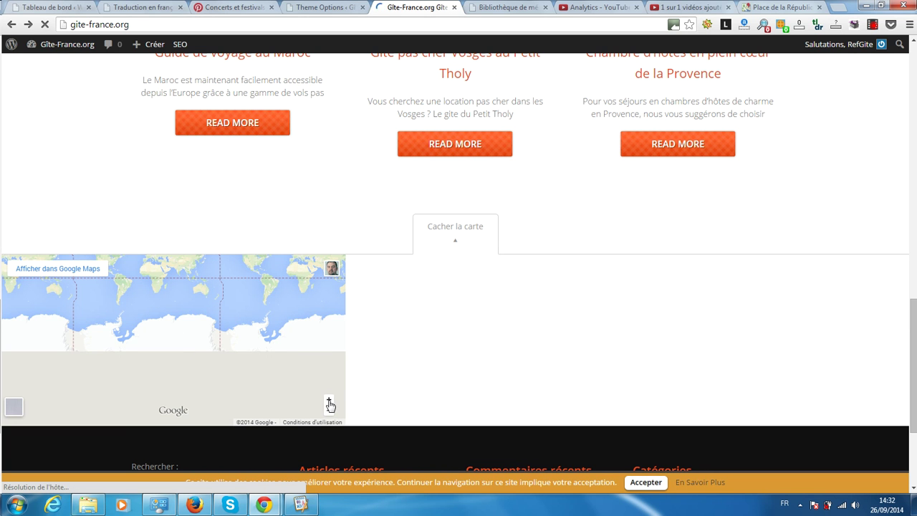
{"action": "mouse_move", "coordinate": [332, 278]}
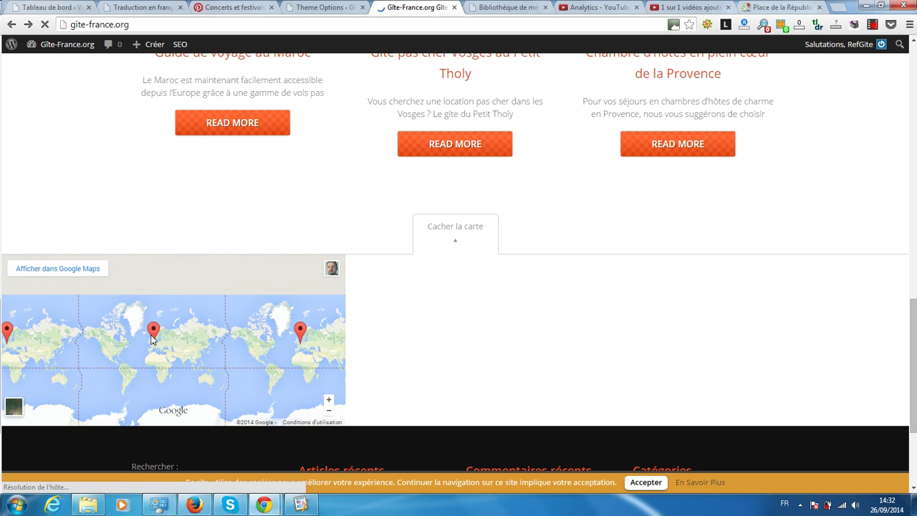
{"action": "left_click", "coordinate": [152, 333]}
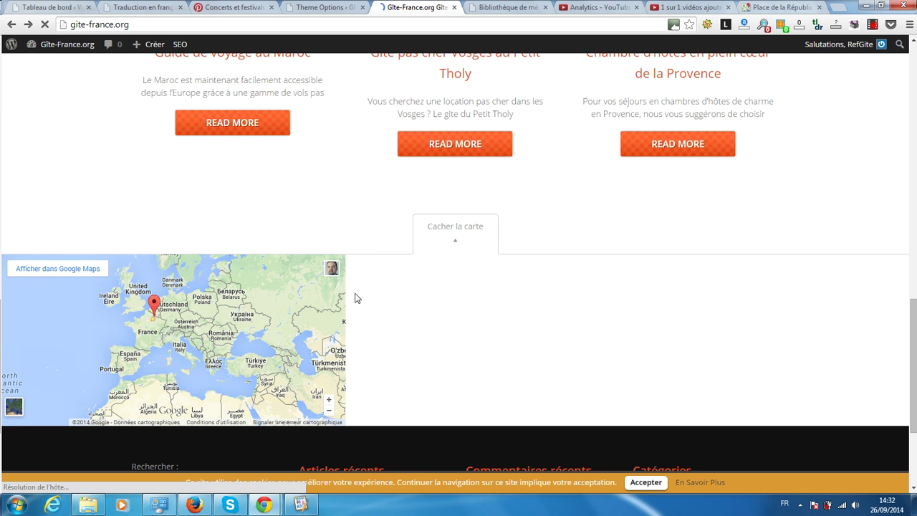
{"action": "left_click", "coordinate": [335, 6]}
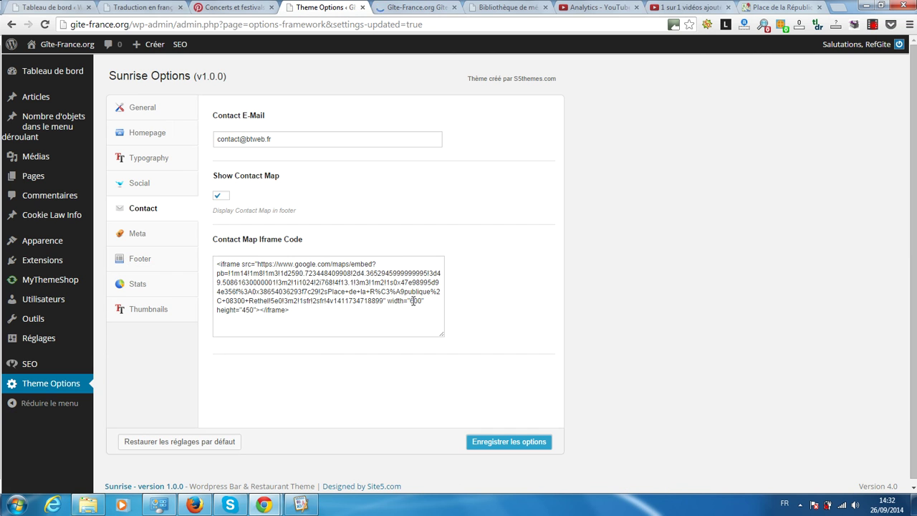
Step: Change the map iframe width to 1200, save, and preview the footer map on the reloaded site
{"action": "left_click", "coordinate": [413, 301]}
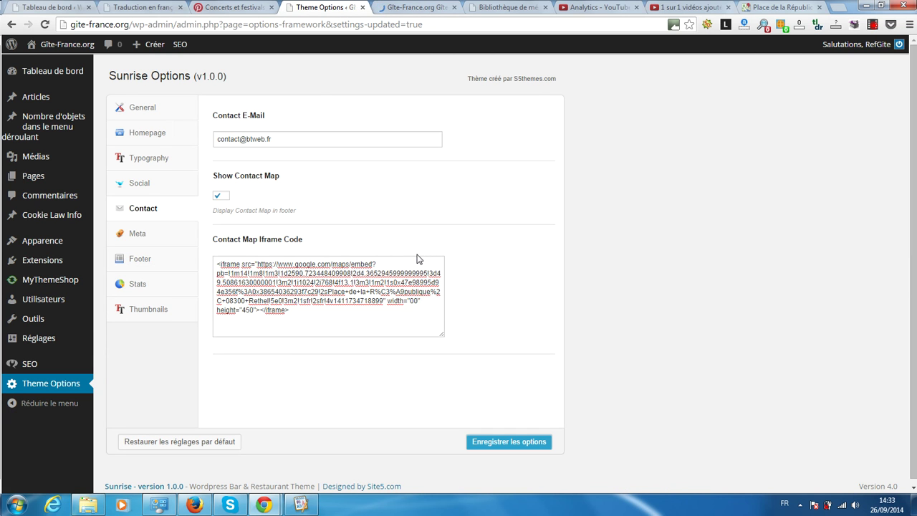
{"action": "left_click", "coordinate": [511, 442]}
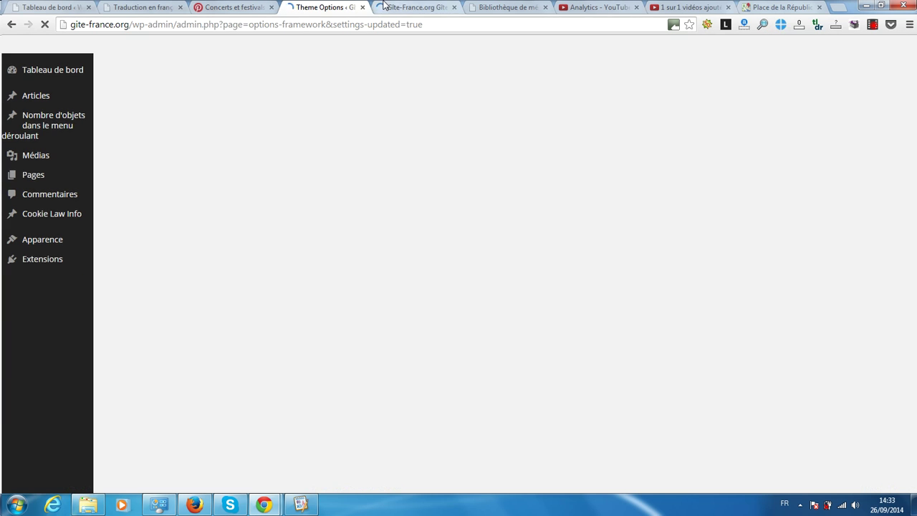
{"action": "left_click", "coordinate": [397, 6]}
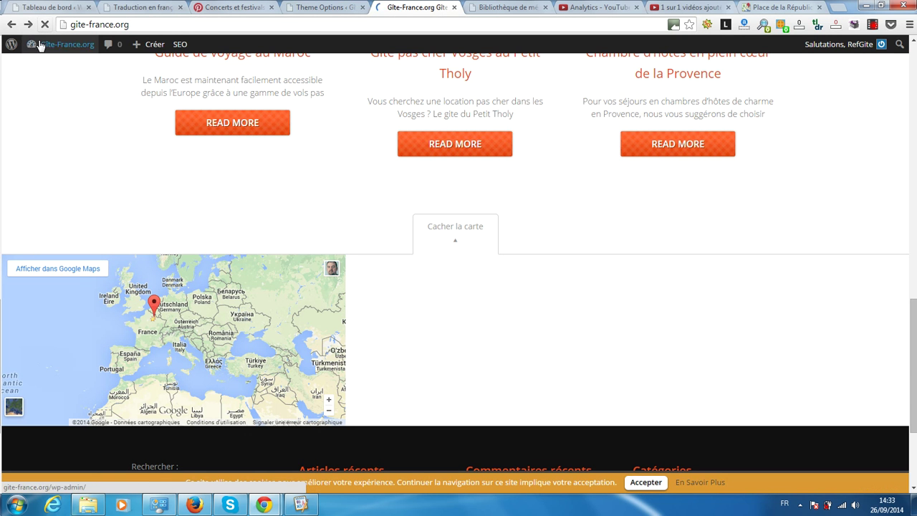
{"action": "left_click", "coordinate": [41, 26]}
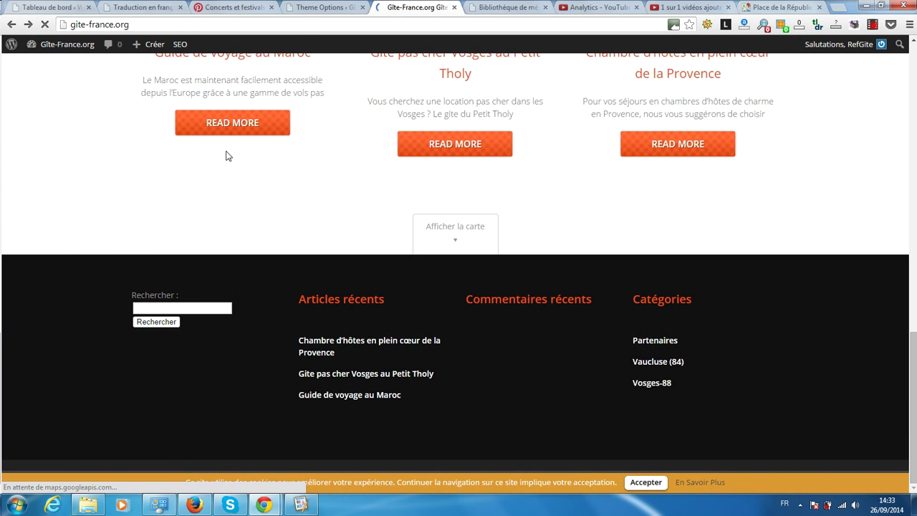
{"action": "left_click", "coordinate": [443, 234]}
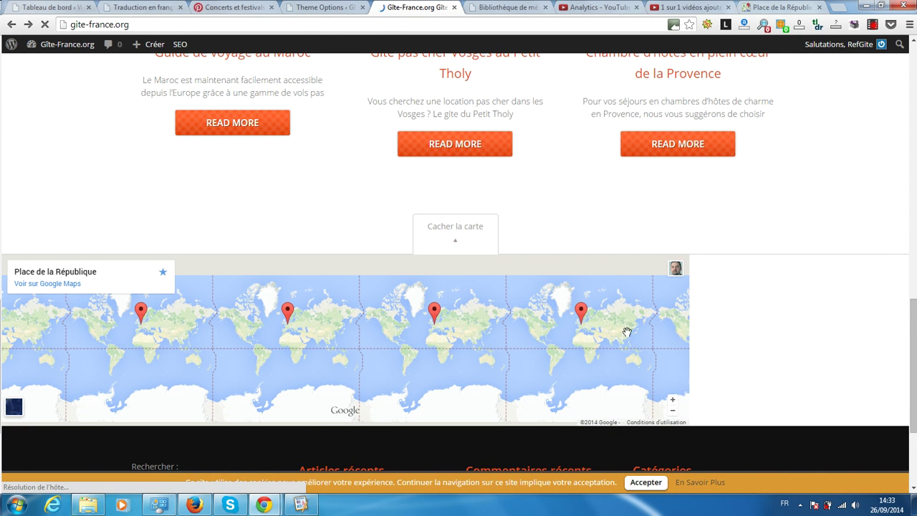
{"action": "left_click", "coordinate": [307, 6]}
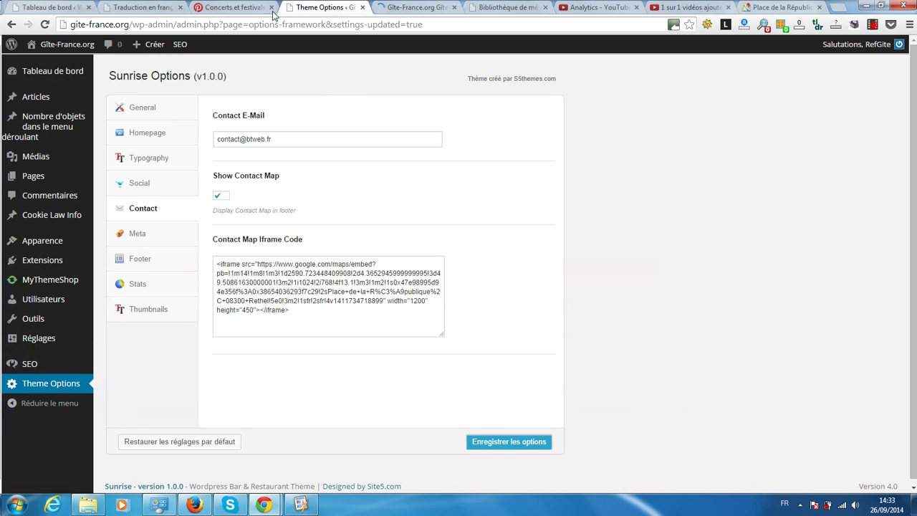
Step: Change the map iframe width from 1200 to 1600 and save the theme options
{"action": "left_click", "coordinate": [415, 300]}
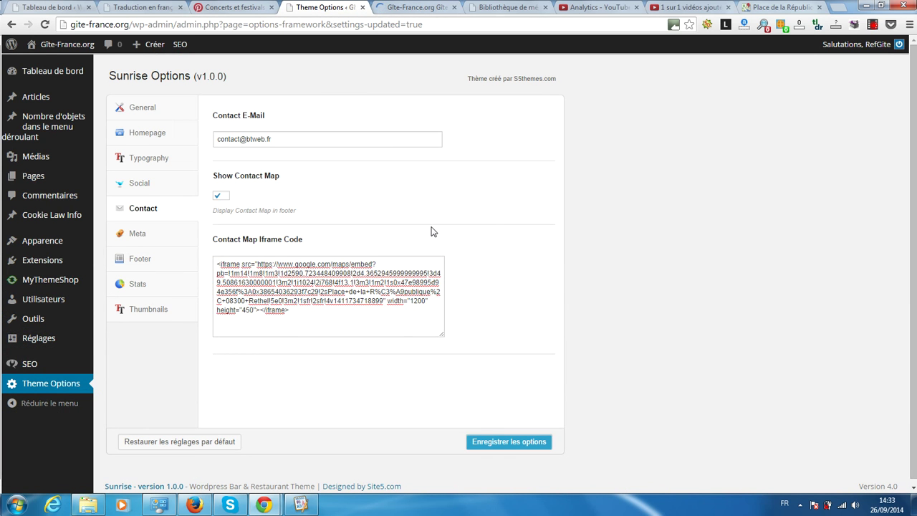
{"action": "key", "text": "Delete"}
{"action": "type", "text": "6"}
{"action": "left_click", "coordinate": [398, 6]}
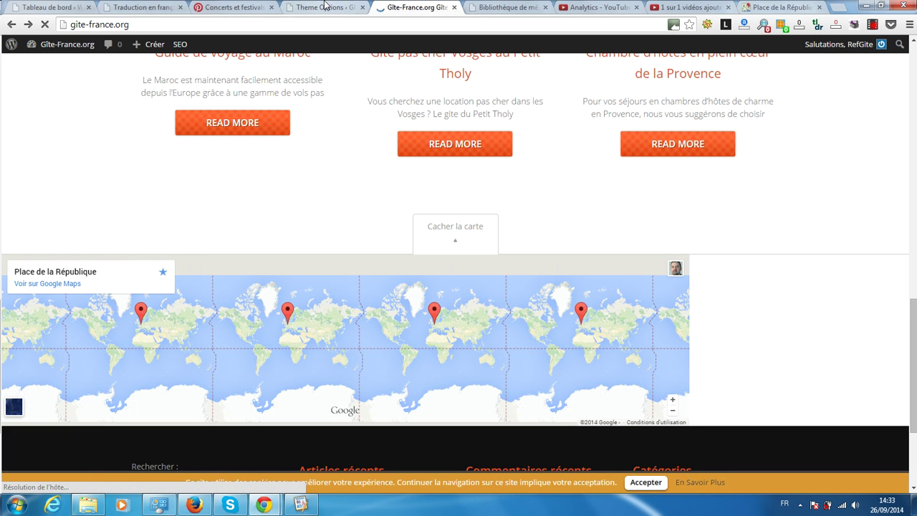
{"action": "left_click", "coordinate": [324, 6]}
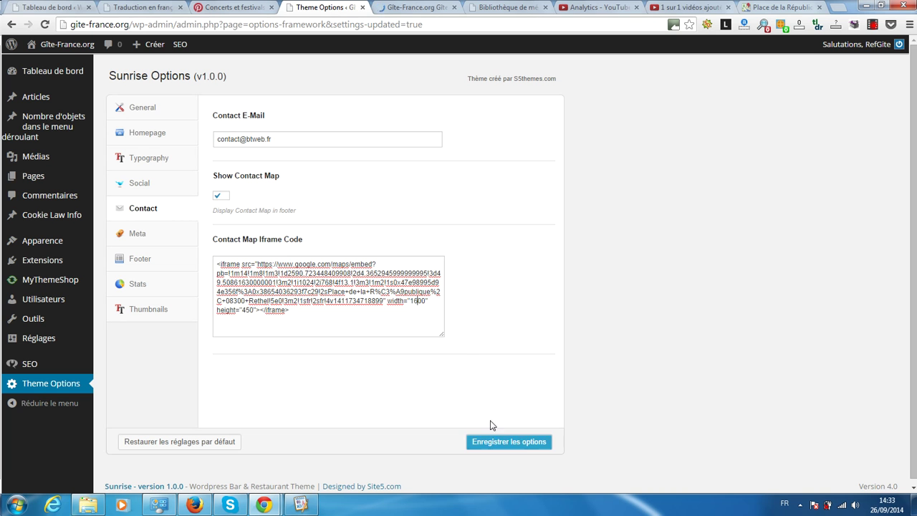
{"action": "left_click", "coordinate": [507, 442]}
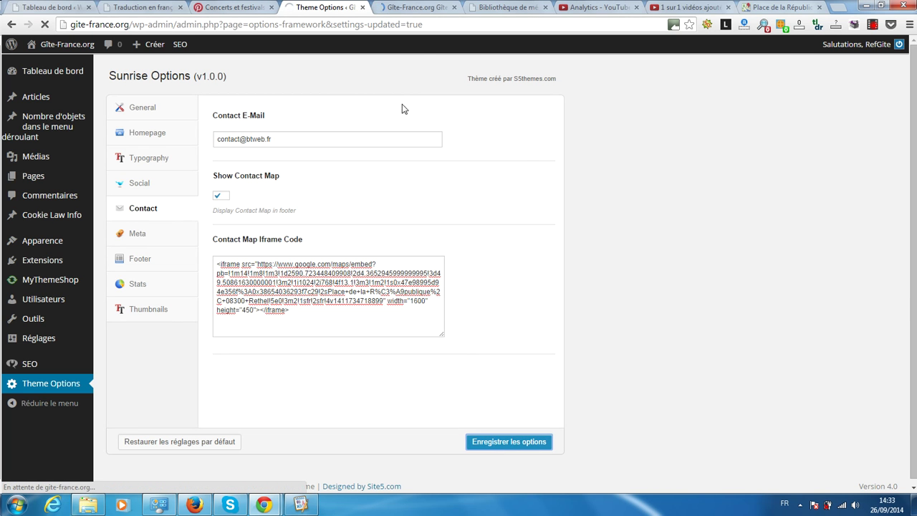
Step: Reload the live site and inspect the wider footer map marking Rethel
{"action": "left_click", "coordinate": [410, 7]}
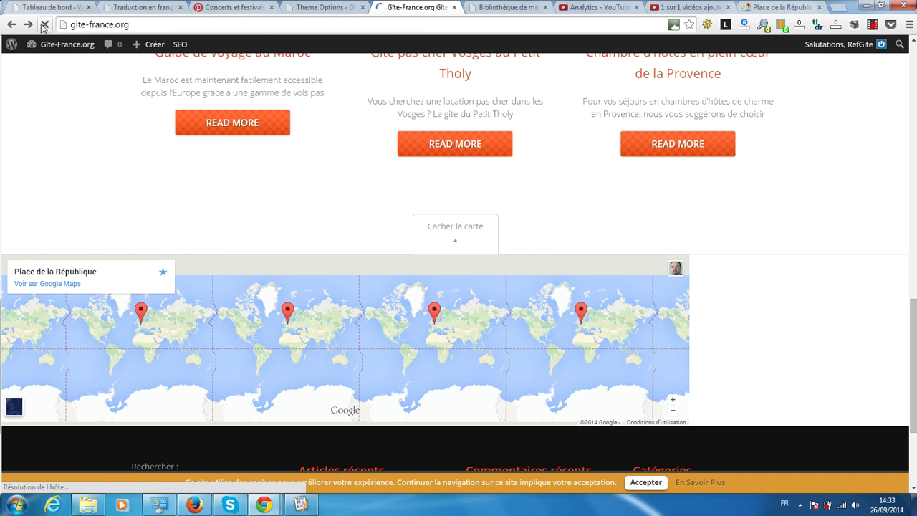
{"action": "left_click", "coordinate": [42, 25]}
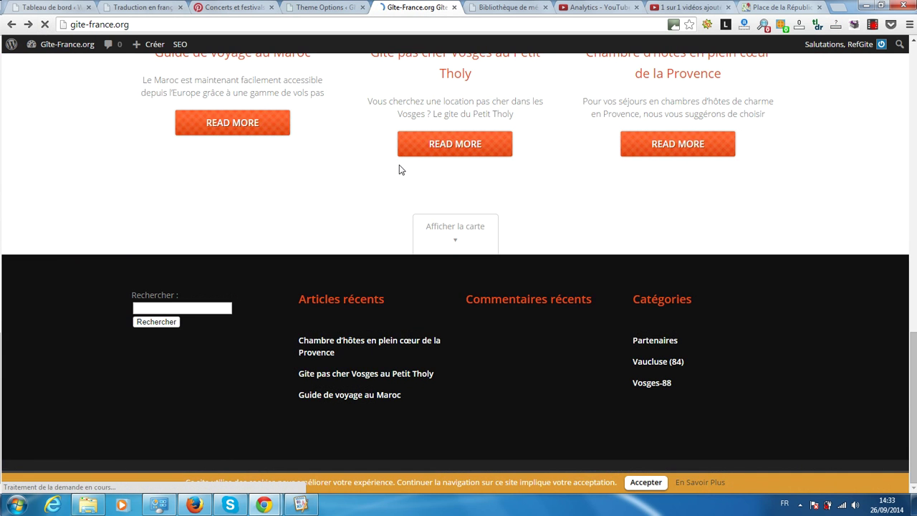
{"action": "left_click", "coordinate": [468, 231]}
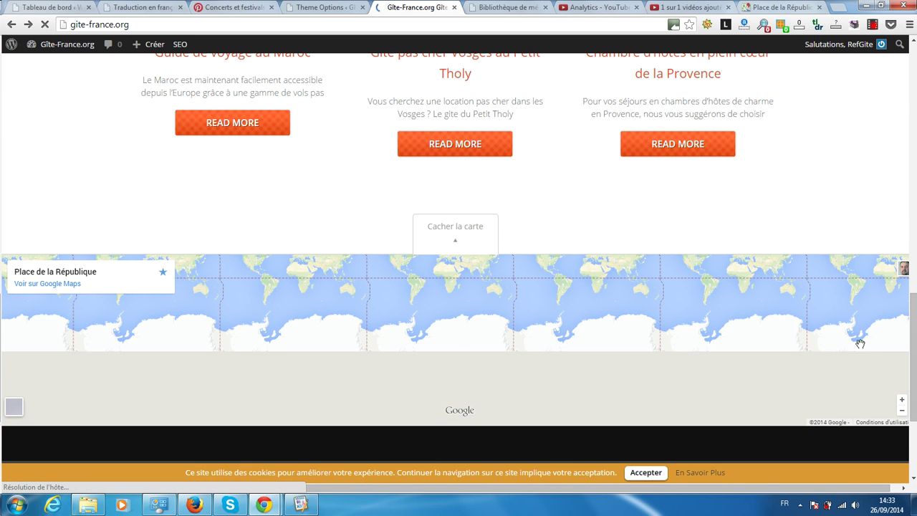
{"action": "double_click", "coordinate": [506, 313]}
{"action": "scroll", "coordinate": [504, 315], "scroll_direction": "down", "scroll_amount": 1}
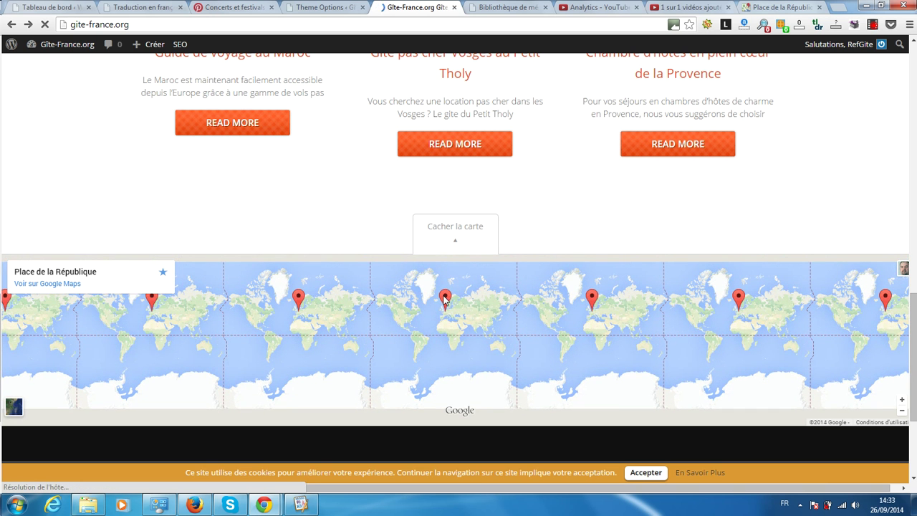
{"action": "scroll", "coordinate": [444, 299], "scroll_direction": "up", "scroll_amount": 1}
{"action": "scroll", "coordinate": [444, 299], "scroll_direction": "up", "scroll_amount": 1}
{"action": "scroll", "coordinate": [437, 290], "scroll_direction": "up", "scroll_amount": 1}
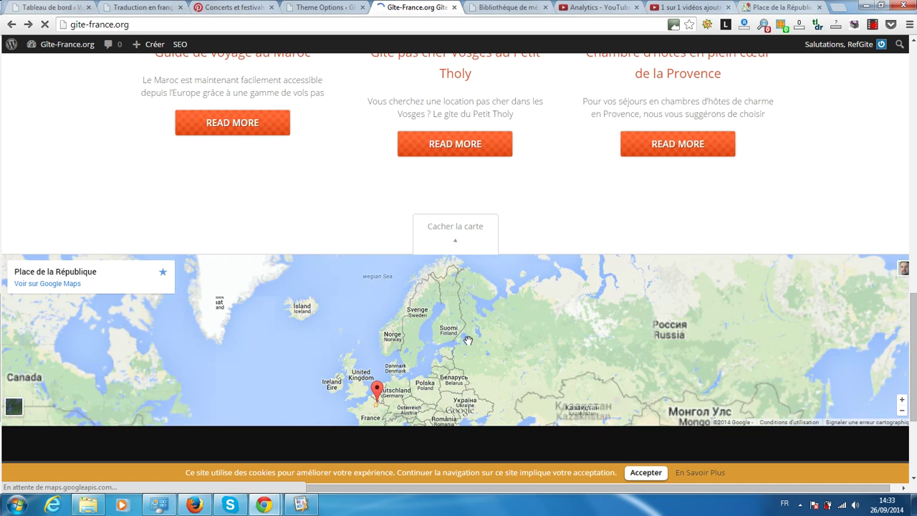
{"action": "scroll", "coordinate": [458, 333], "scroll_direction": "up", "scroll_amount": 2}
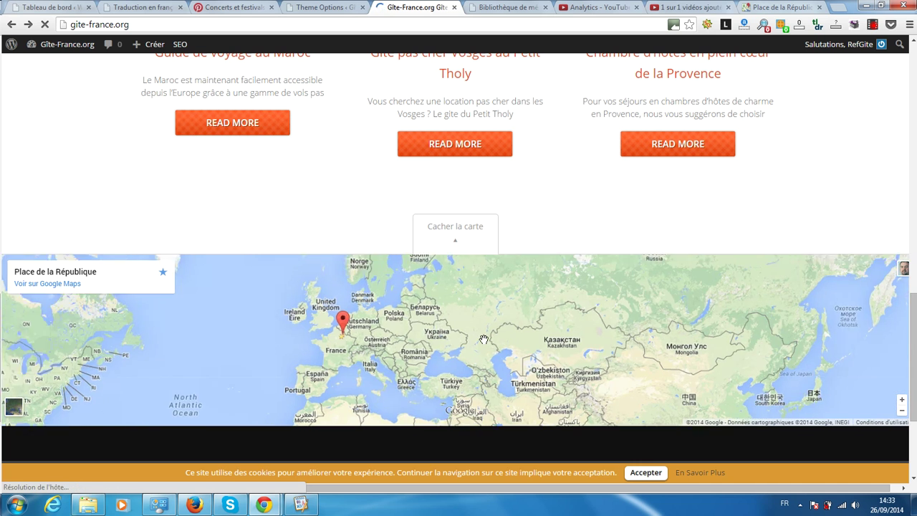
{"action": "scroll", "coordinate": [454, 330], "scroll_direction": "down", "scroll_amount": 3}
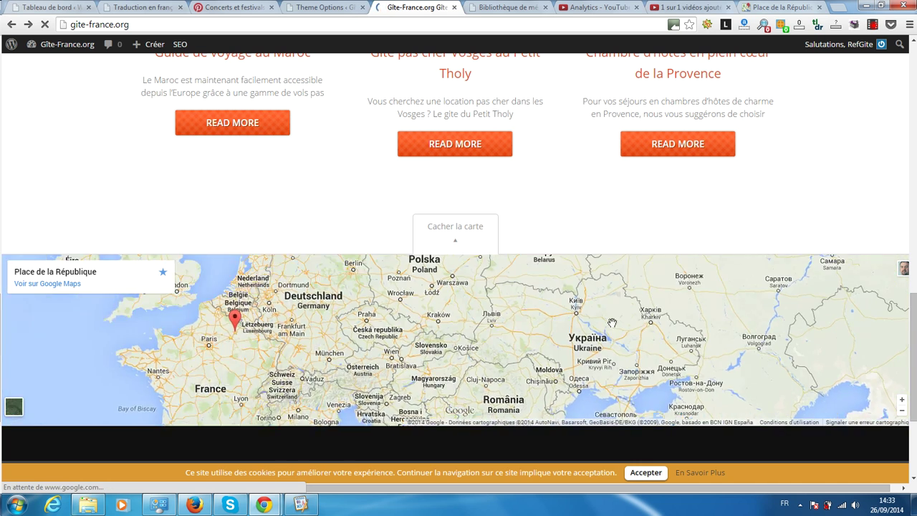
{"action": "scroll", "coordinate": [296, 339], "scroll_direction": "up", "scroll_amount": 2}
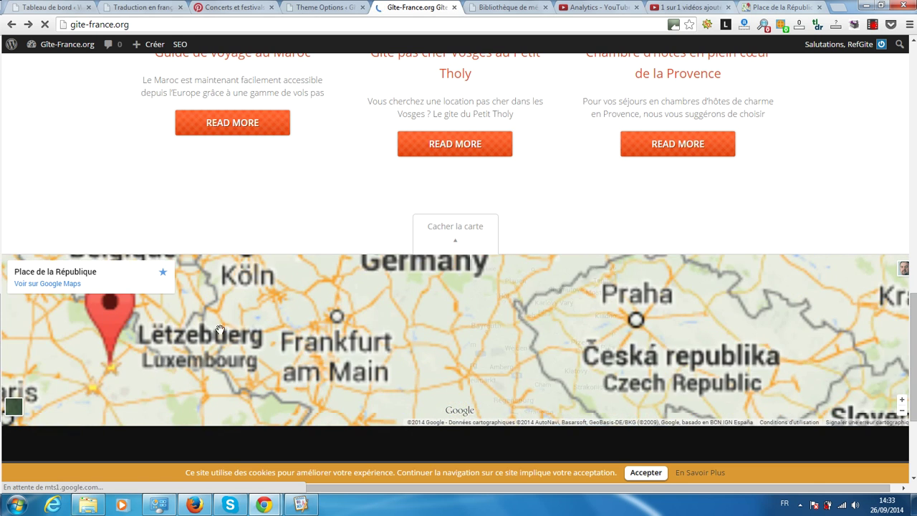
{"action": "scroll", "coordinate": [429, 336], "scroll_direction": "down", "scroll_amount": 1}
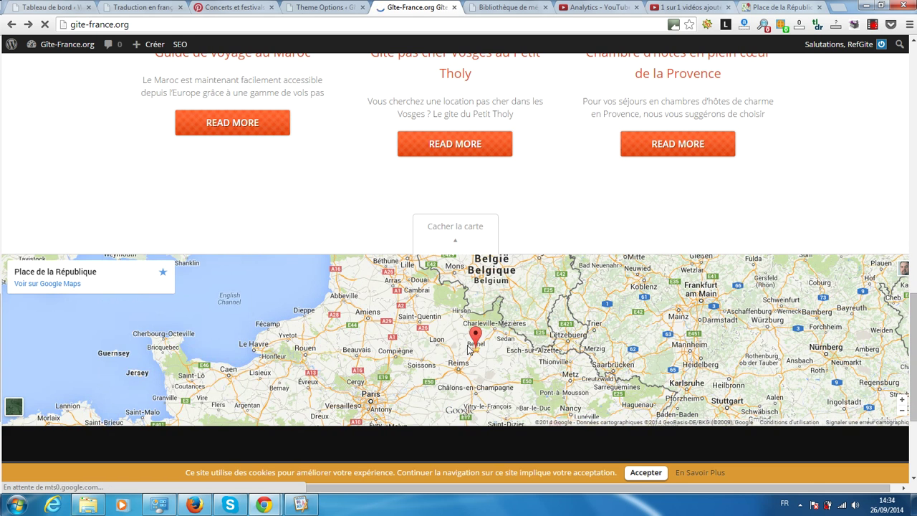
{"action": "scroll", "coordinate": [423, 340], "scroll_direction": "up", "scroll_amount": 1}
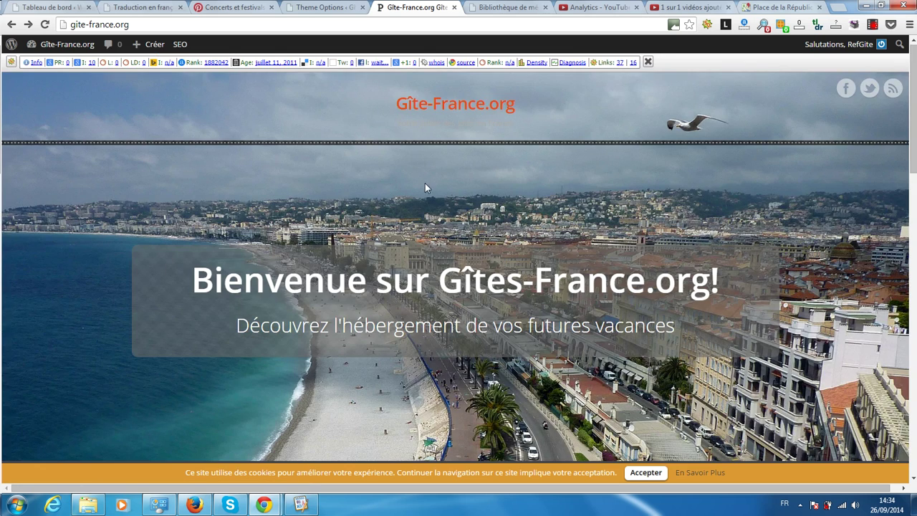
{"action": "scroll", "coordinate": [422, 207], "scroll_direction": "down", "scroll_amount": 8}
{"action": "scroll", "coordinate": [414, 228], "scroll_direction": "down", "scroll_amount": 5}
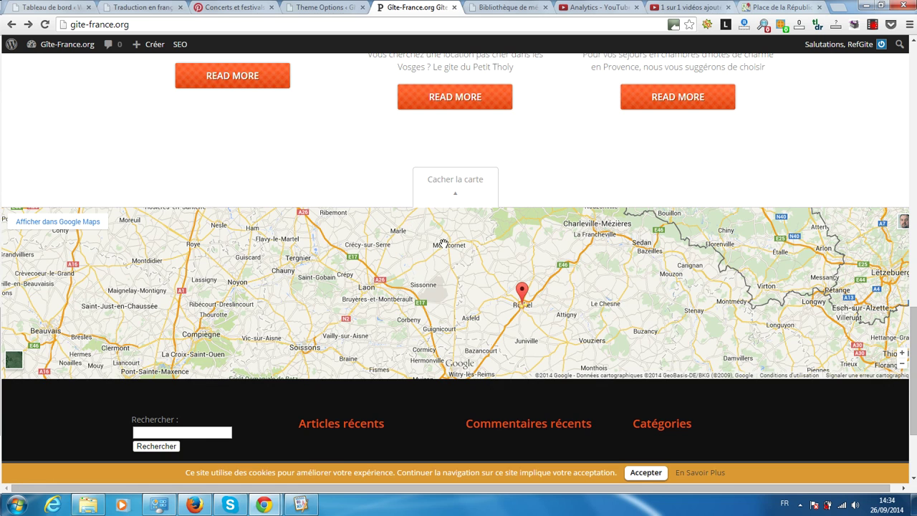
{"action": "scroll", "coordinate": [698, 329], "scroll_direction": "down", "scroll_amount": 1}
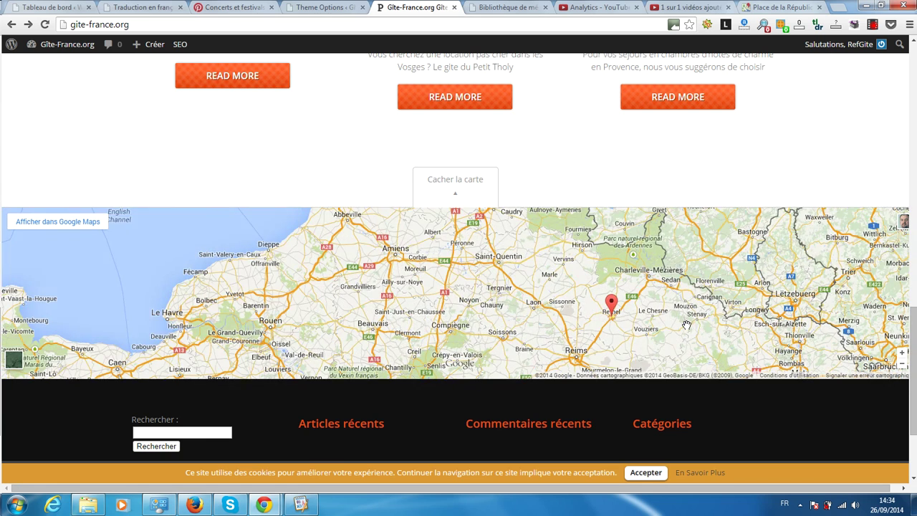
{"action": "scroll", "coordinate": [699, 328], "scroll_direction": "up", "scroll_amount": 2}
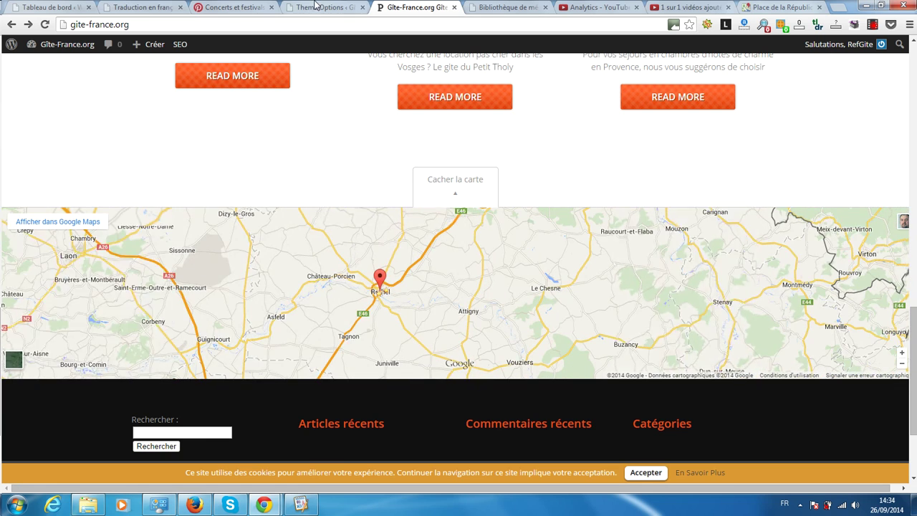
Step: Uncheck Show Contact Map and save the options, then view the empty Meta Description and Keywords fields
{"action": "left_click", "coordinate": [317, 7]}
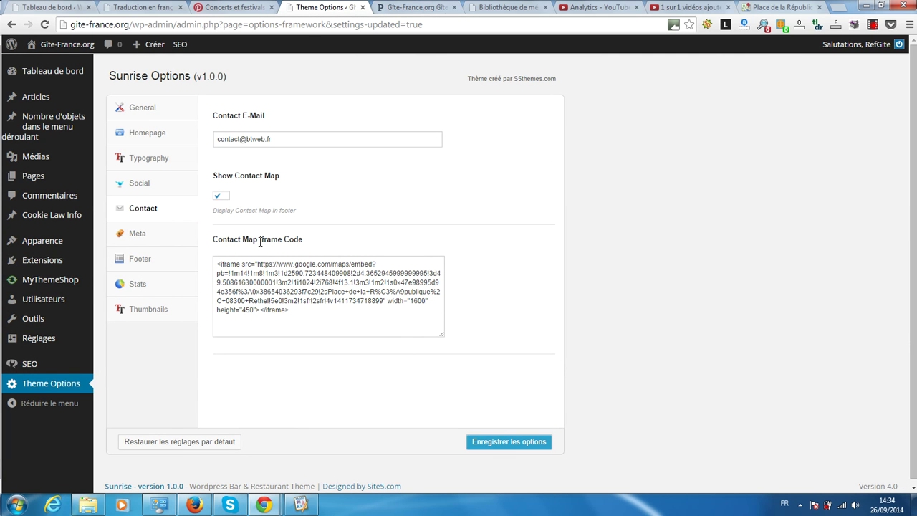
{"action": "left_click", "coordinate": [219, 196]}
{"action": "left_click_drag", "start_coordinate": [308, 315], "coordinate": [222, 272]}
{"action": "left_click", "coordinate": [518, 347]}
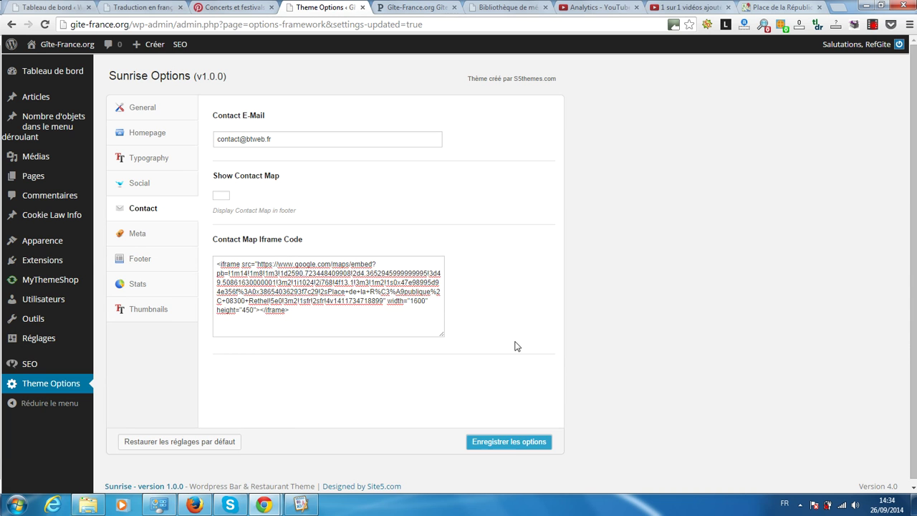
{"action": "left_click", "coordinate": [508, 444]}
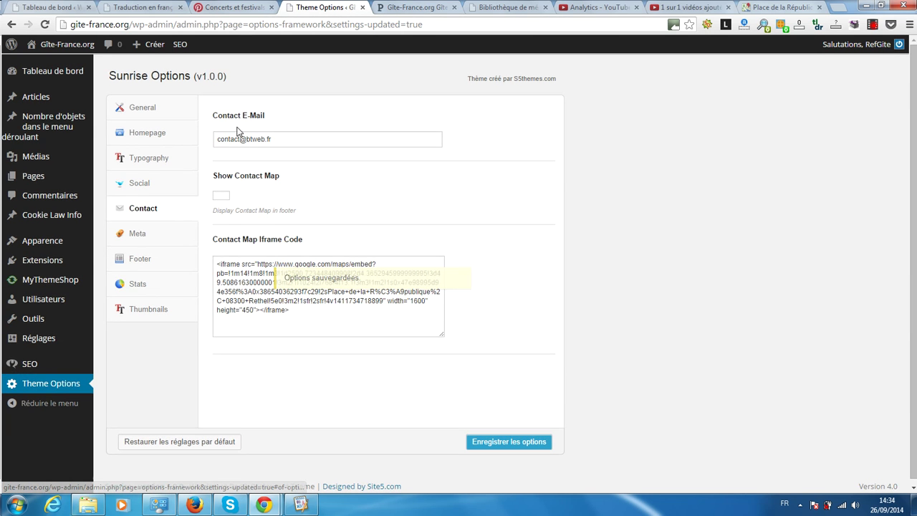
{"action": "left_click", "coordinate": [130, 234]}
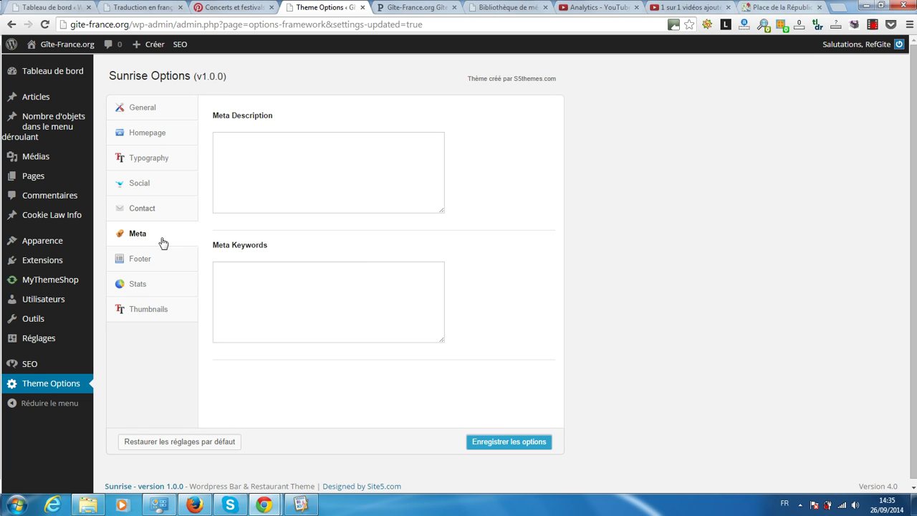
Step: Accept the live site's cookie notice and check the BT Web Création footer credit against the Footer settings
{"action": "left_click", "coordinate": [140, 263]}
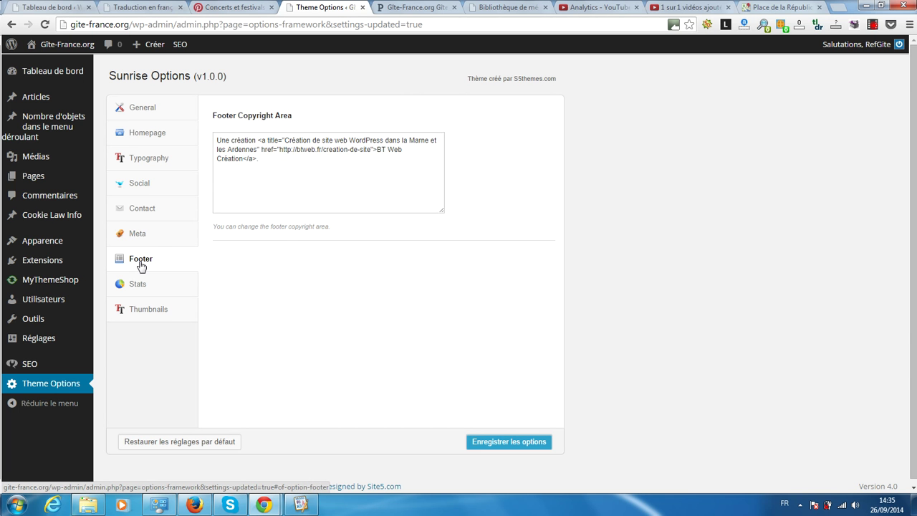
{"action": "left_click", "coordinate": [419, 8]}
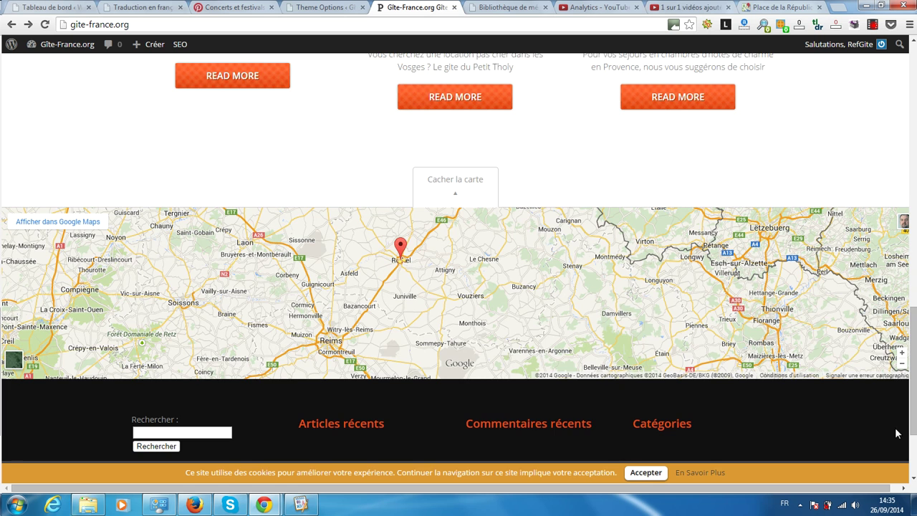
{"action": "scroll", "coordinate": [912, 381], "scroll_direction": "down", "scroll_amount": 2}
{"action": "scroll", "coordinate": [913, 463], "scroll_direction": "up", "scroll_amount": 2}
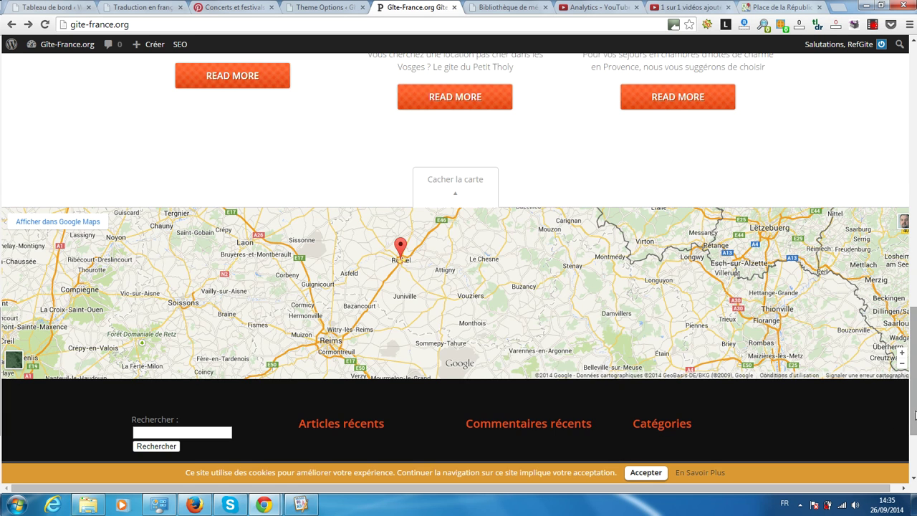
{"action": "scroll", "coordinate": [913, 476], "scroll_direction": "down", "scroll_amount": 2}
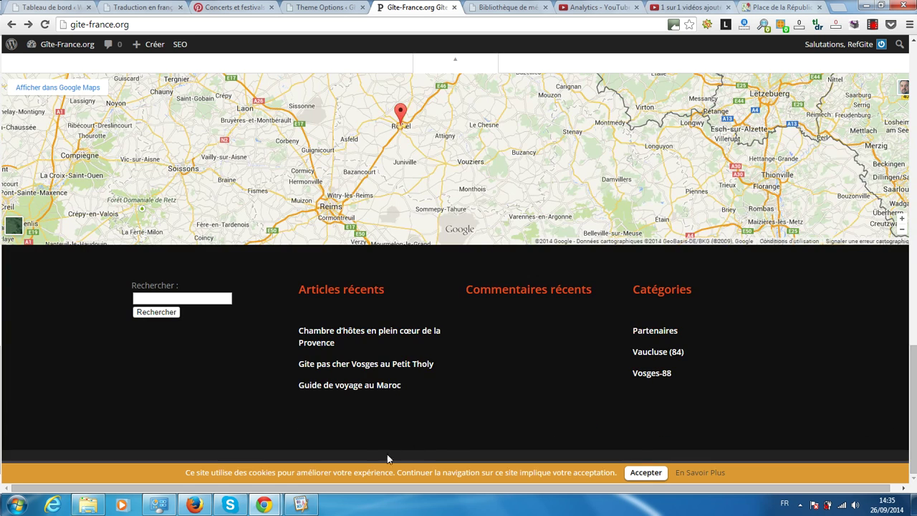
{"action": "left_click", "coordinate": [646, 472]}
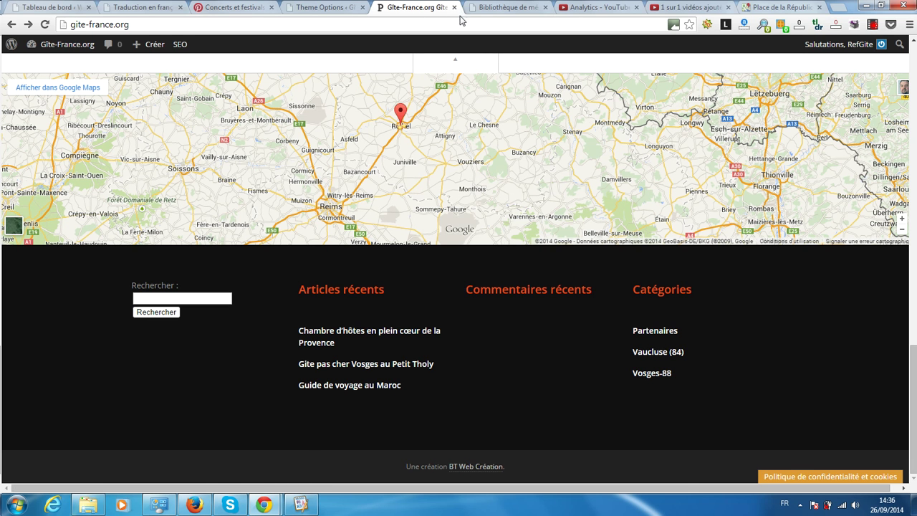
{"action": "left_click", "coordinate": [319, 7]}
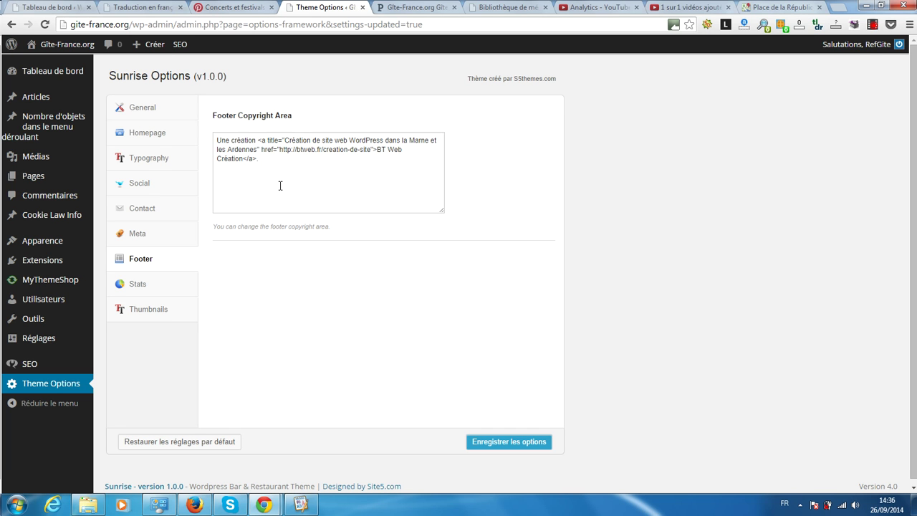
Step: Add rel="nofollow" and target="blank" to the footer credit link, save, and reload the homepage
{"action": "left_click", "coordinate": [372, 150]}
{"action": "type", "text": "rel=\"nofollow\""}
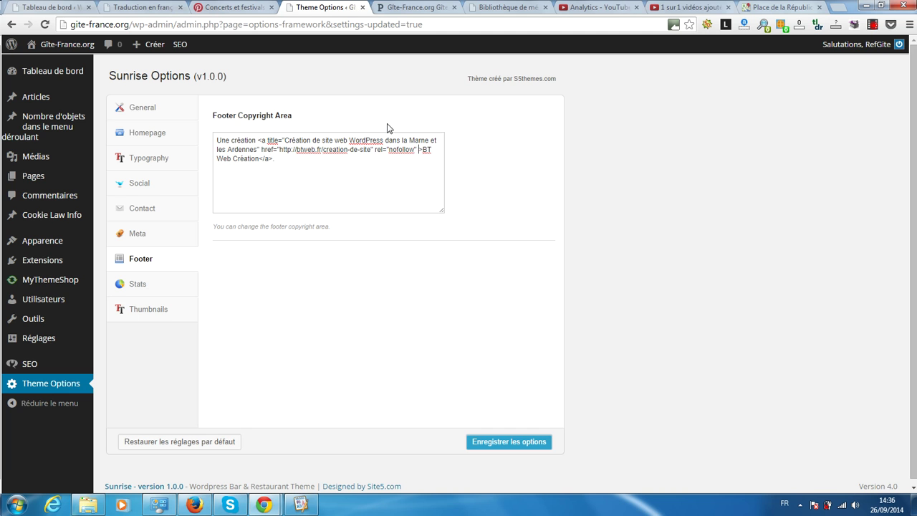
{"action": "type", "text": "target"}
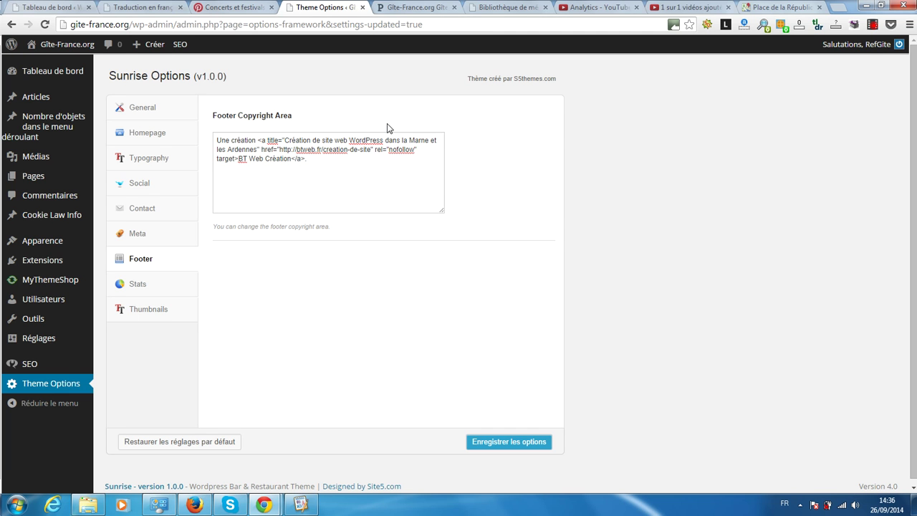
{"action": "type", "text": "=\""}
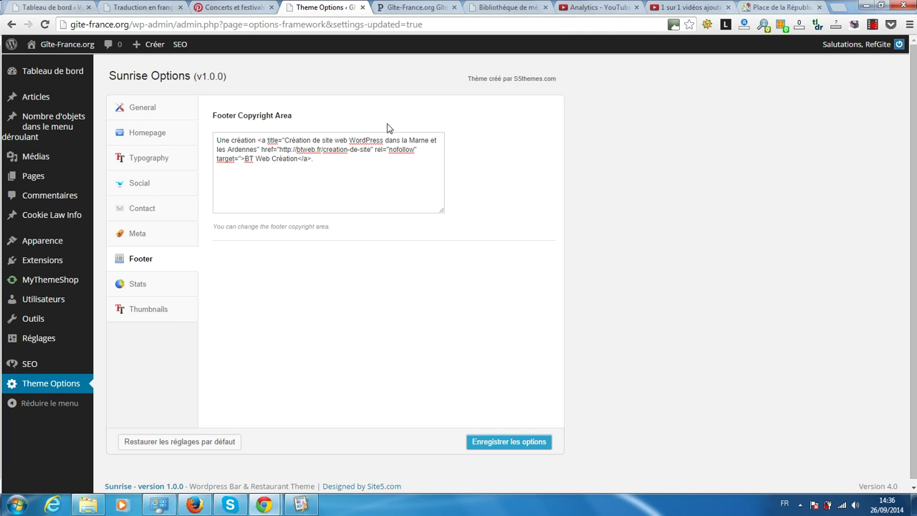
{"action": "type", "text": "blank"}
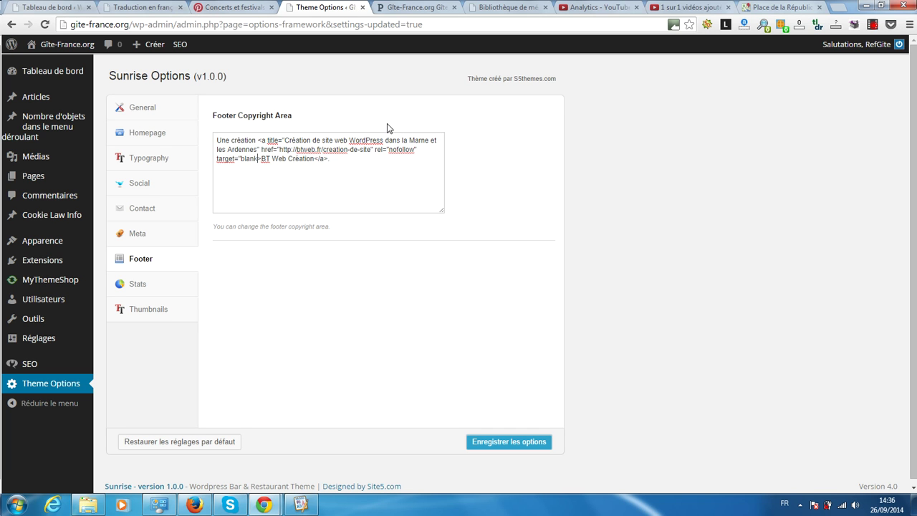
{"action": "type", "text": "\""}
{"action": "left_click", "coordinate": [492, 447]}
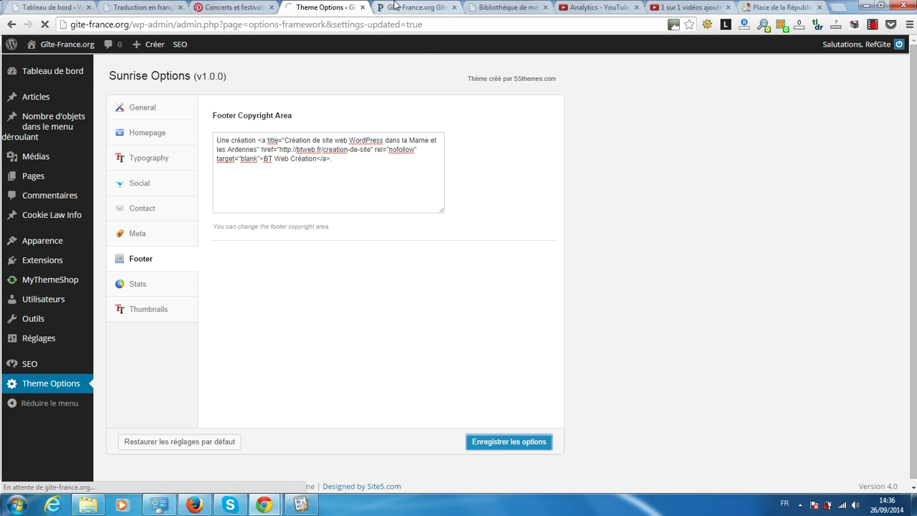
{"action": "left_click", "coordinate": [397, 7]}
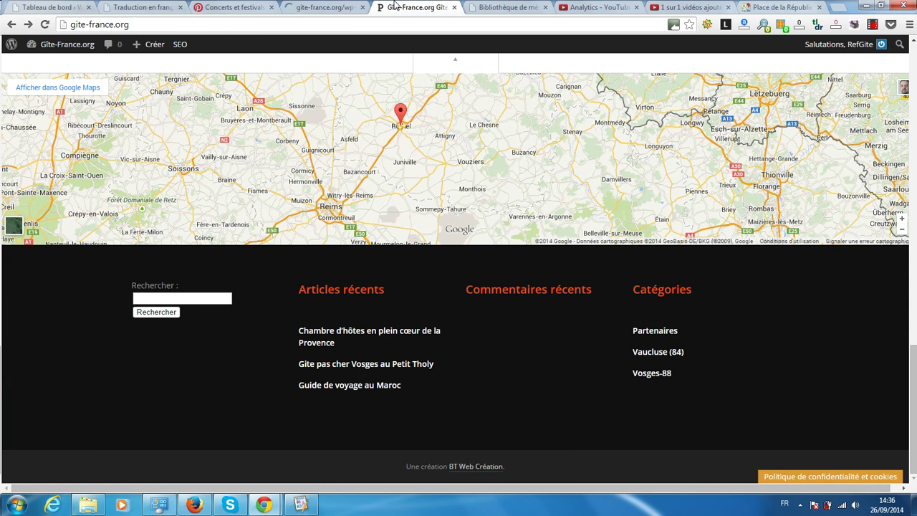
{"action": "left_click", "coordinate": [45, 25]}
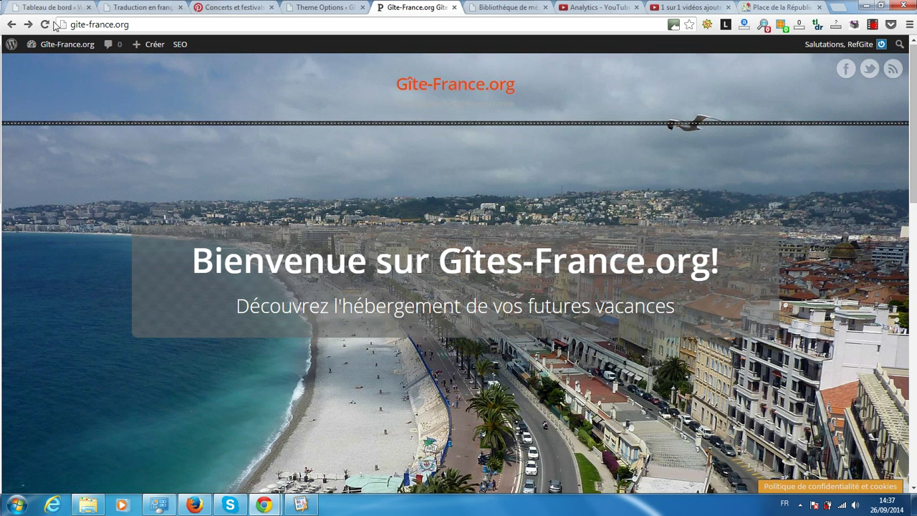
Step: Test the BT Web Création credit link in the live footer, then go back to the footer settings
{"action": "scroll", "coordinate": [548, 290], "scroll_direction": "down", "scroll_amount": 9}
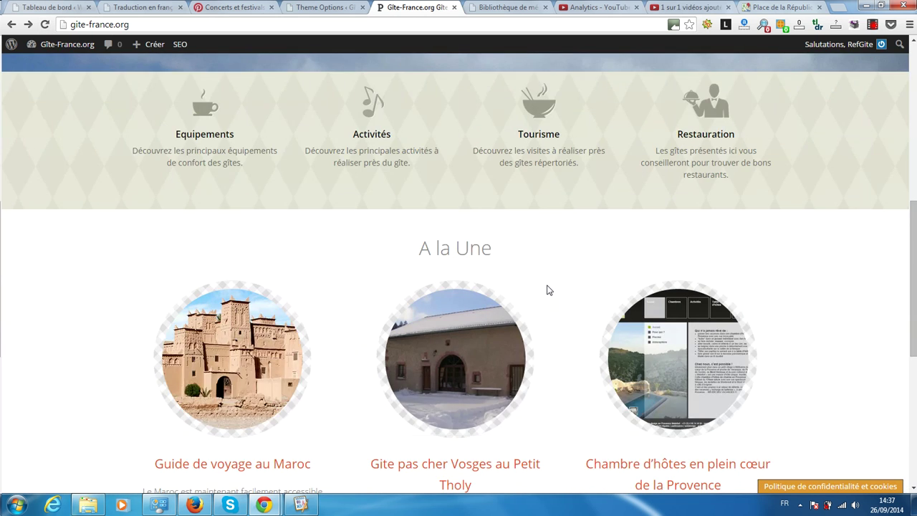
{"action": "scroll", "coordinate": [548, 289], "scroll_direction": "down", "scroll_amount": 3}
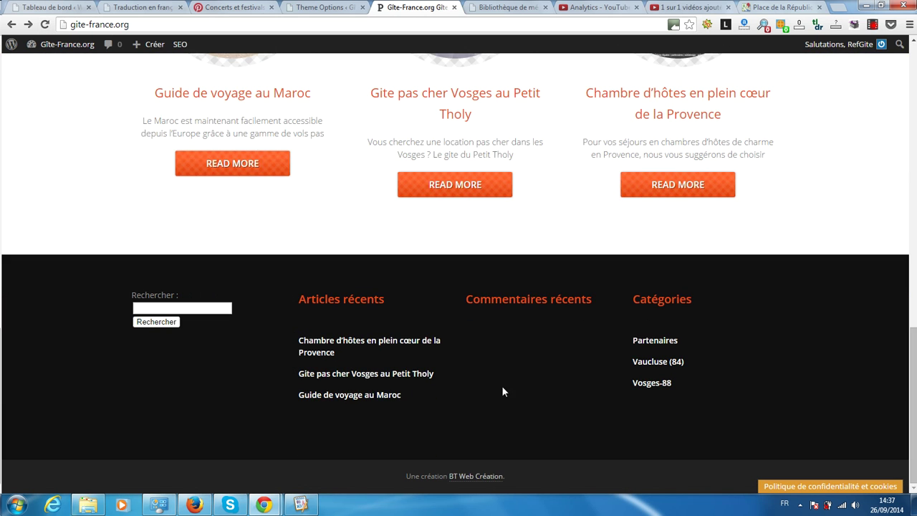
{"action": "middle_click", "coordinate": [473, 477]}
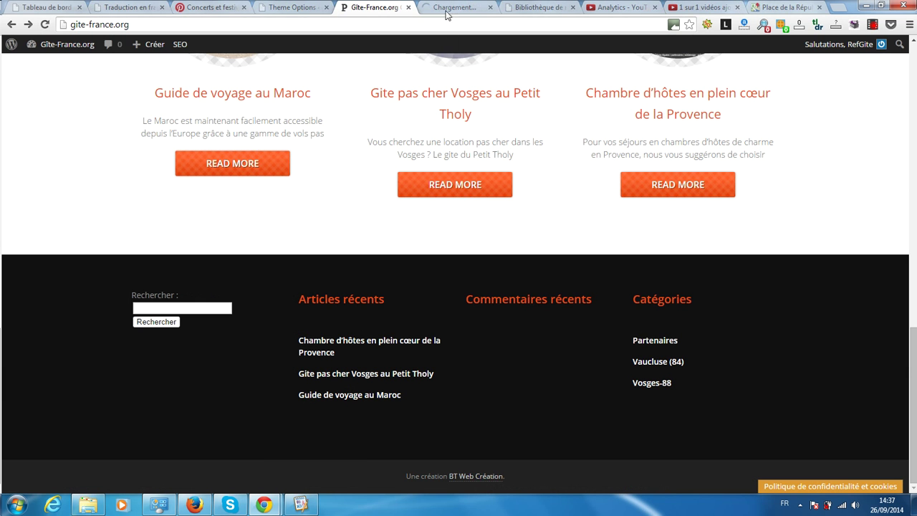
{"action": "left_click", "coordinate": [488, 7]}
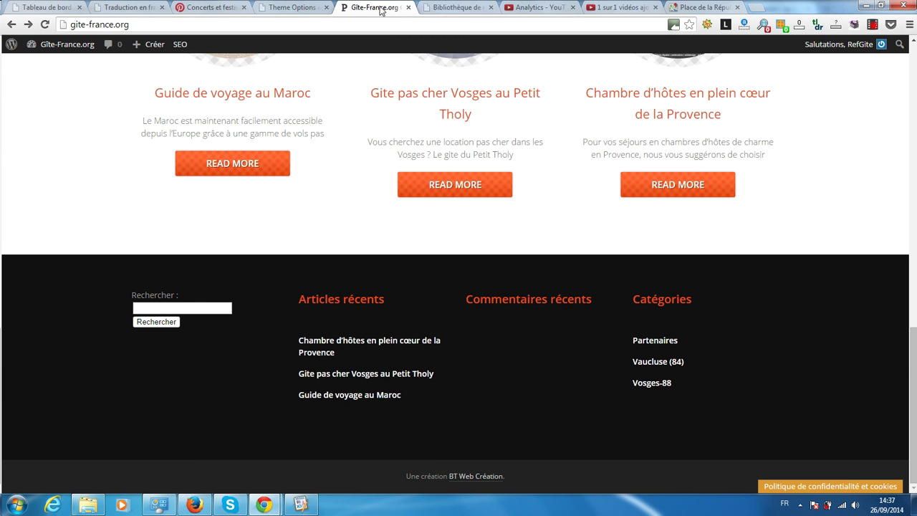
{"action": "left_click", "coordinate": [477, 478]}
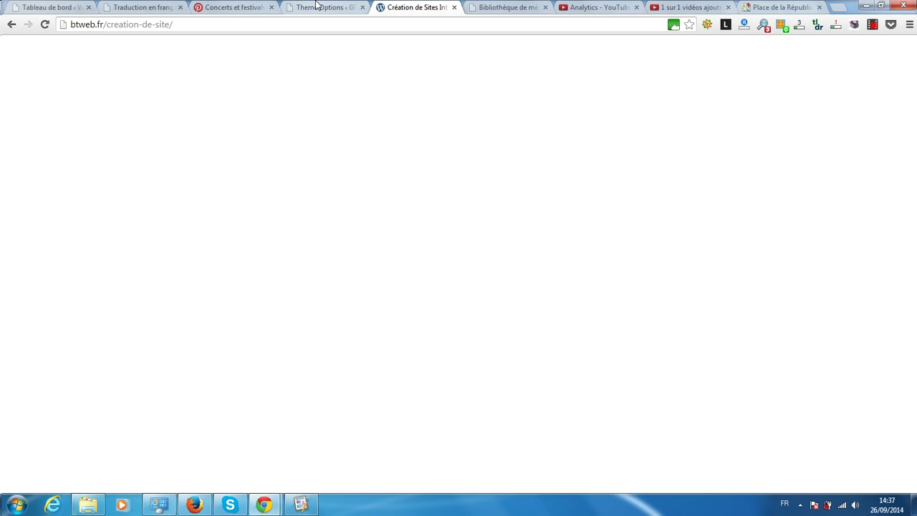
{"action": "left_click", "coordinate": [319, 6]}
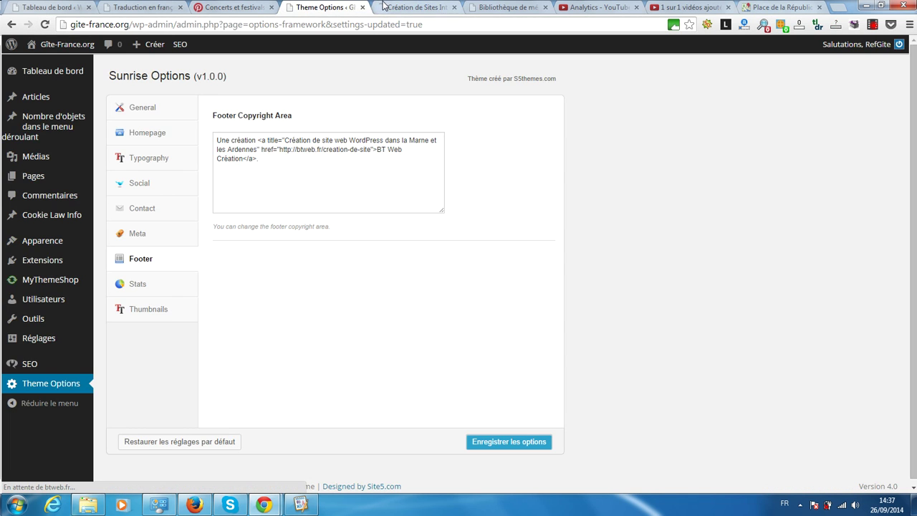
{"action": "left_click", "coordinate": [383, 5]}
{"action": "left_click", "coordinate": [11, 25]}
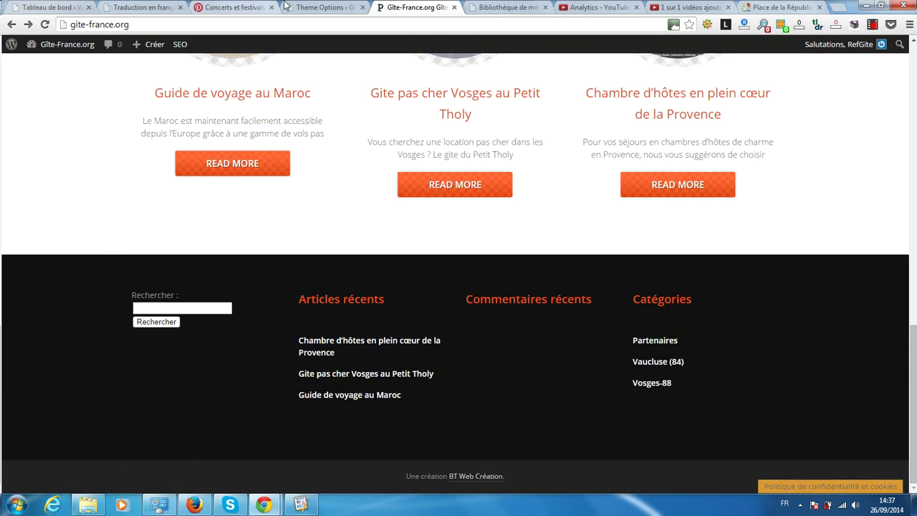
{"action": "left_click", "coordinate": [306, 7]}
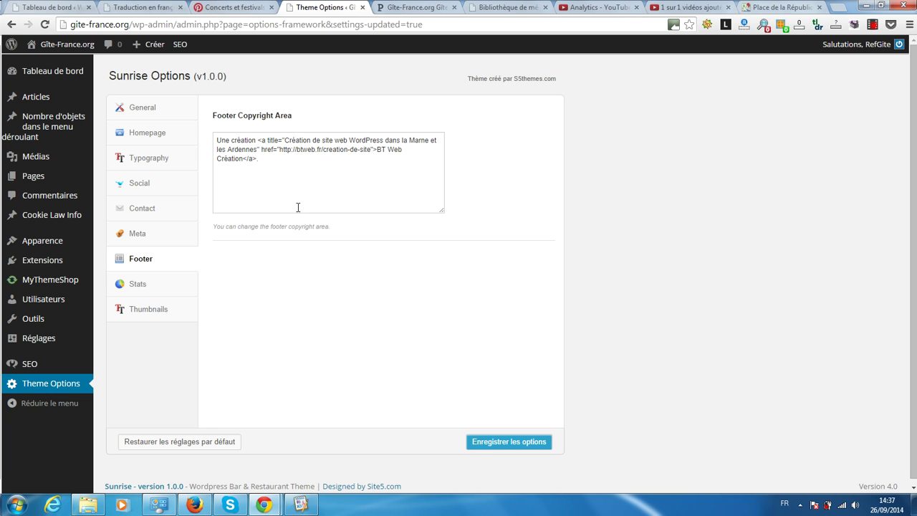
{"action": "left_click", "coordinate": [415, 7]}
{"action": "scroll", "coordinate": [450, 283], "scroll_direction": "down", "scroll_amount": 3}
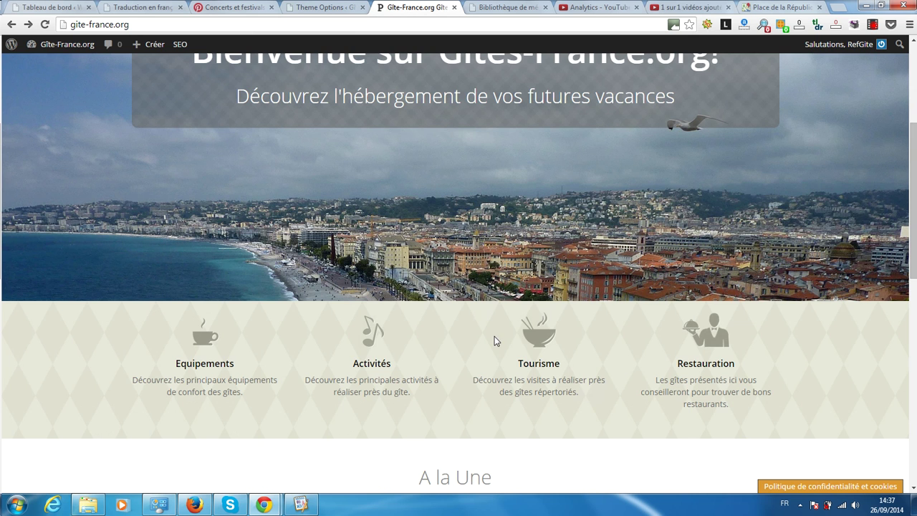
{"action": "scroll", "coordinate": [494, 338], "scroll_direction": "down", "scroll_amount": 6}
{"action": "scroll", "coordinate": [493, 366], "scroll_direction": "down", "scroll_amount": 2}
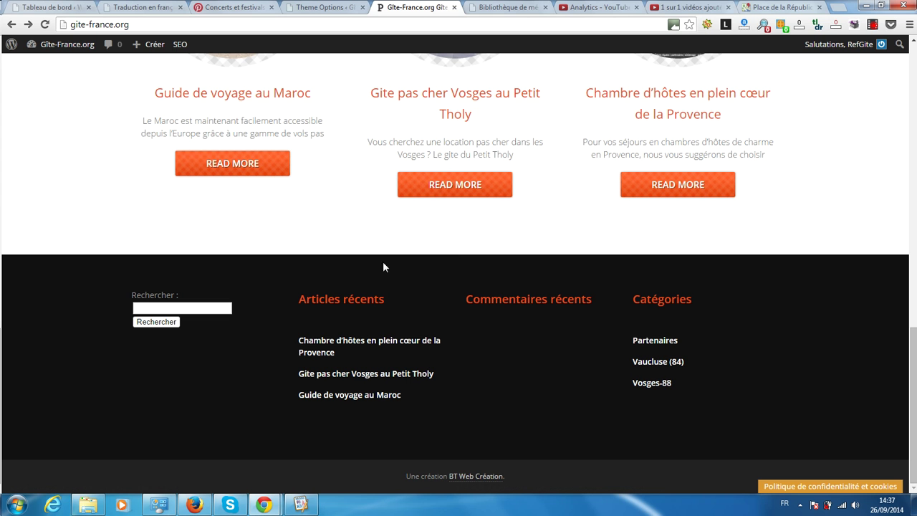
{"action": "left_click", "coordinate": [319, 373]}
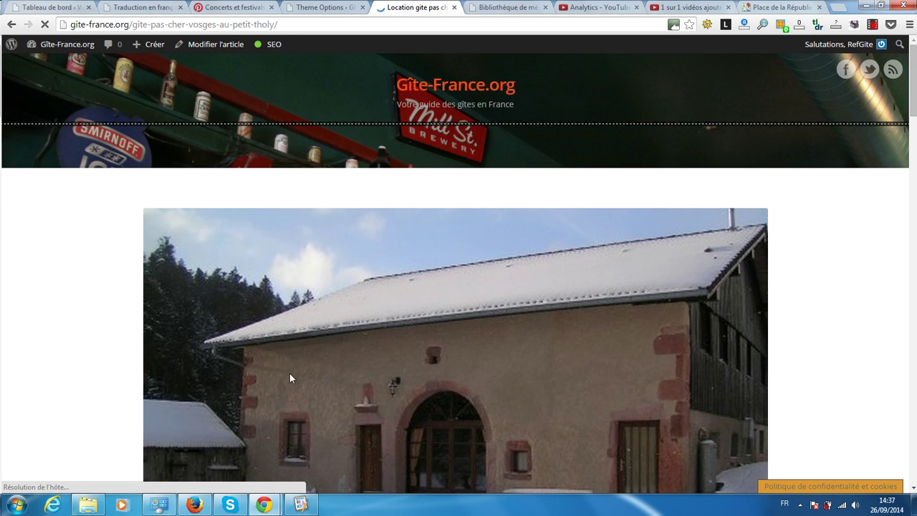
{"action": "scroll", "coordinate": [100, 358], "scroll_direction": "down", "scroll_amount": 20}
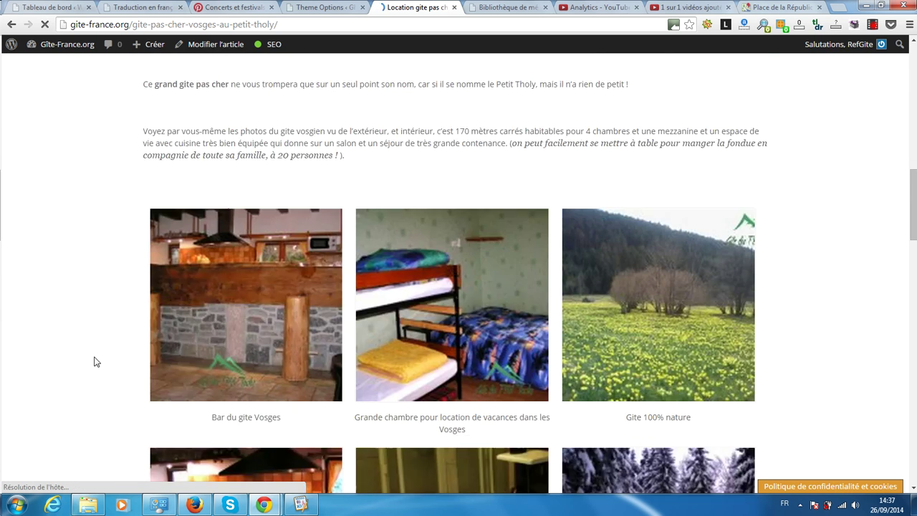
{"action": "scroll", "coordinate": [94, 367], "scroll_direction": "down", "scroll_amount": 4}
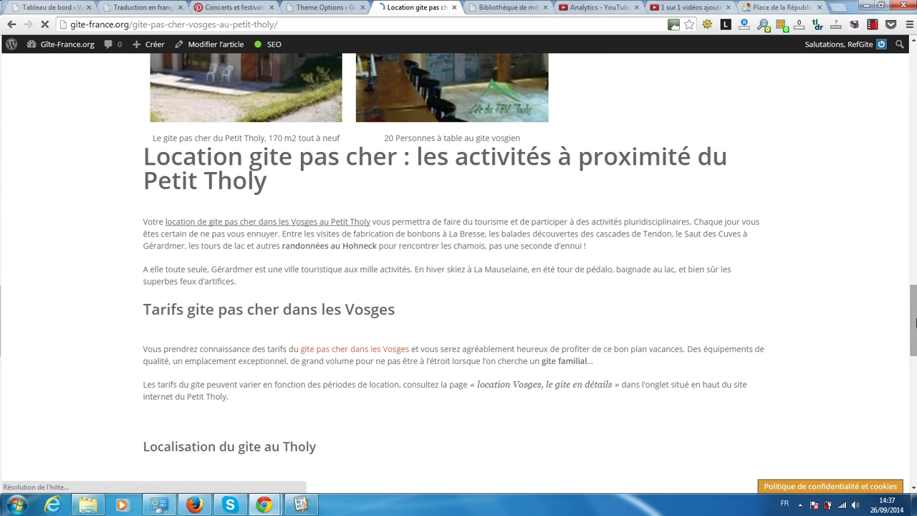
{"action": "left_click_drag", "start_coordinate": [914, 328], "coordinate": [915, 451]}
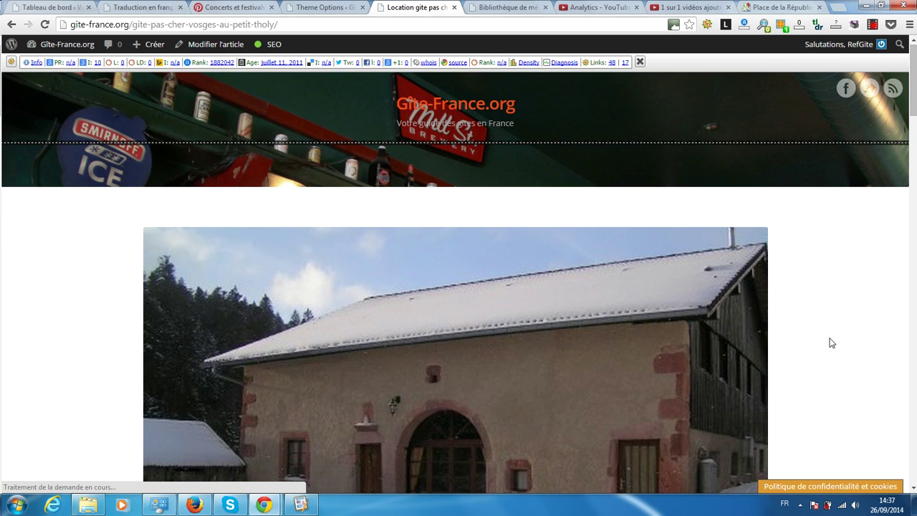
{"action": "left_click", "coordinate": [308, 7]}
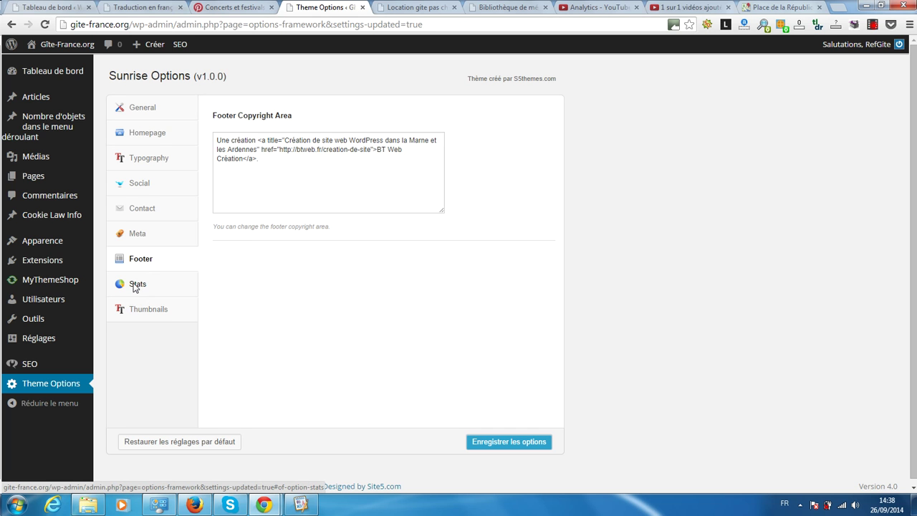
Step: Check the empty Stat Code setting, then view the Thumbnails regeneration section
{"action": "left_click", "coordinate": [134, 285]}
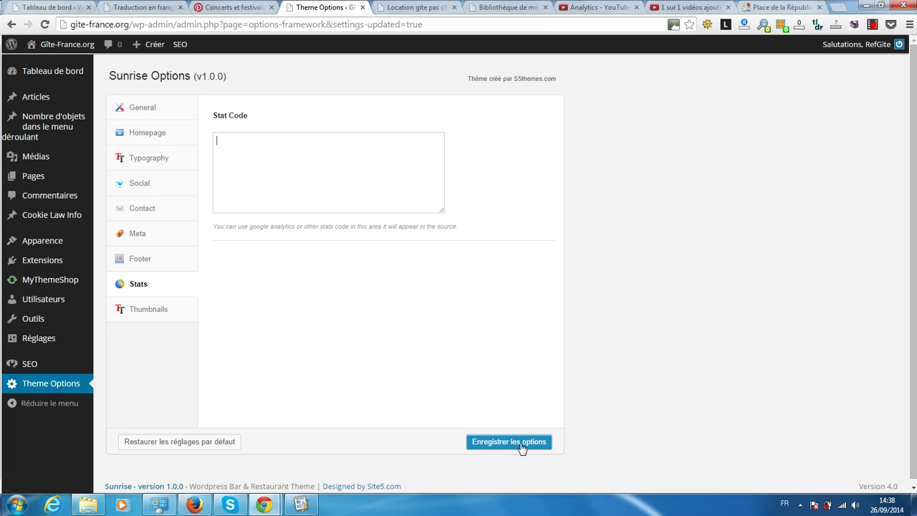
{"action": "left_click", "coordinate": [138, 316]}
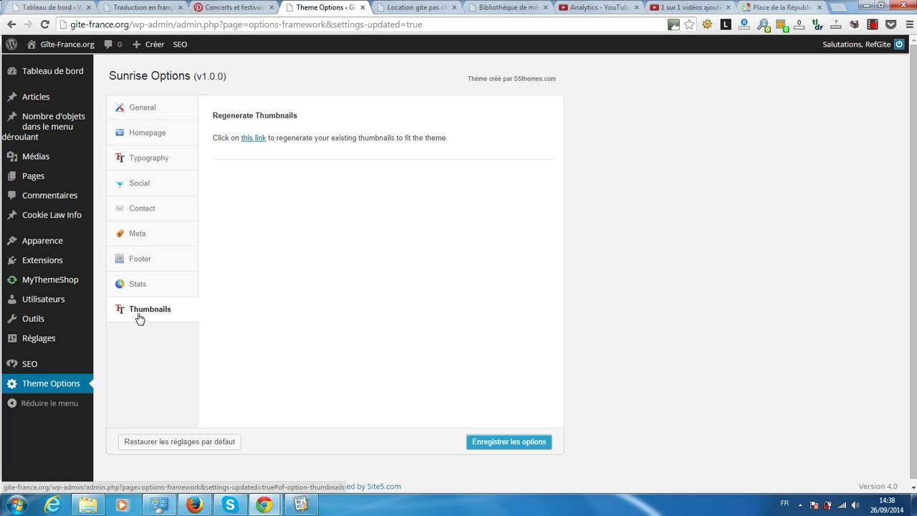